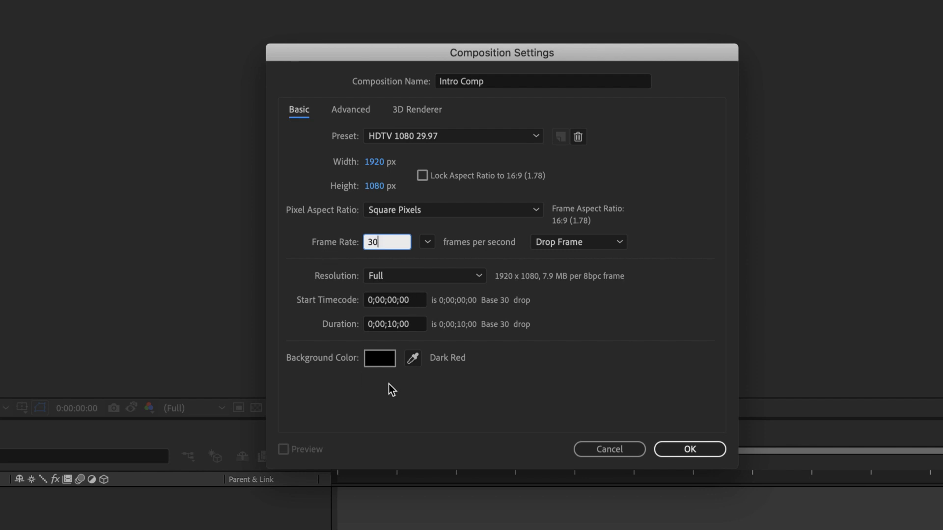
- Set the Intro Comp background colour to deep royal blue (18337E) and create the composition
left_click(381, 361)
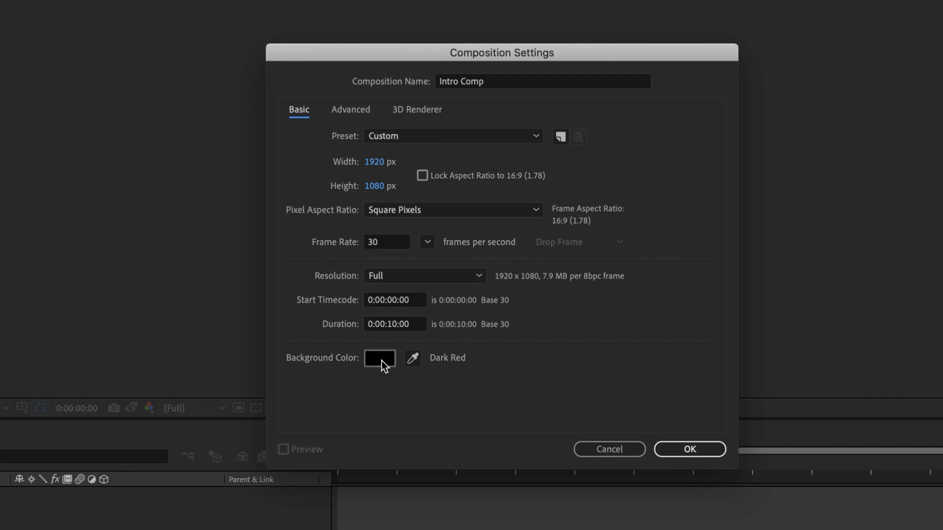
left_click_drag(181, 46, 511, 94)
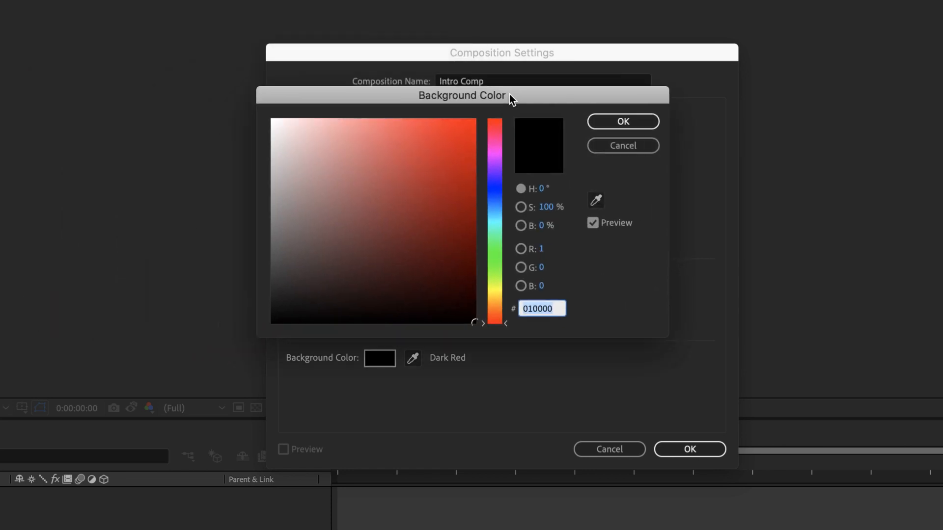
left_click(494, 196)
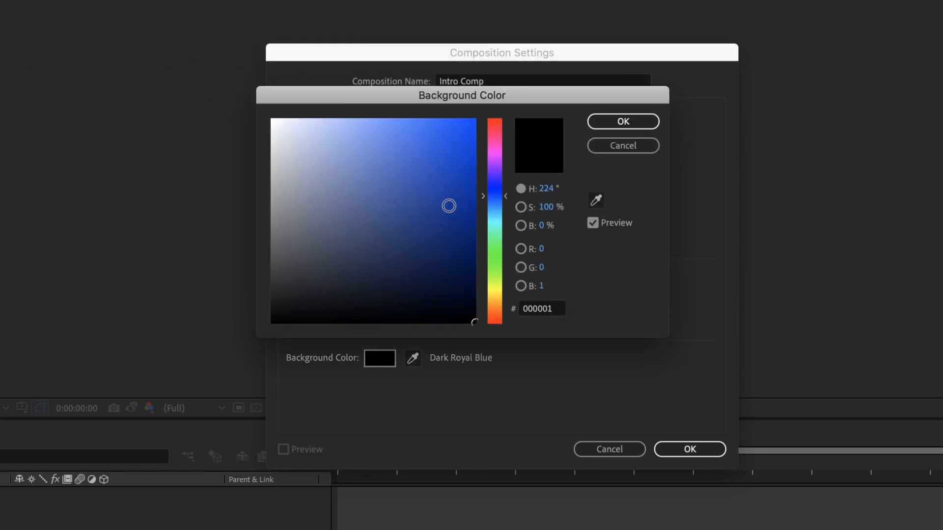
left_click(450, 207)
left_click(437, 222)
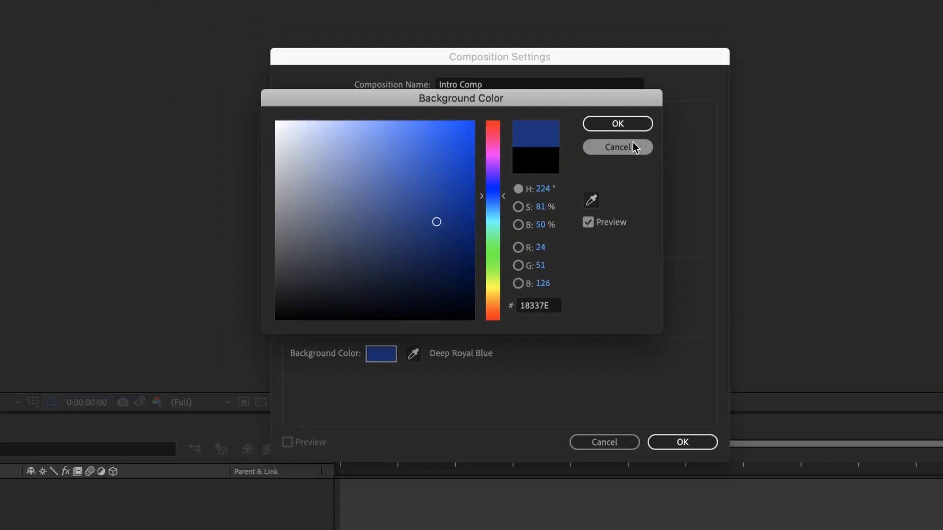
left_click(623, 126)
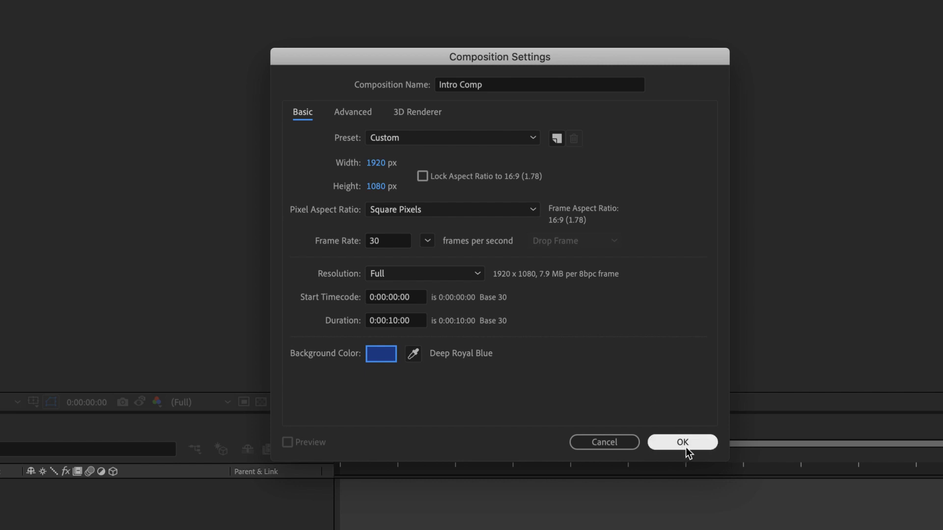
left_click(681, 442)
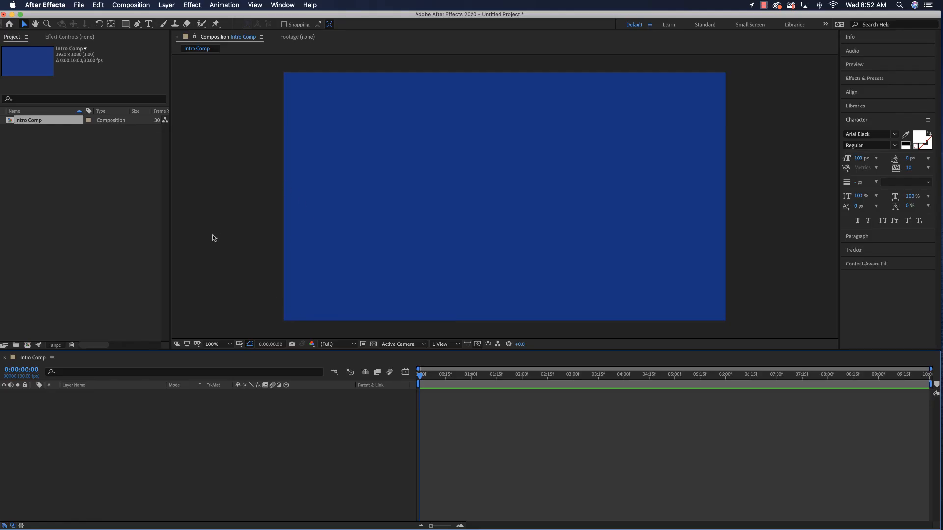
- Create two more compositions in the project, keeping the suggested names and settings
right_click(42, 195)
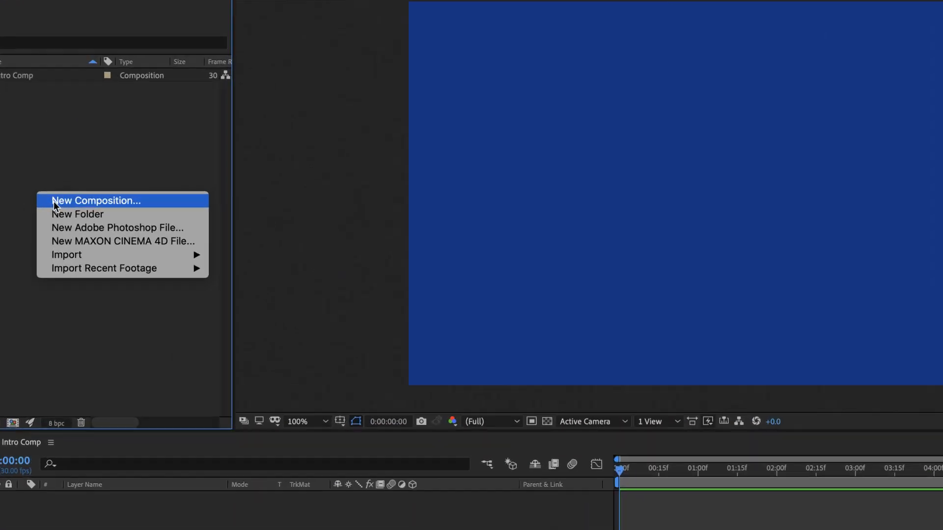
left_click(54, 202)
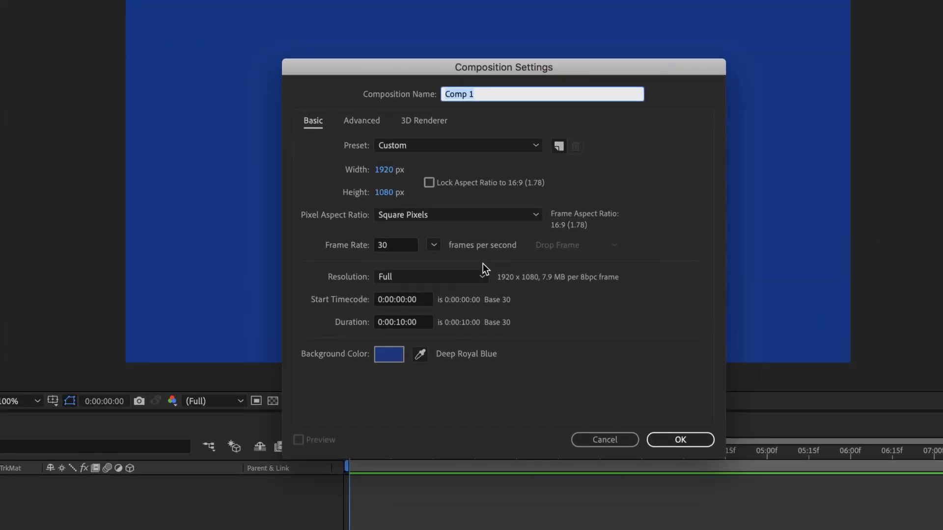
left_click(687, 441)
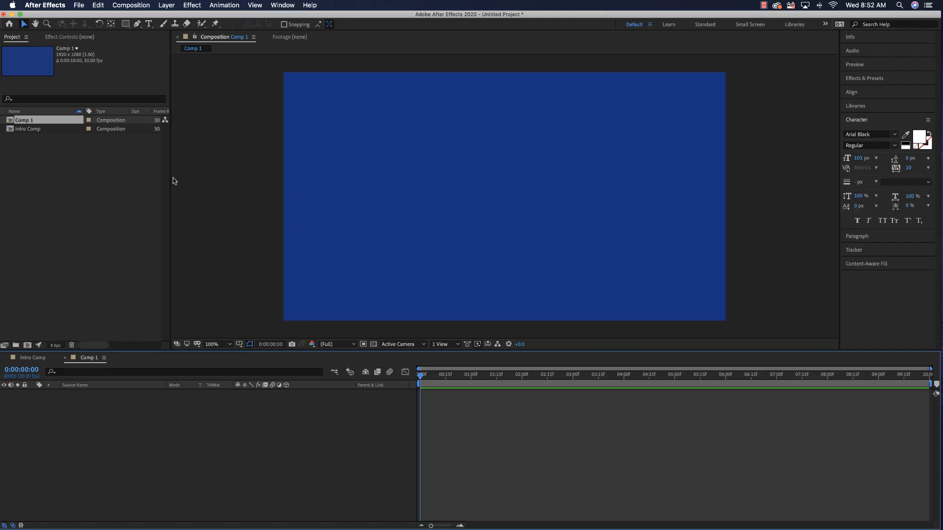
right_click(30, 180)
left_click(40, 184)
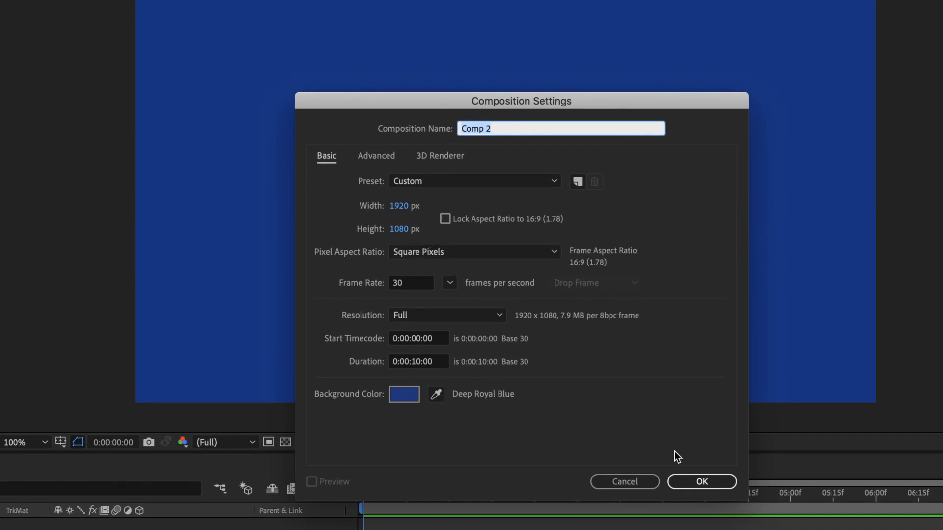
left_click(694, 479)
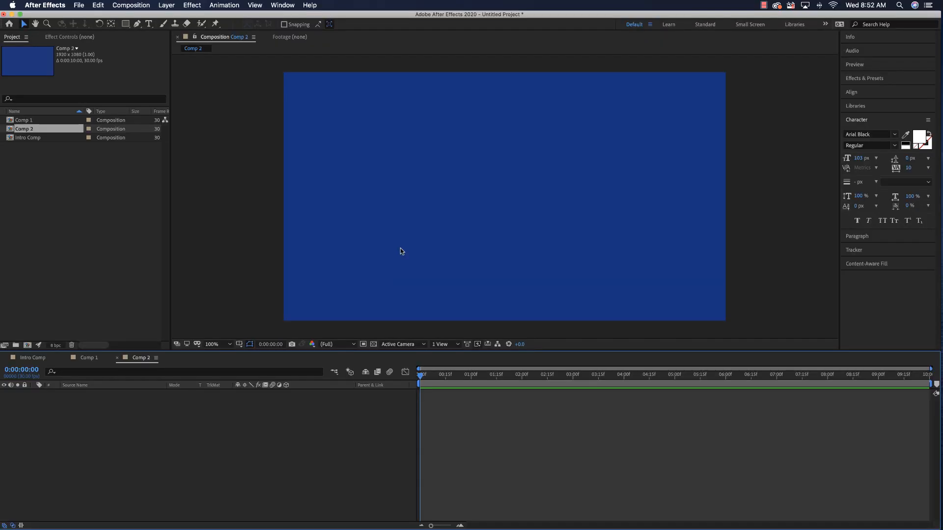
- Open Comp 1 and add a text layer reading "WELL" in its upper half
double_click(20, 121)
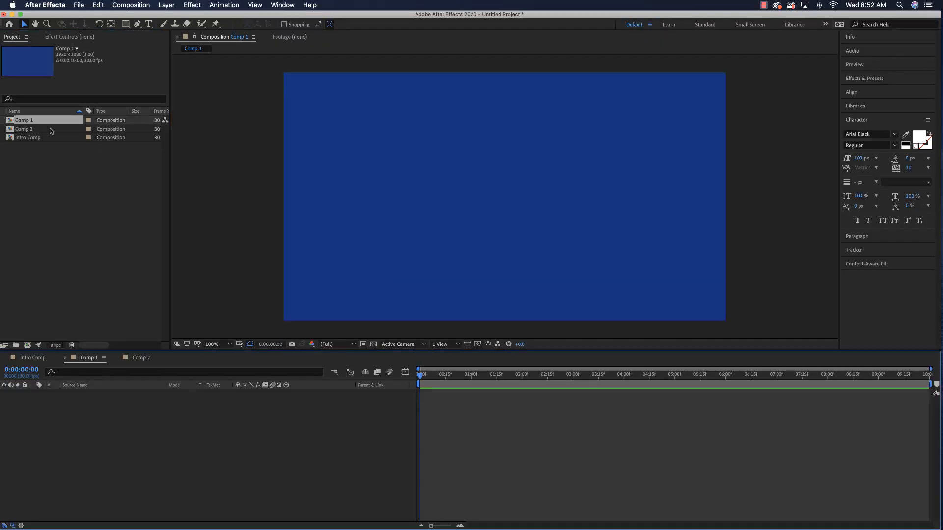
left_click(148, 24)
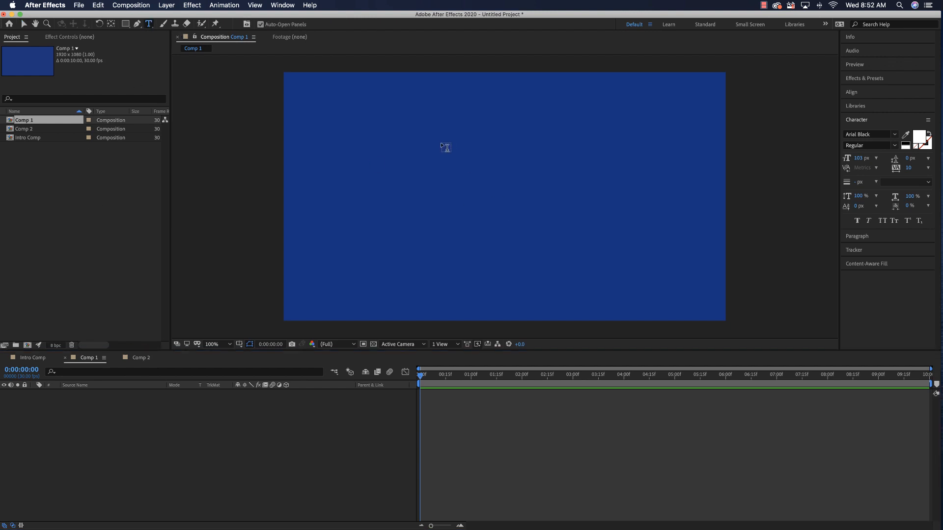
left_click(442, 142)
type("WELL")
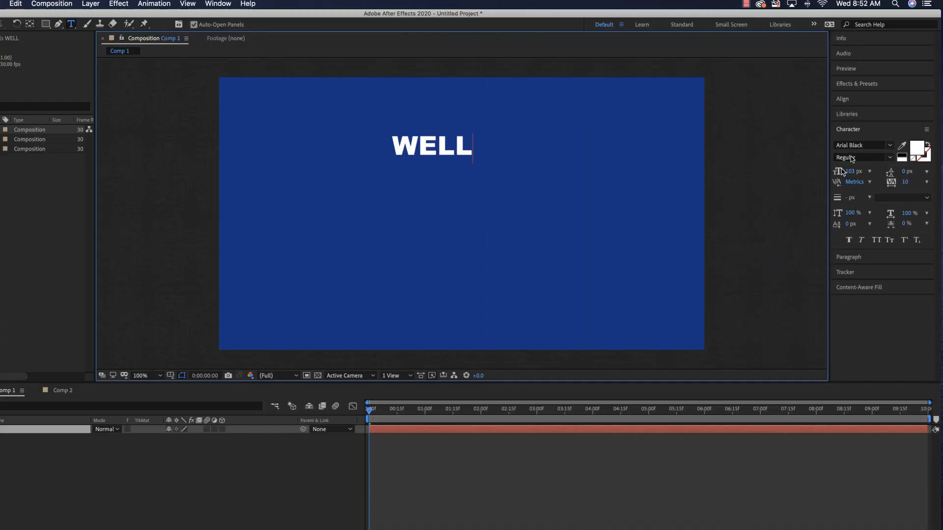
- Enlarge the WELL text to 244 px and centre it by eye in the upper half of the frame
key("super+a")
left_click_drag(855, 162, 924, 162)
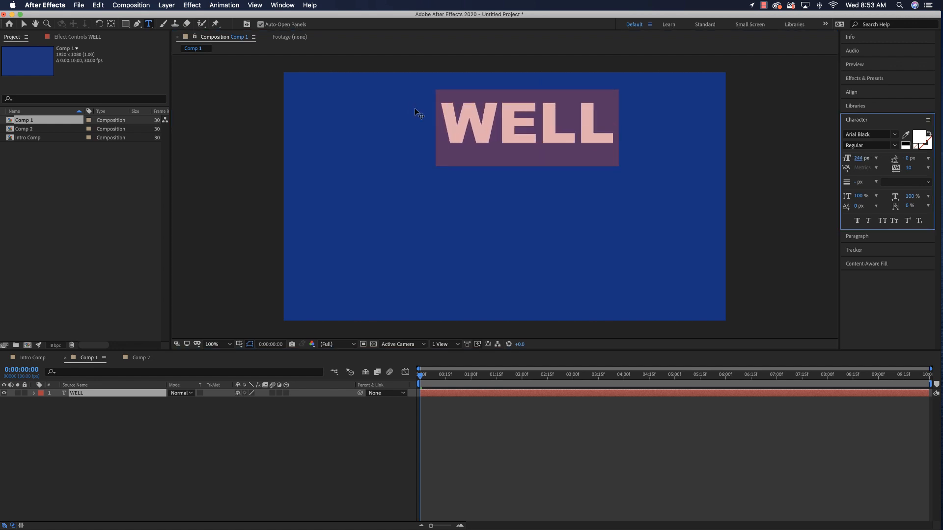
left_click(24, 25)
left_click_drag(507, 135, 484, 173)
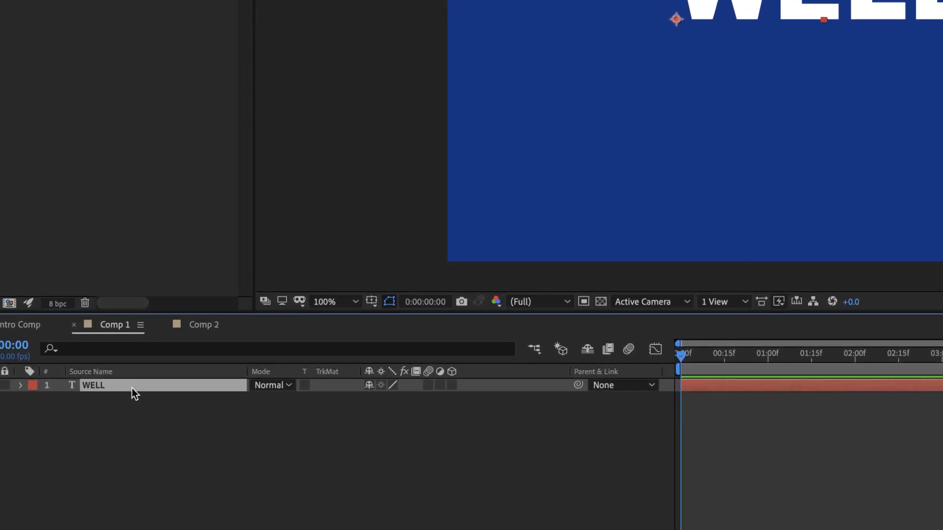
- Keyframe the WELL layer's opacity from 0% at the start to 100% at 0:00:01:00 and preview the fade-in
key("t")
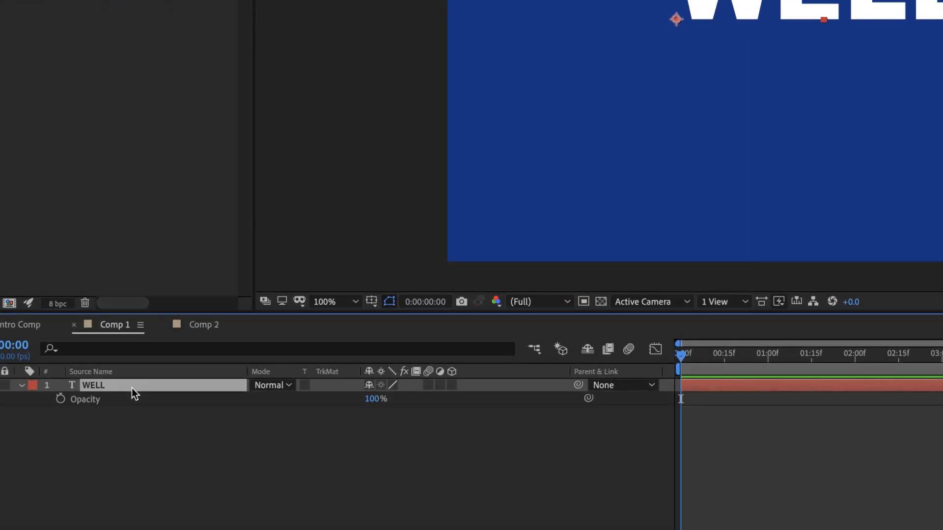
left_click(60, 399)
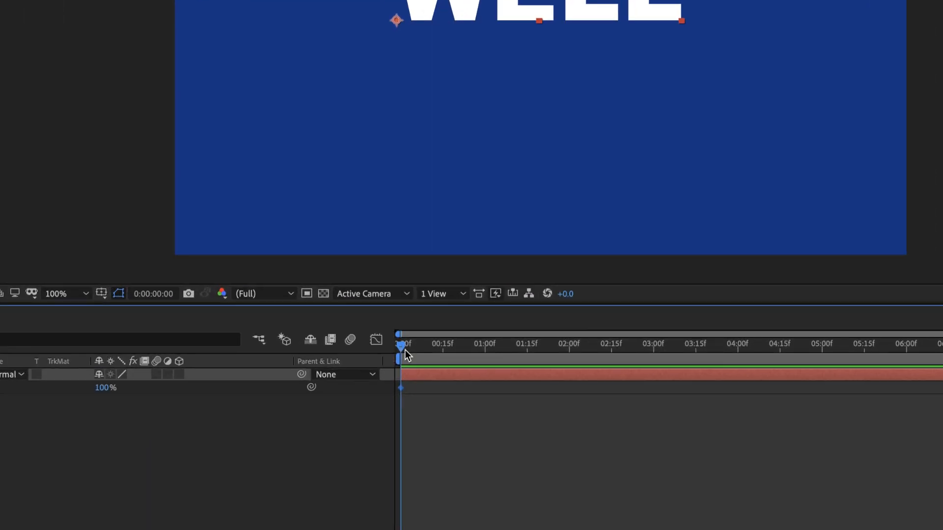
left_click_drag(402, 351, 485, 351)
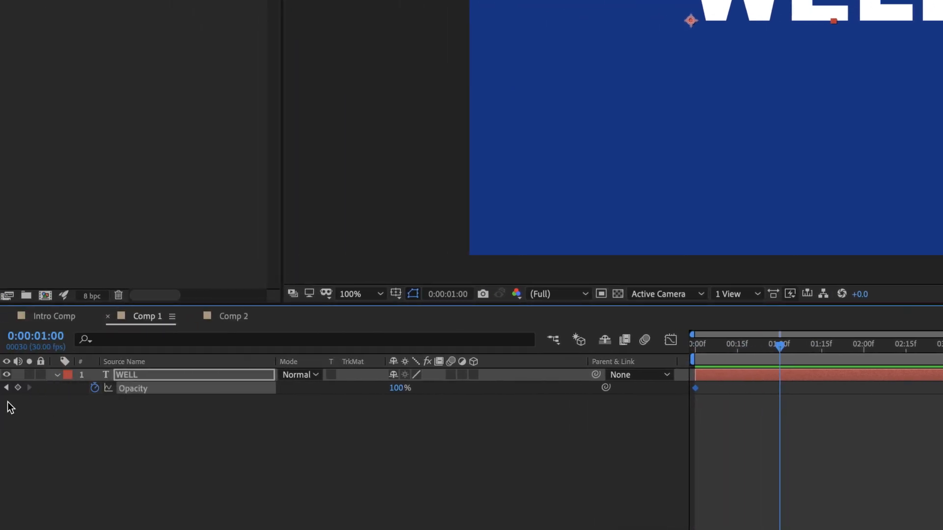
left_click(18, 388)
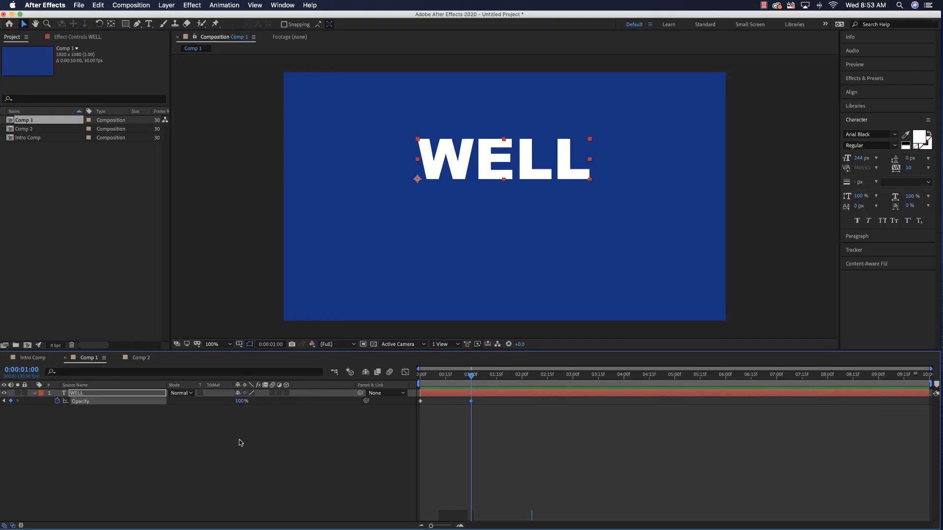
left_click_drag(472, 379, 413, 389)
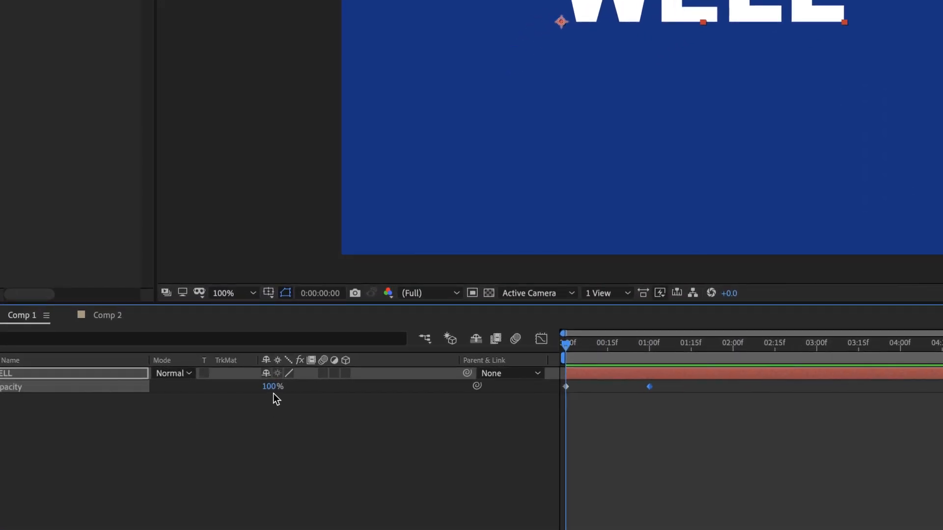
left_click_drag(275, 391, 199, 393)
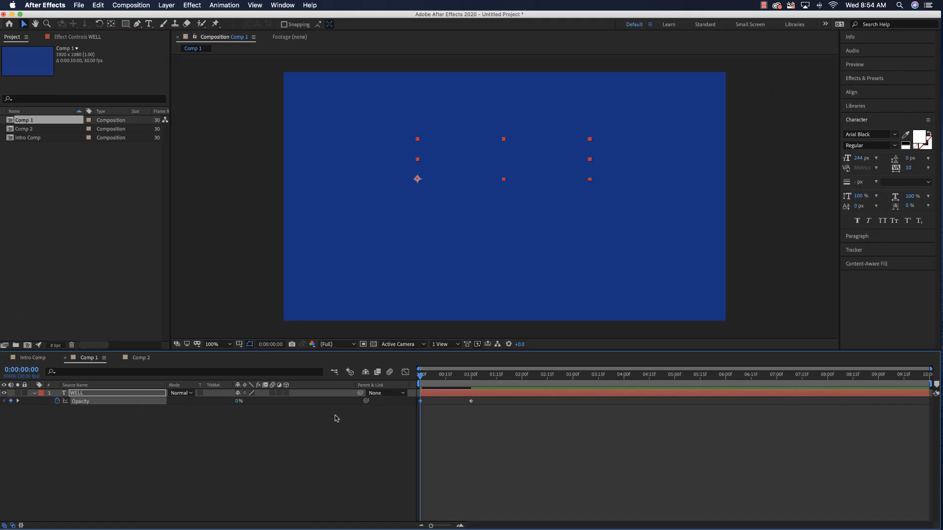
key("space")
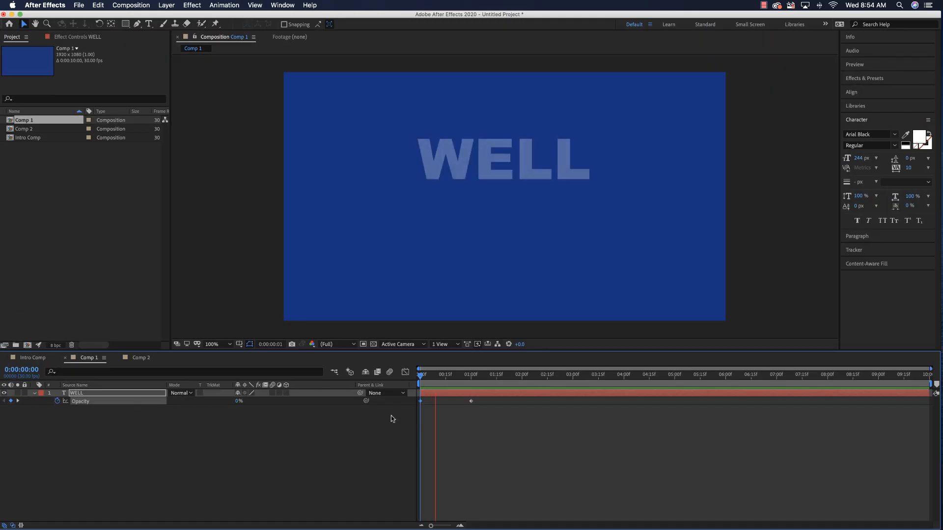
key("space")
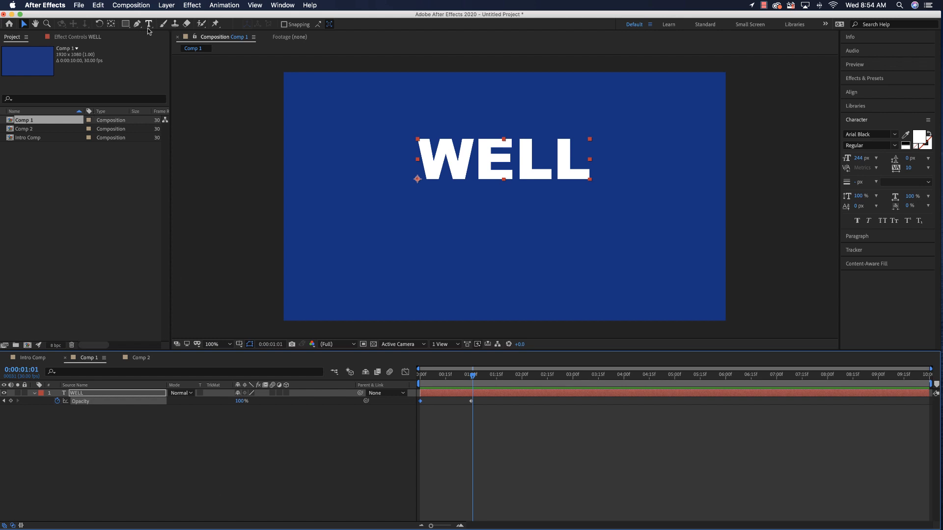
- Add a second text layer reading "HELLO INTERNET" below WELL in Comp 1
left_click(181, 438)
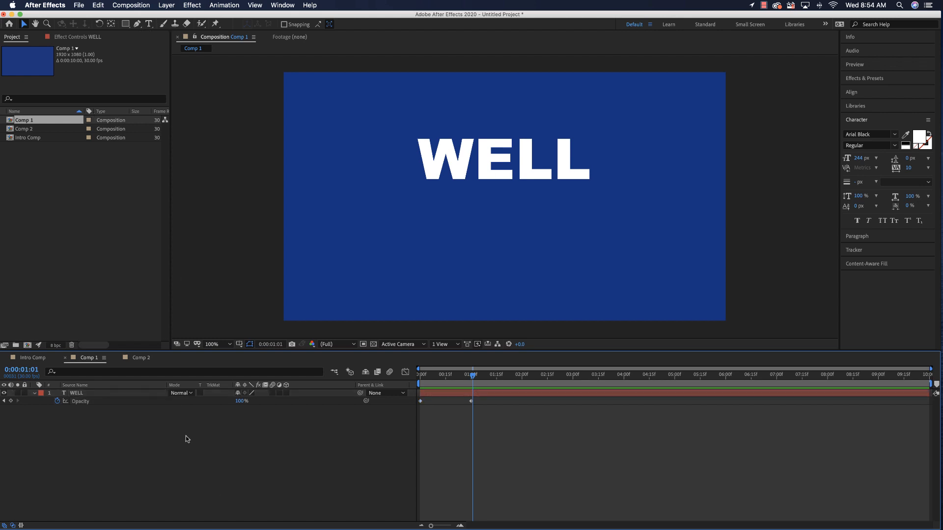
left_click(147, 25)
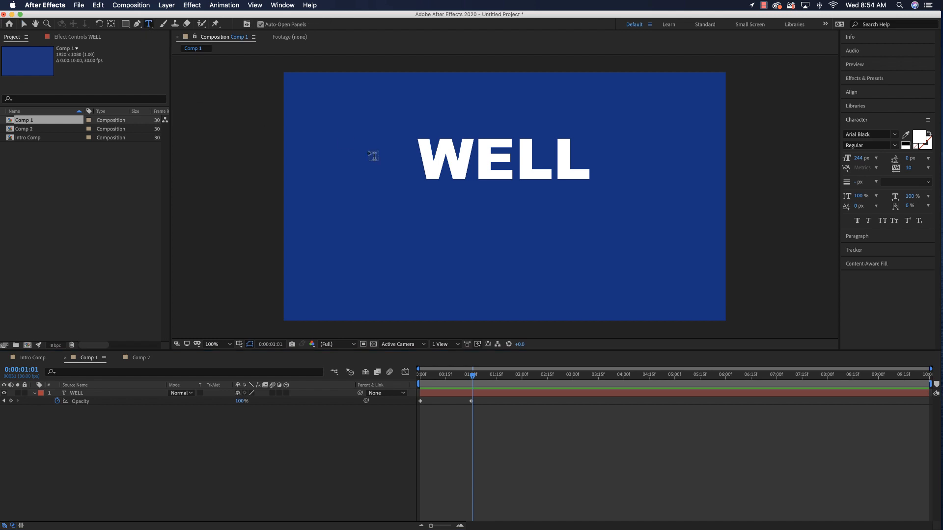
left_click(422, 220)
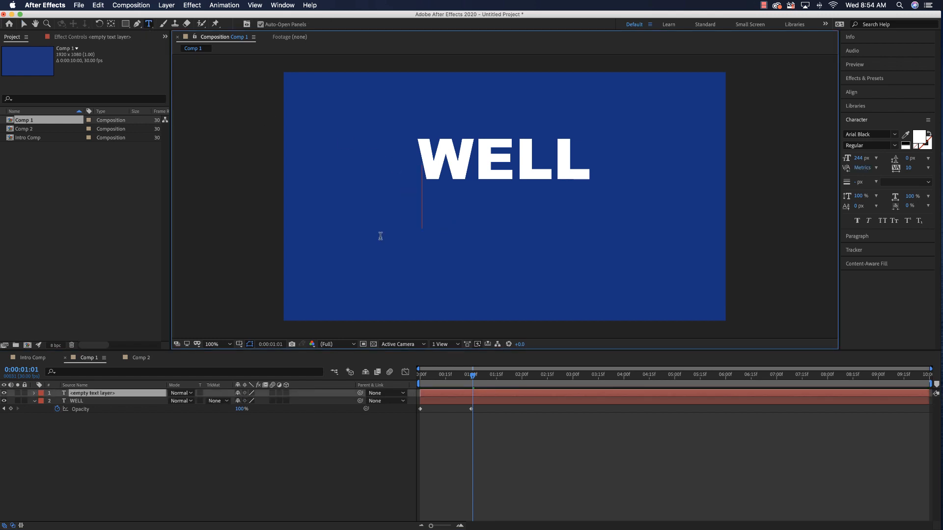
type("HELLO")
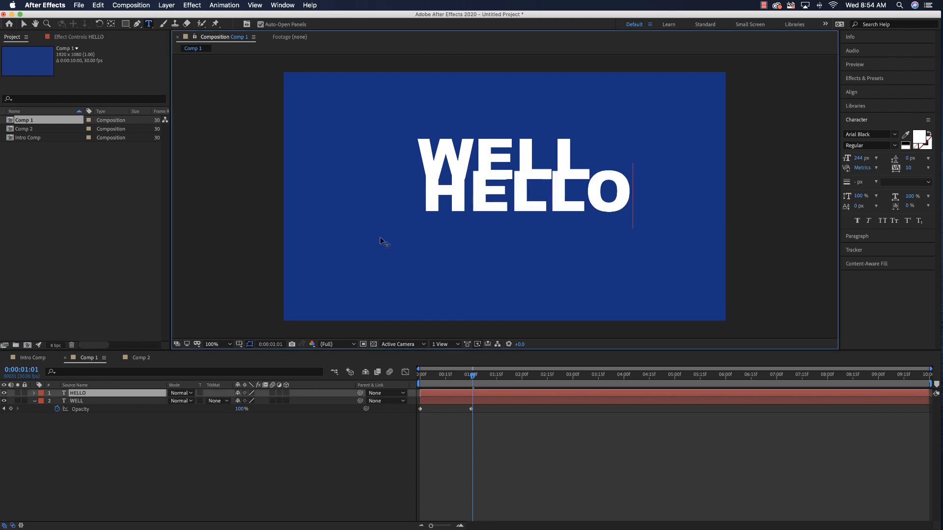
type(" INTERNET")
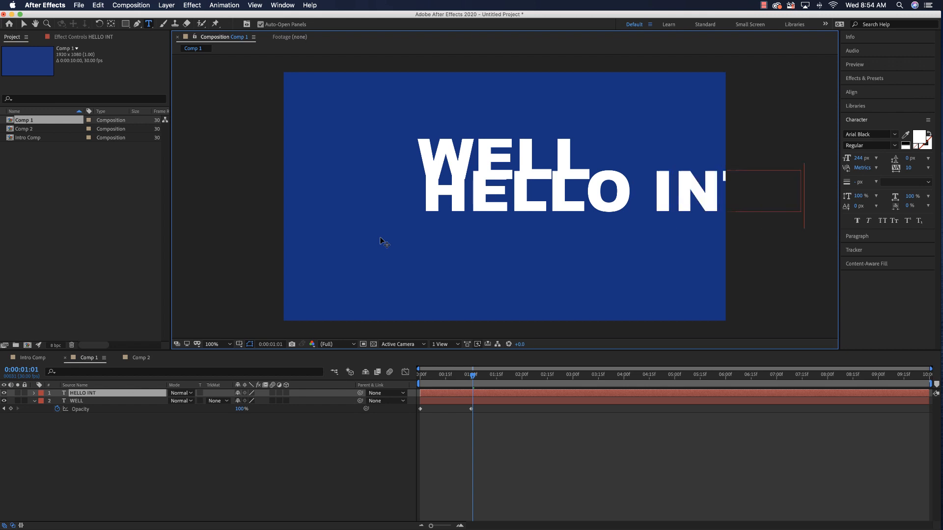
- Reduce HELLO INTERNET to slightly under 60 px, matching WELL's width, and position it closely beneath WELL
triple_click(536, 208)
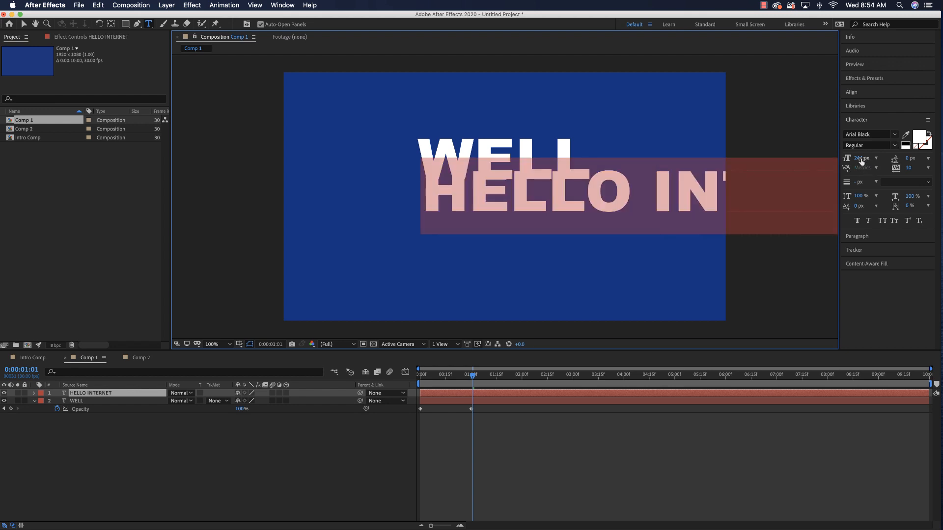
left_click_drag(858, 158, 789, 164)
key("v")
left_click_drag(545, 213, 536, 213)
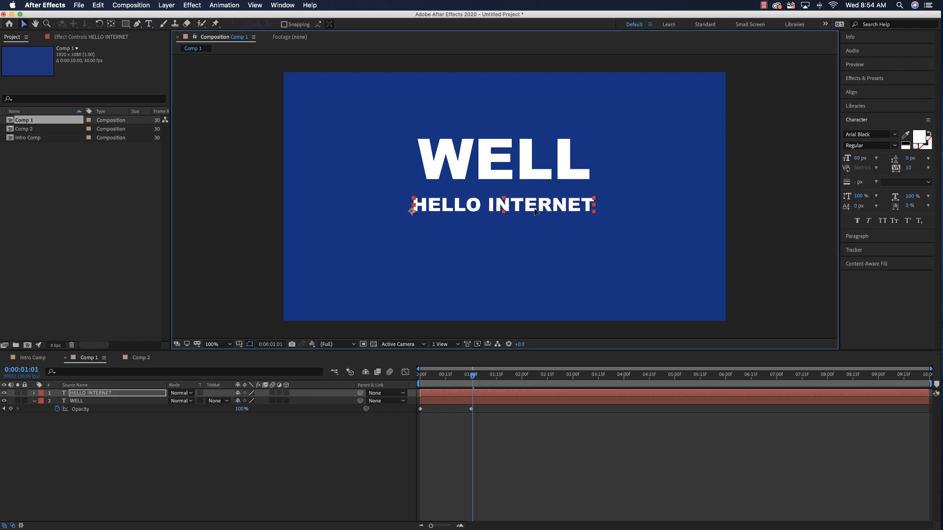
left_click_drag(858, 158, 855, 160)
left_click_drag(531, 207, 536, 202)
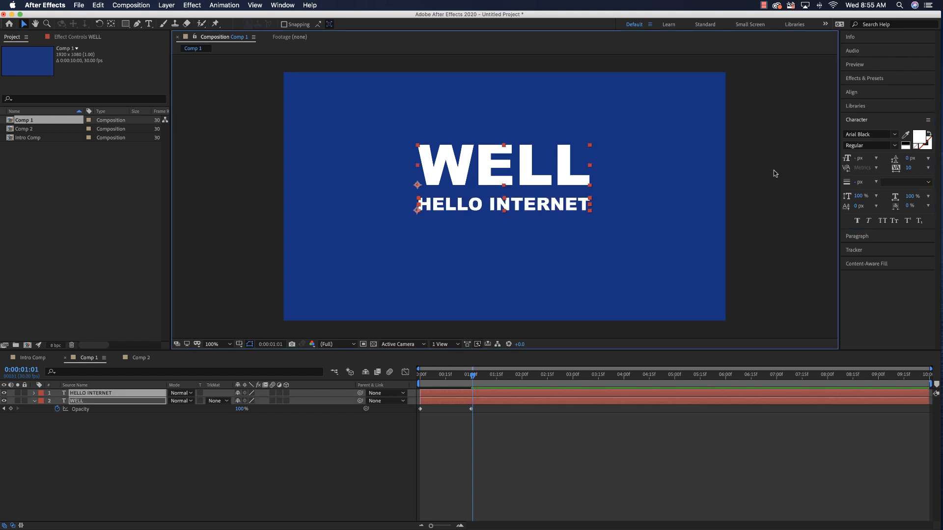
- Align the WELL and HELLO INTERNET layers to each other's horizontal centre and move both slightly down the frame
left_click(869, 96)
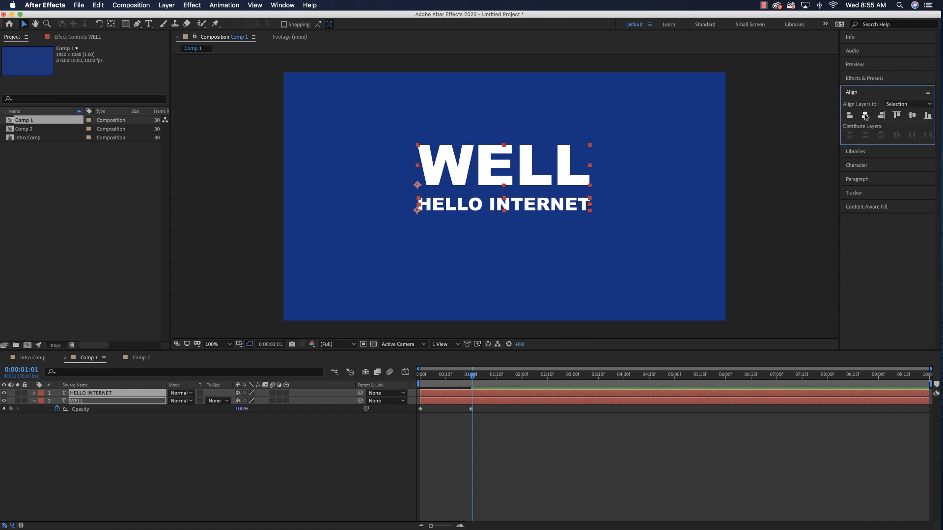
left_click(865, 116)
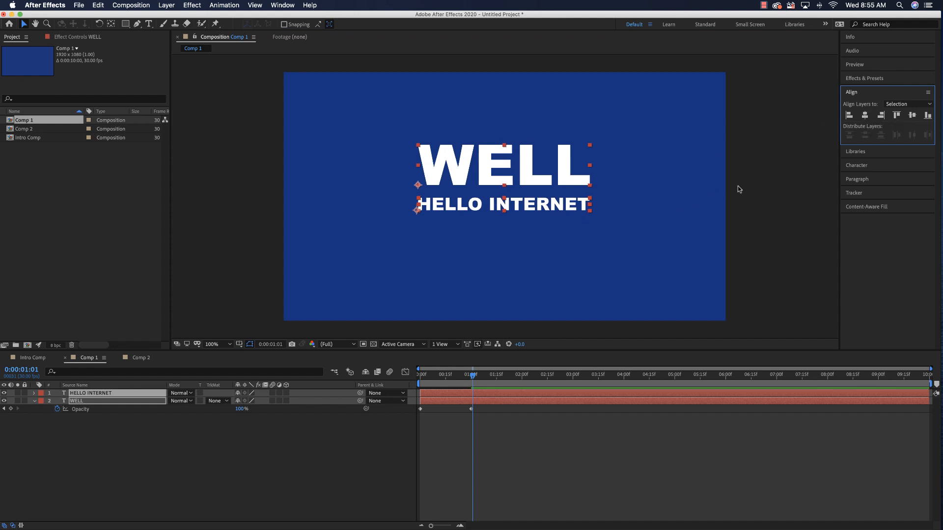
left_click_drag(527, 175, 527, 186)
- Enlarge WELL to 360 px and HELLO INTERNET to 113 px, arranging them as two closely stacked lines of matching width near the frame's centre
left_click_drag(859, 159, 912, 160)
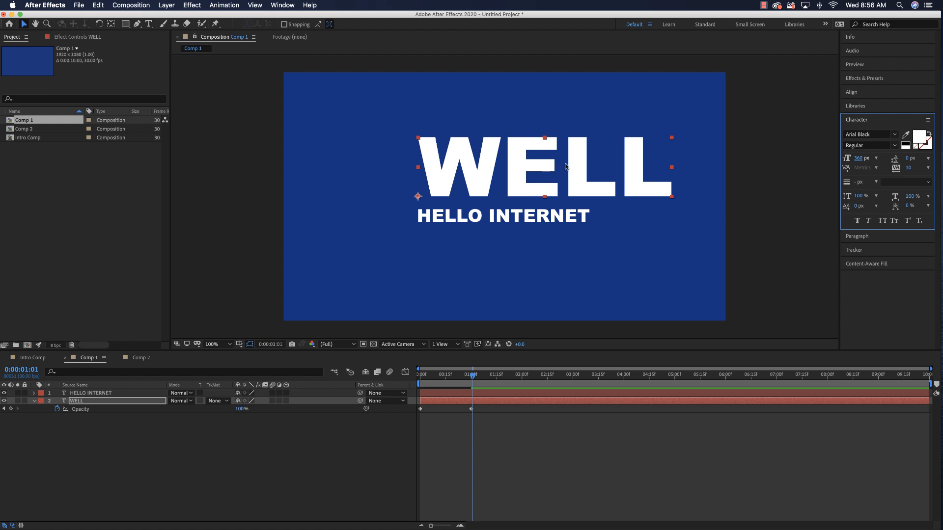
left_click_drag(576, 164, 562, 168)
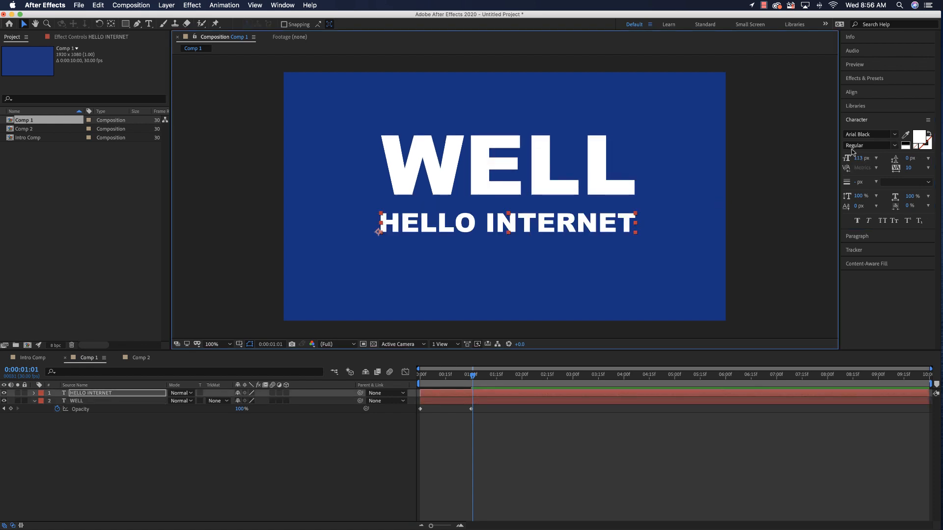
left_click(504, 173, "shift")
left_click(863, 93)
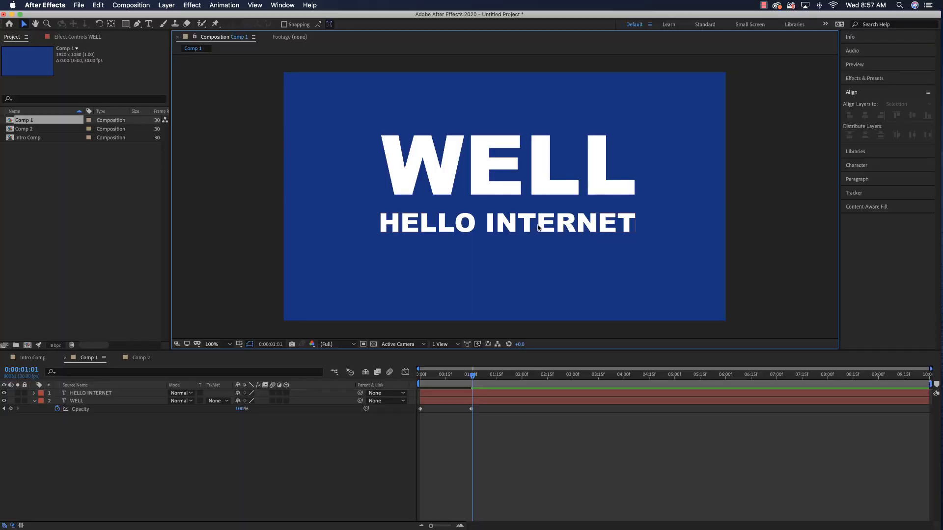
left_click(417, 278)
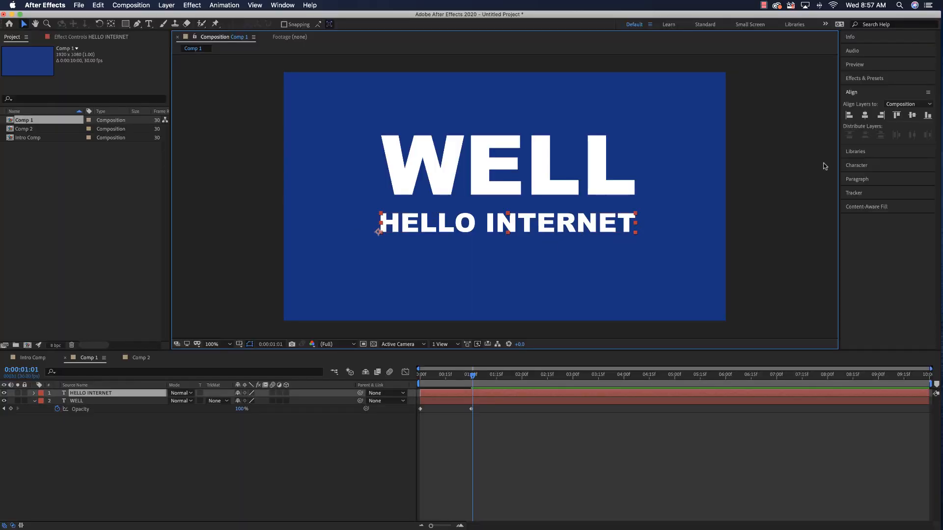
- Apply the Drop In By Character text animate-in preset to the HELLO INTERNET layer, starting at 0:00:00:00
left_click(879, 79)
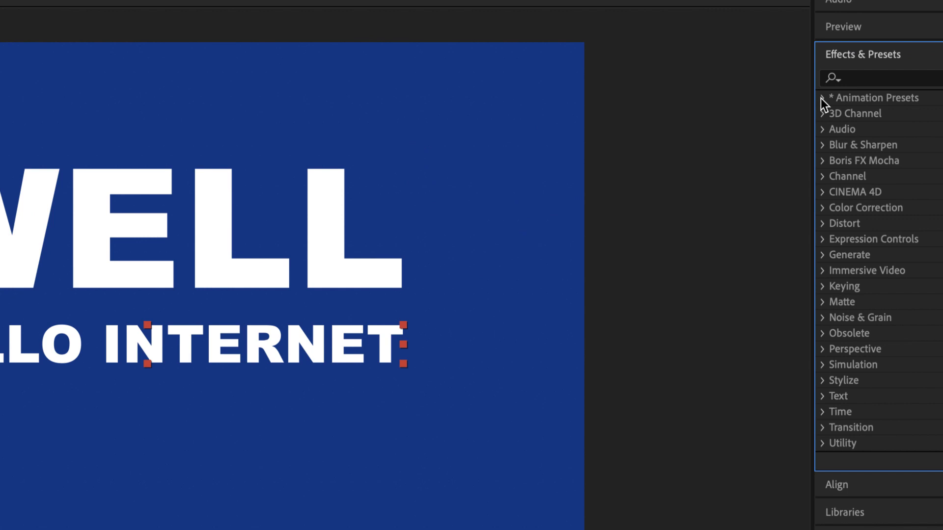
left_click(821, 98)
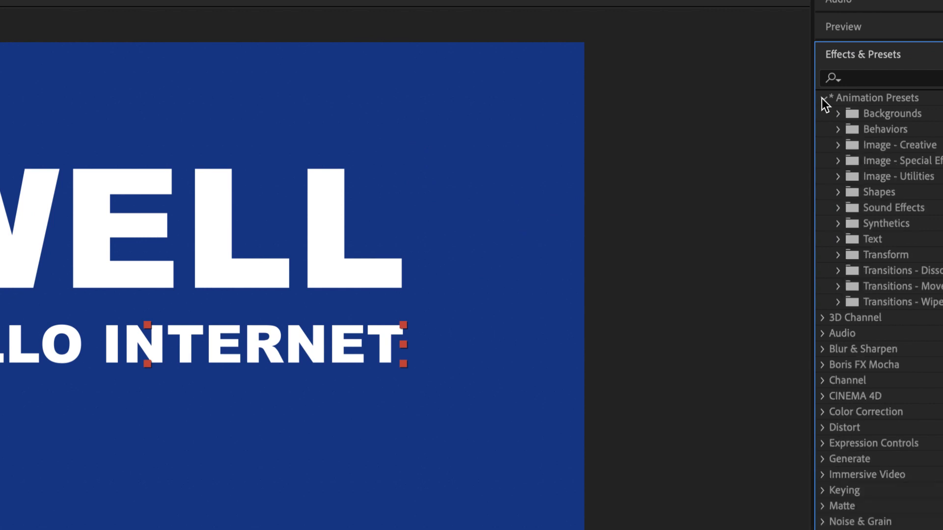
left_click(838, 239)
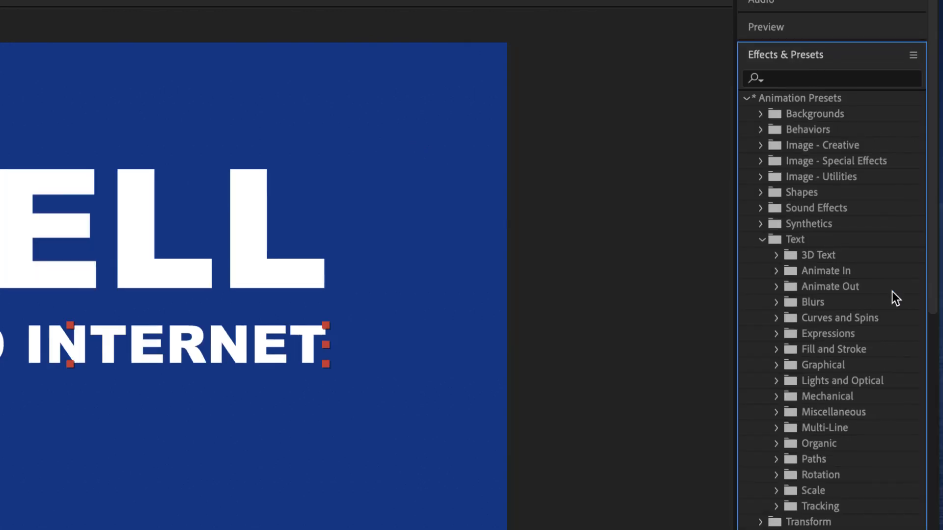
left_click(776, 272)
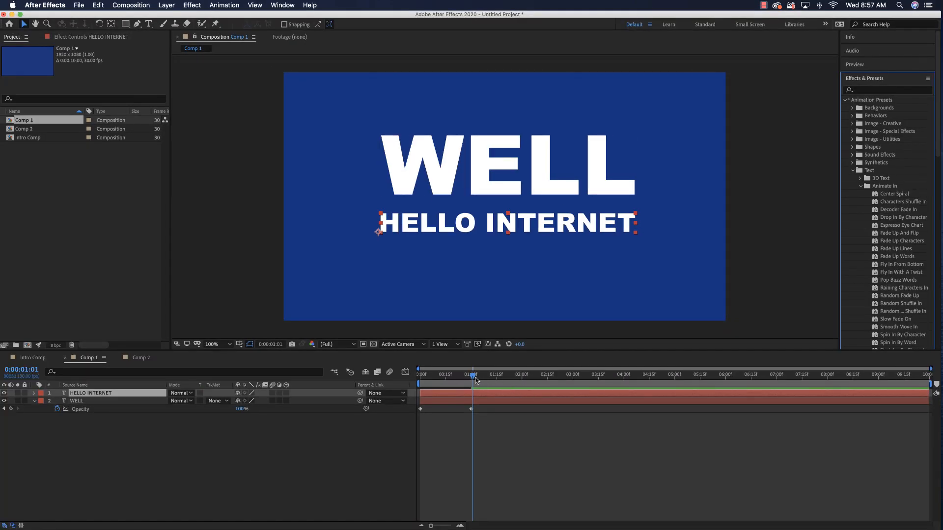
left_click_drag(475, 377, 420, 376)
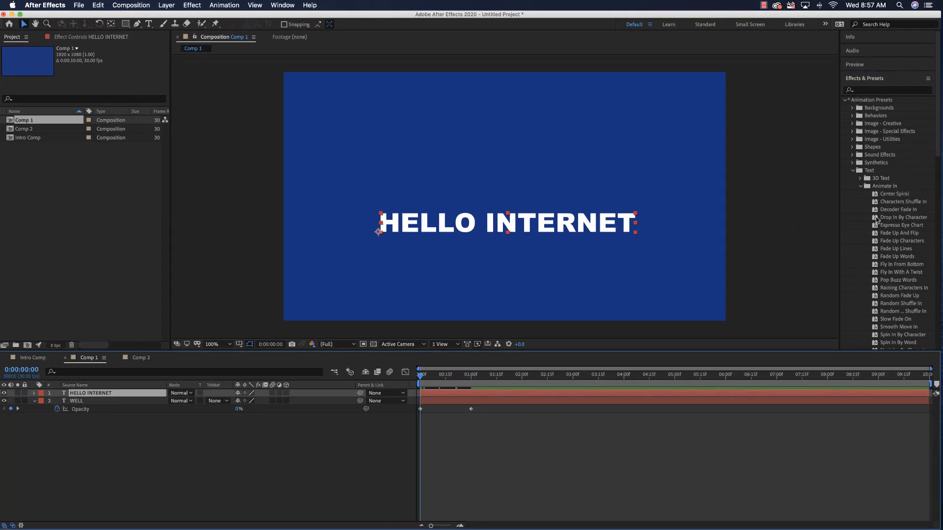
left_click_drag(877, 219, 592, 227)
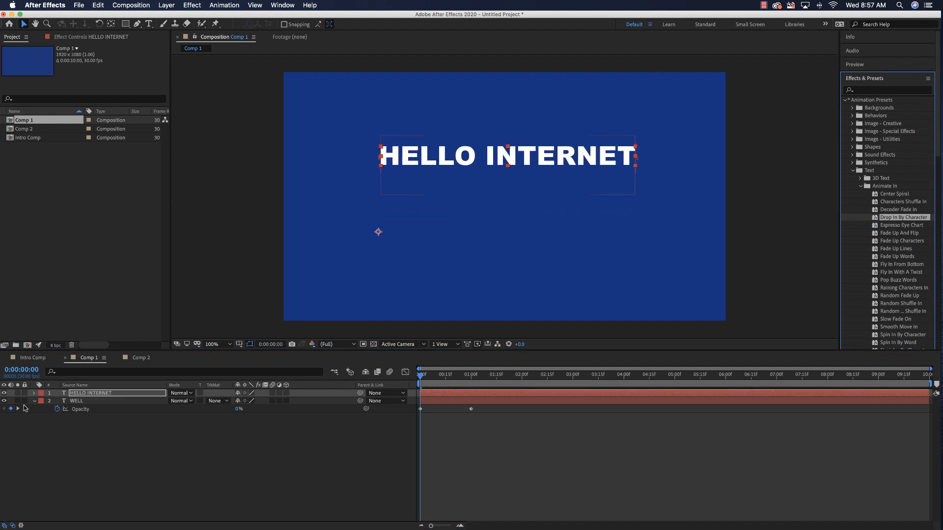
- Set the Position of HELLO INTERNET's Animator 1 to 0.0, -706.0 and preview the character drop-in
left_click(35, 393)
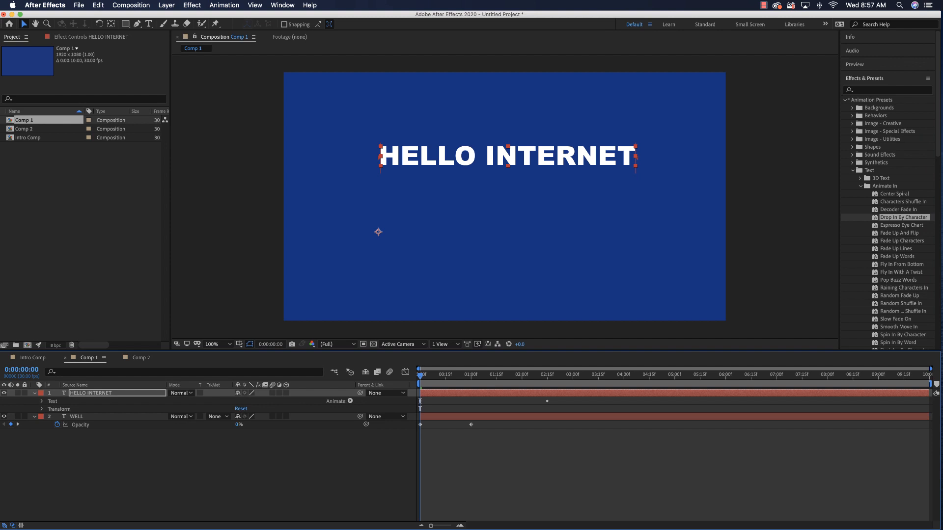
left_click(41, 401)
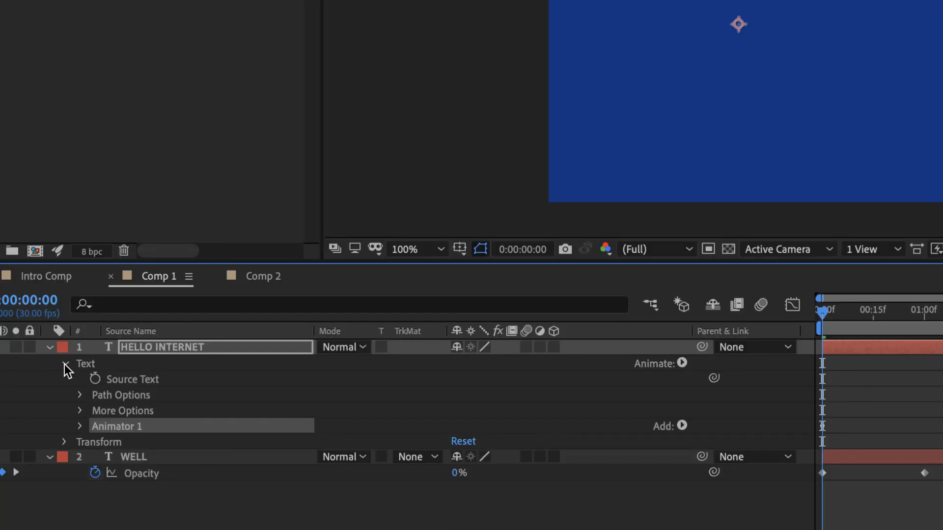
left_click(80, 425)
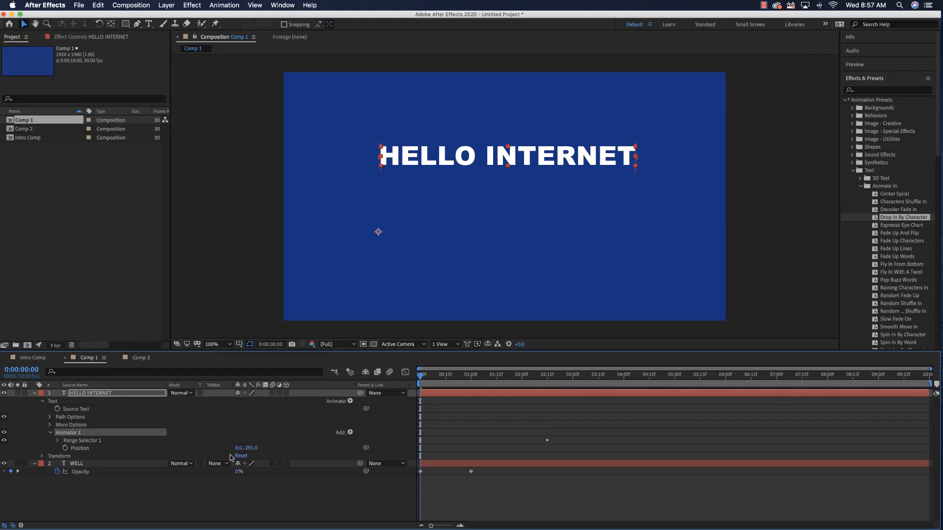
left_click_drag(252, 448, 43, 469)
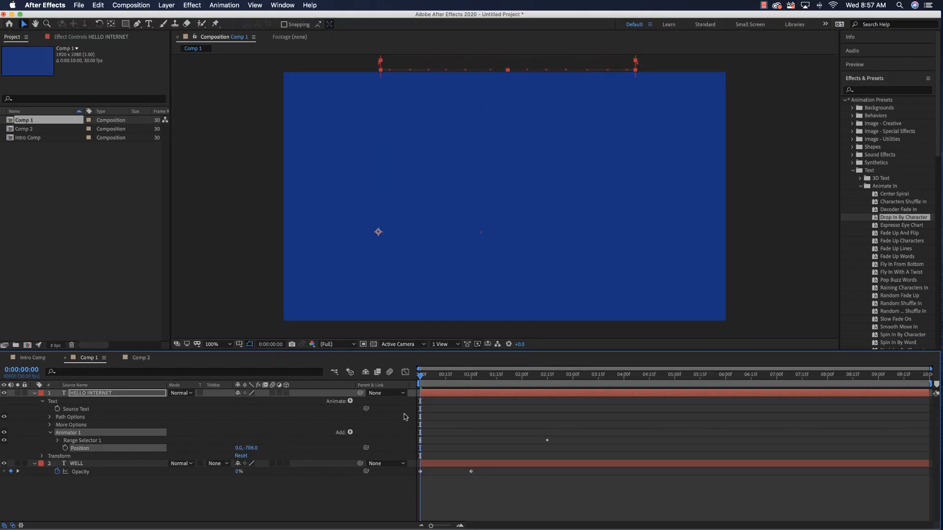
key("space")
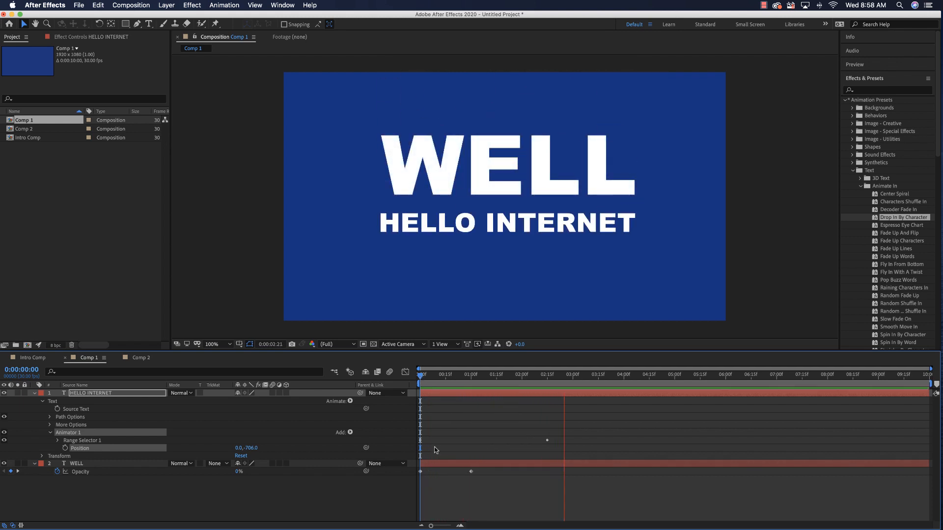
key("space")
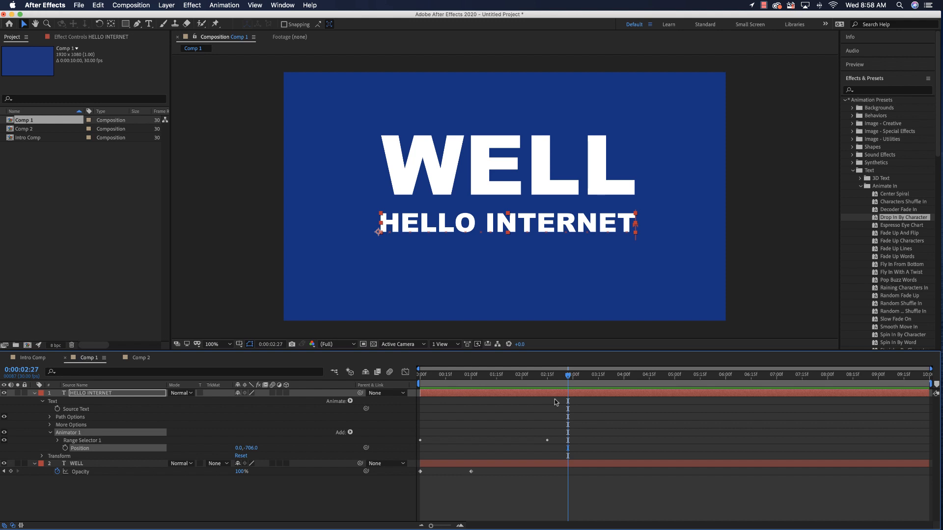
left_click_drag(551, 379, 413, 381)
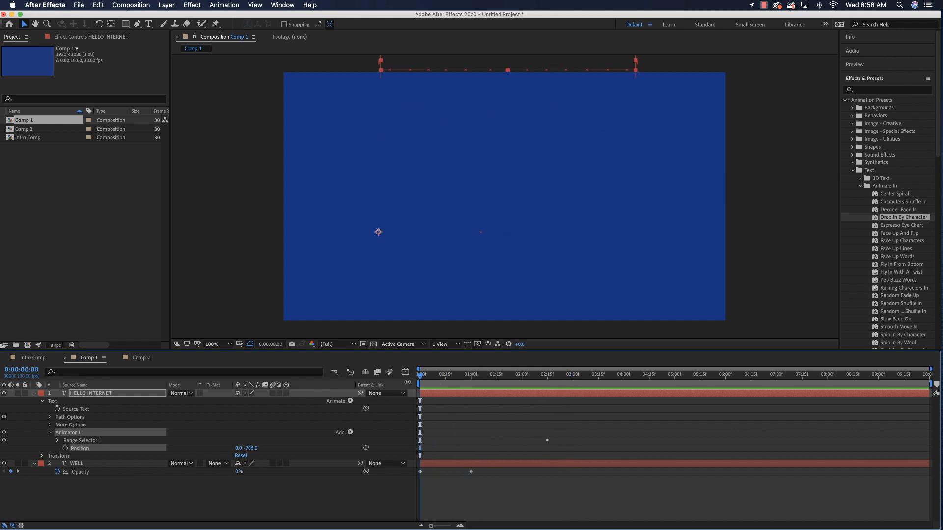
left_click(34, 393)
left_click(212, 467)
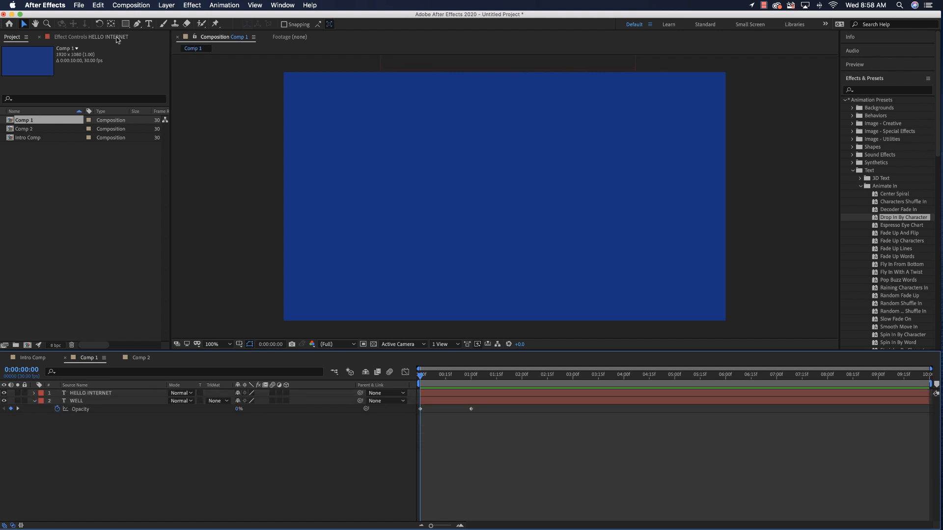
- Activate the Rectangle tool and set its shape fill colour to orange F29610
left_click(126, 24)
left_click(284, 25)
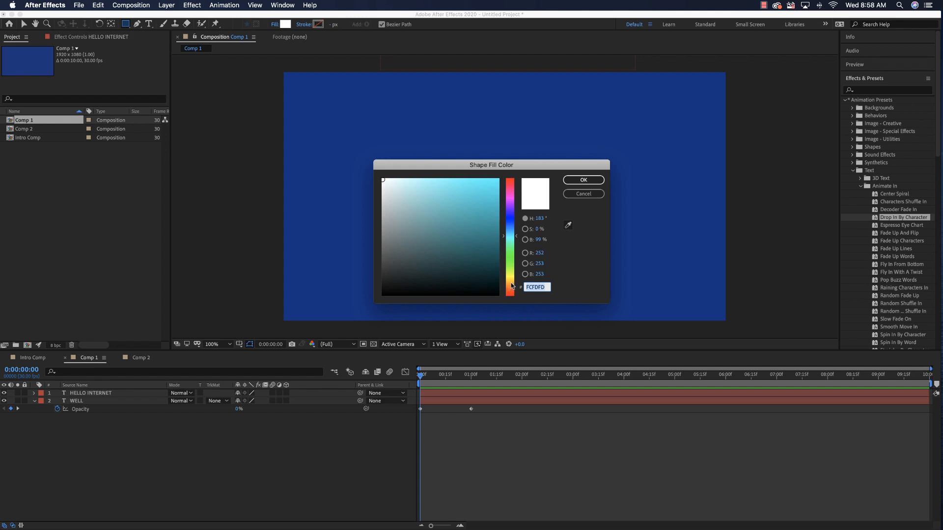
left_click(511, 287)
left_click(492, 203)
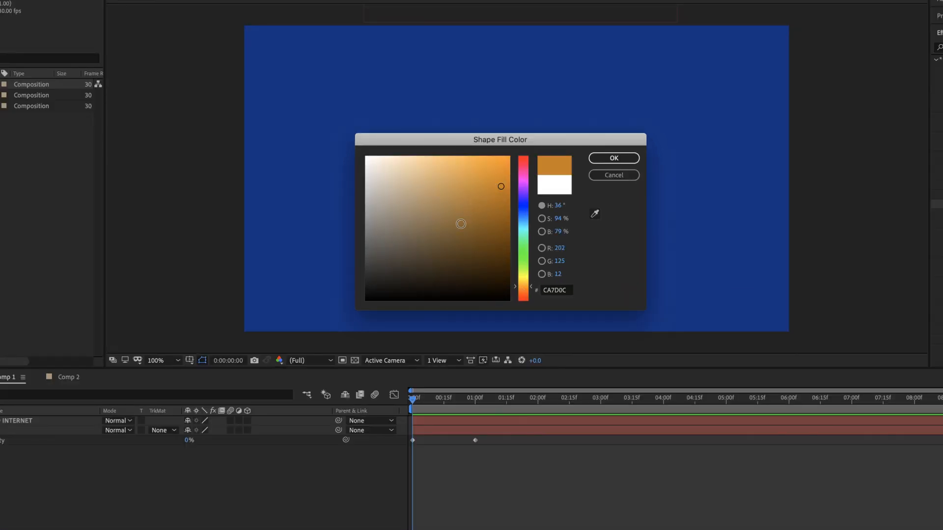
left_click(500, 165)
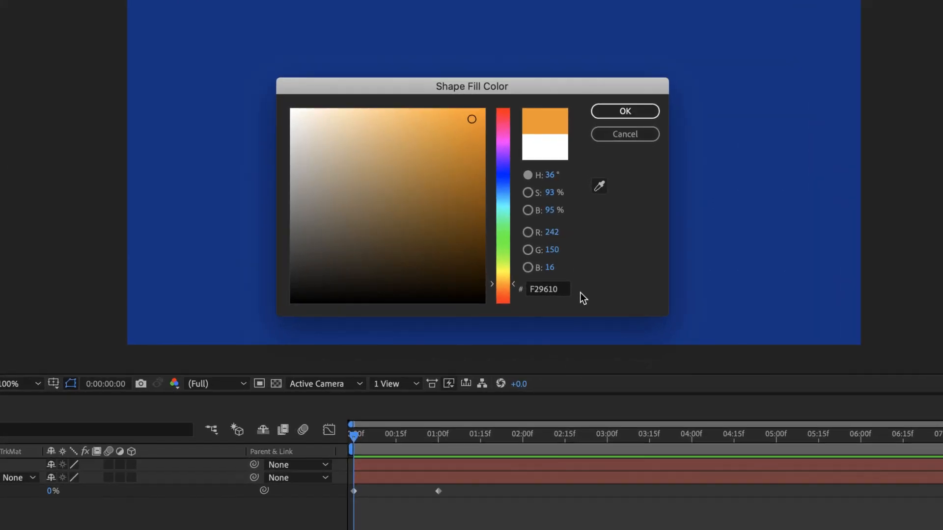
left_click(629, 109)
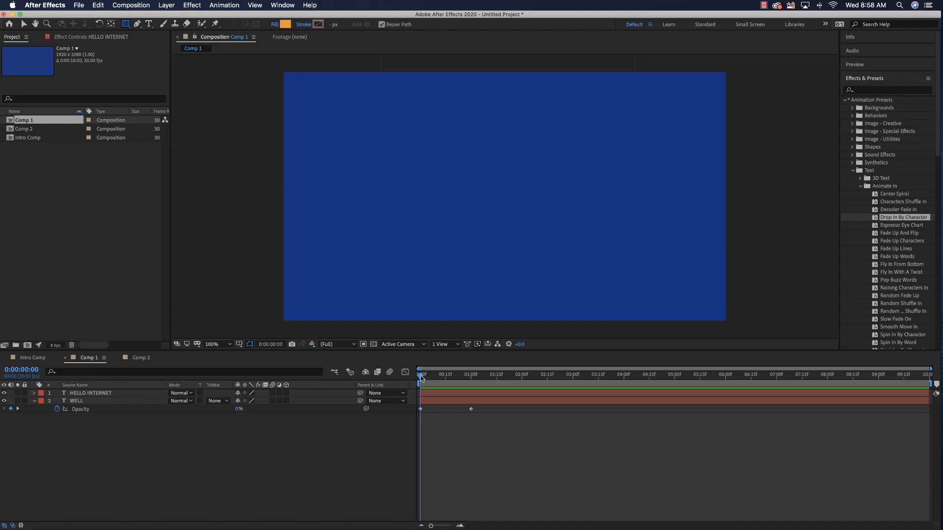
- Draw a rectangle slightly larger than the HELLO INTERNET text at 0:00:02:19 and move its layer beneath WELL in the stack
left_click_drag(421, 378, 488, 381)
left_click_drag(522, 381, 555, 380)
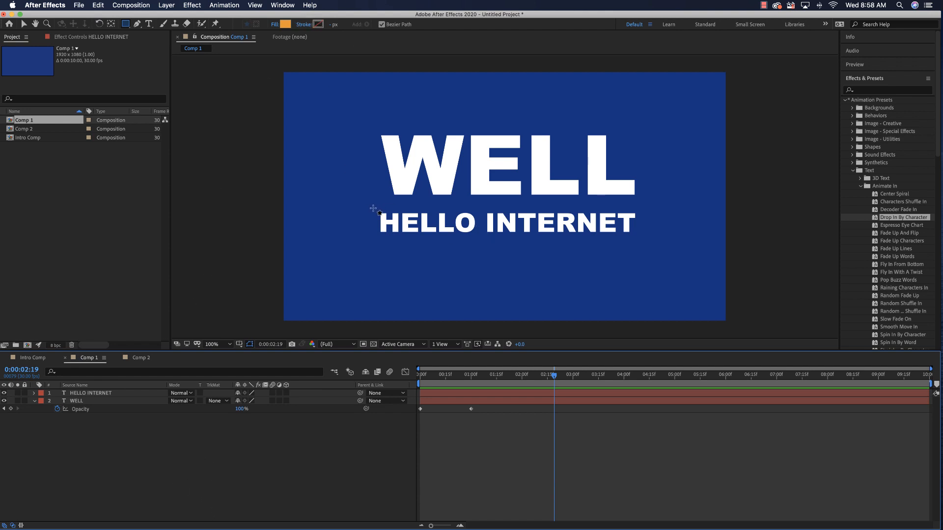
left_click_drag(375, 209, 641, 239)
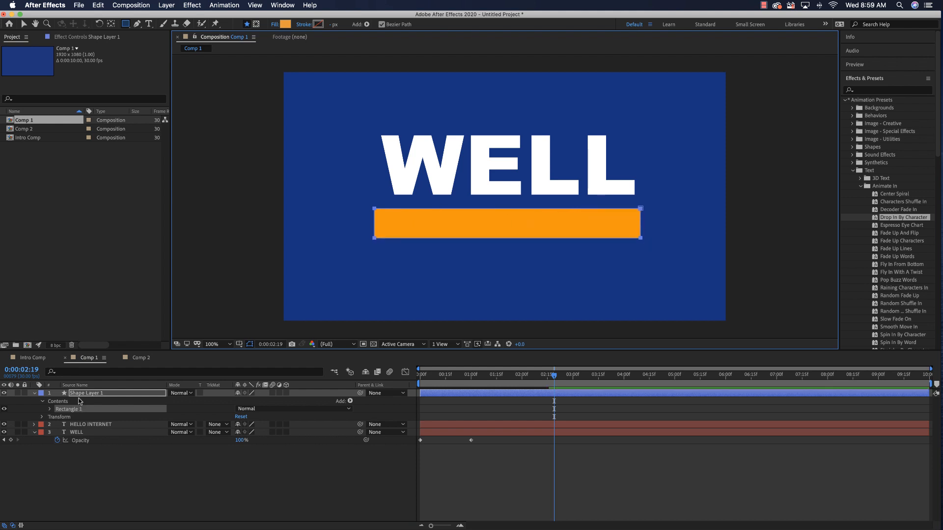
left_click_drag(86, 394, 88, 445)
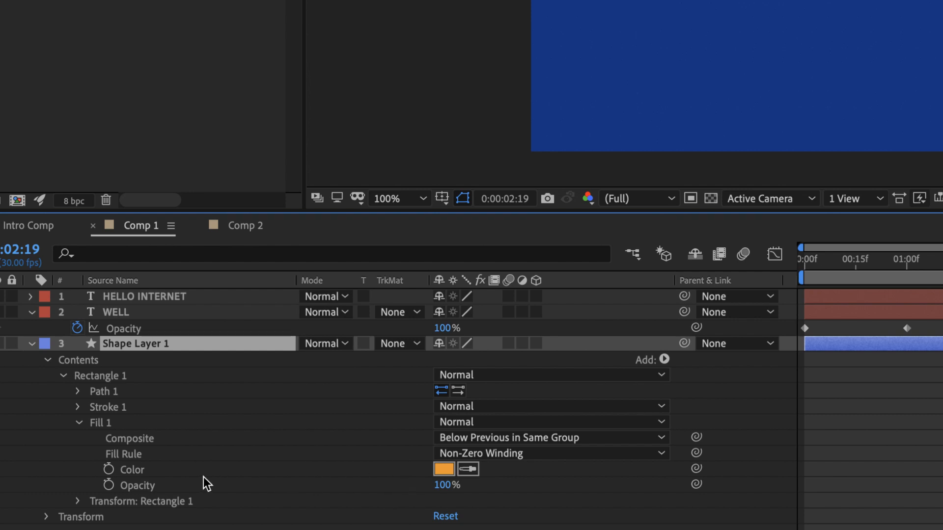
- Change the rectangle's Fill 1 colour to the darker orange BF8632 and deselect the shape
left_click(442, 469)
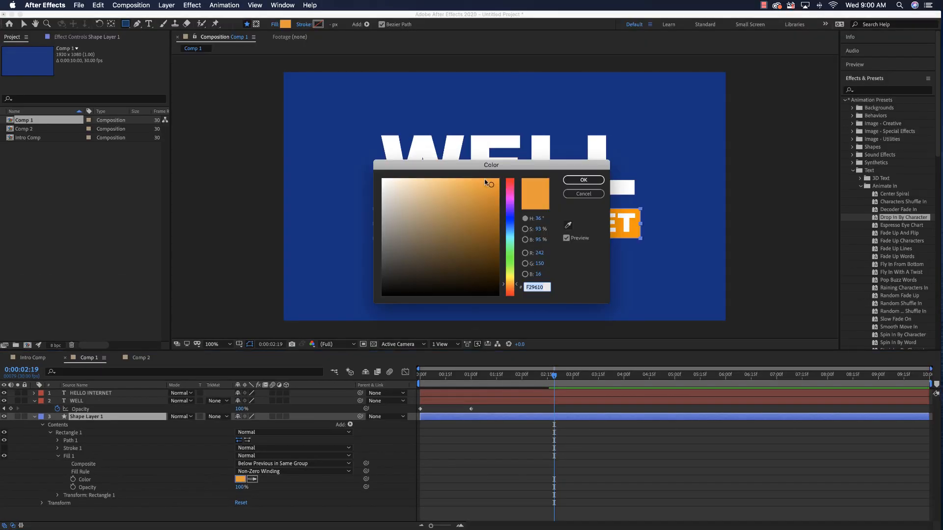
left_click_drag(512, 169, 606, 273)
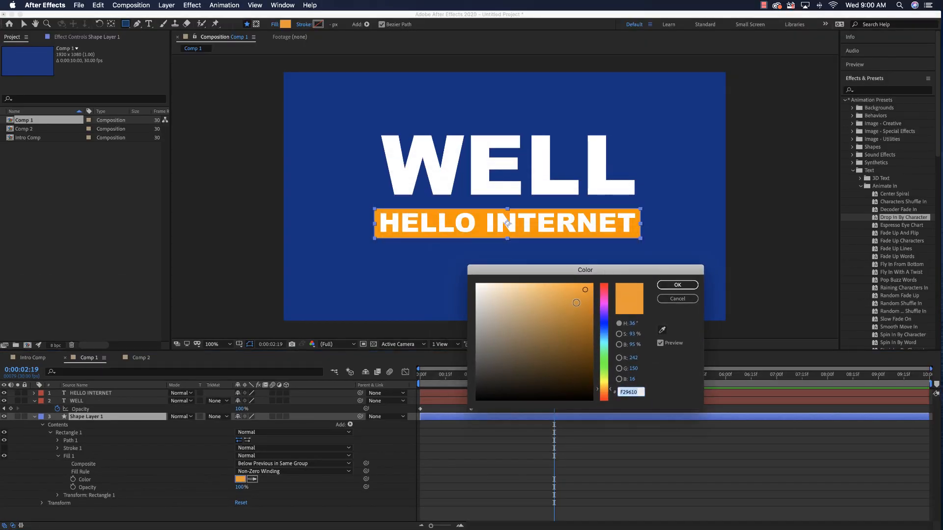
mouse_move(576, 303)
left_mouse_down()
mouse_move(580, 309)
mouse_move(562, 313)
left_mouse_up()
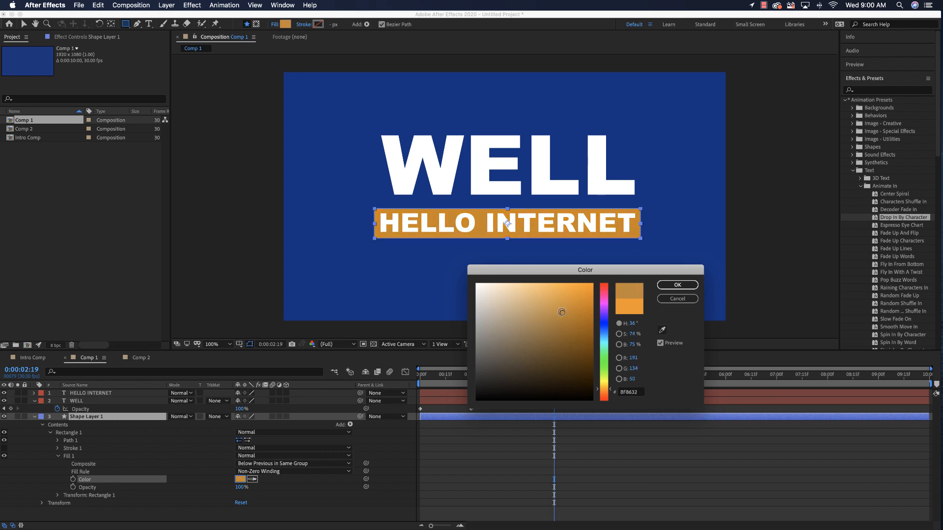
left_click(678, 285)
key("v")
left_click(748, 211)
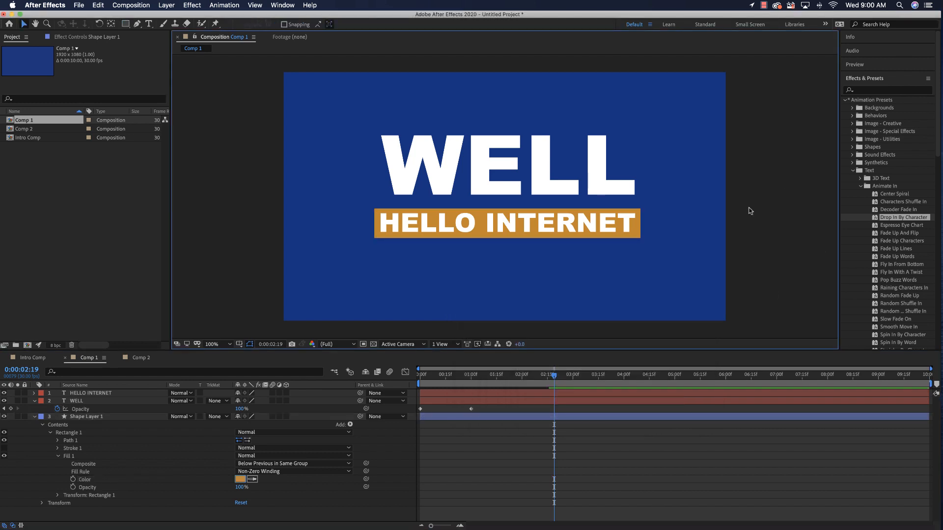
- Add keyframes for the rectangle's Path at 0:00:00:00 and 0:00:01:00, keeping the full bar shape at both
left_click_drag(554, 376, 472, 388)
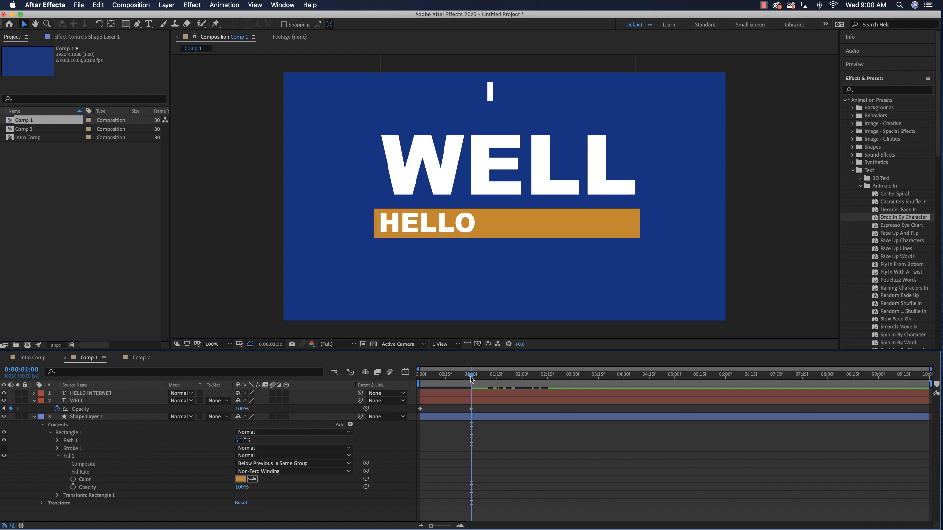
left_click_drag(471, 377, 421, 377)
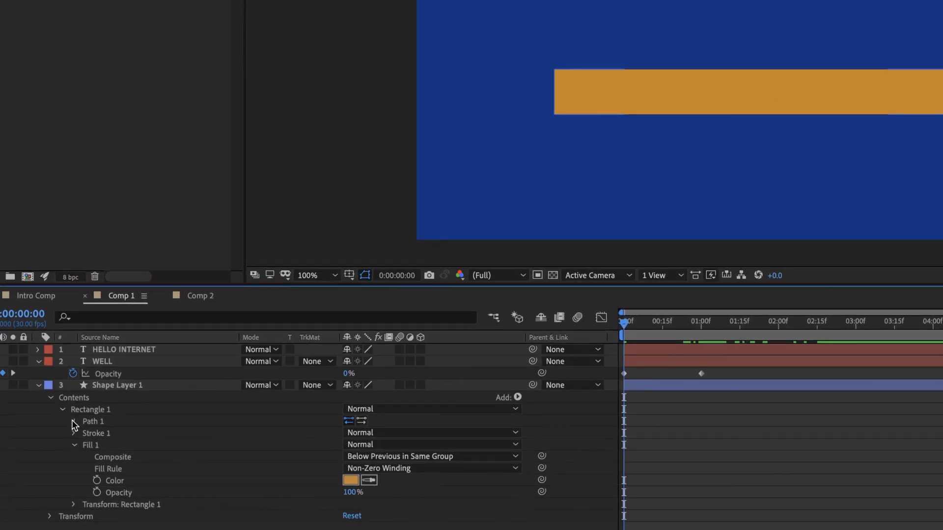
left_click(74, 422)
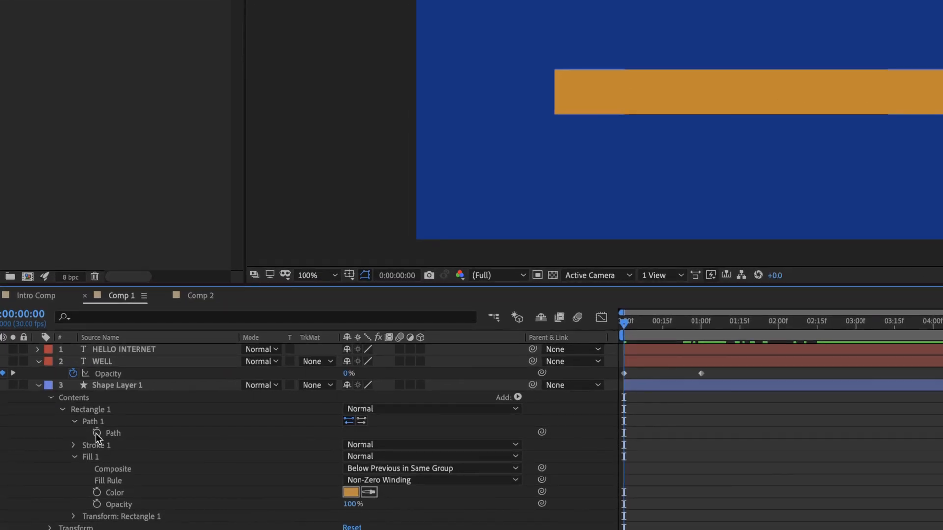
left_click(97, 433)
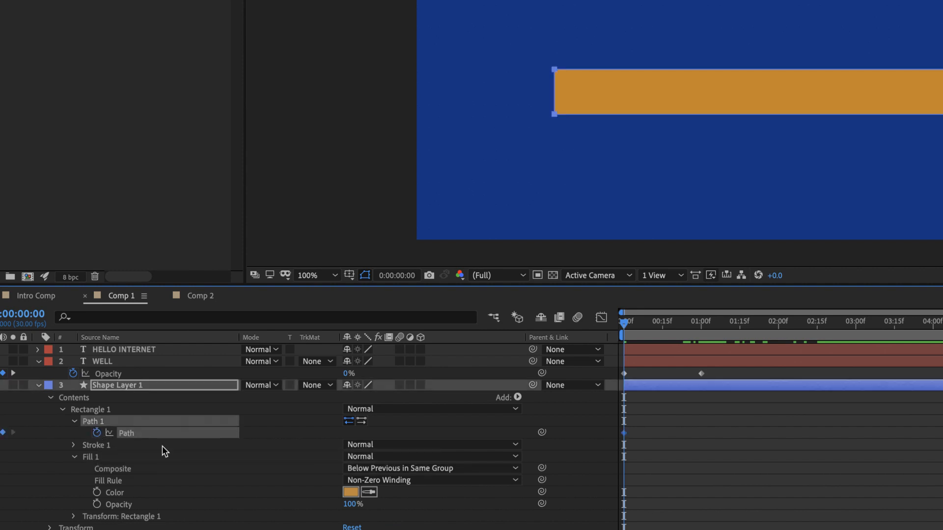
left_click_drag(624, 323, 700, 322)
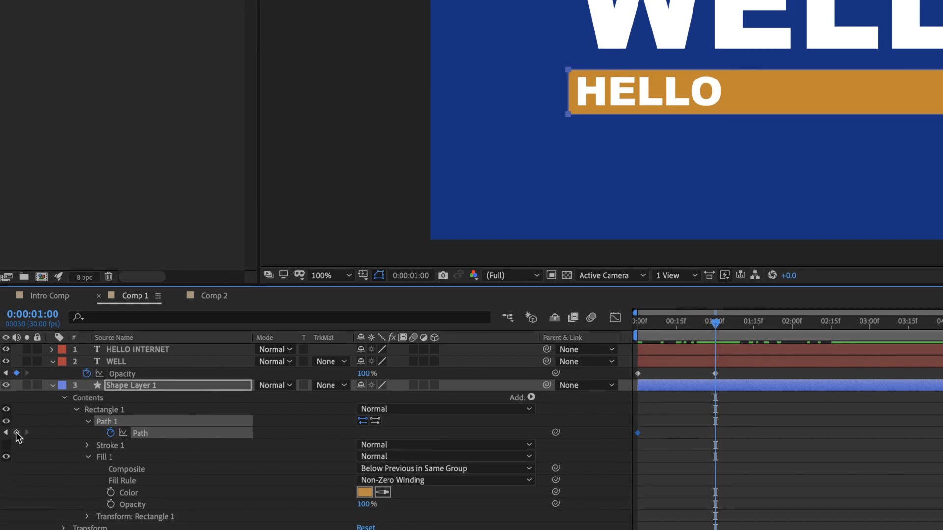
left_click(16, 432)
left_click(686, 327)
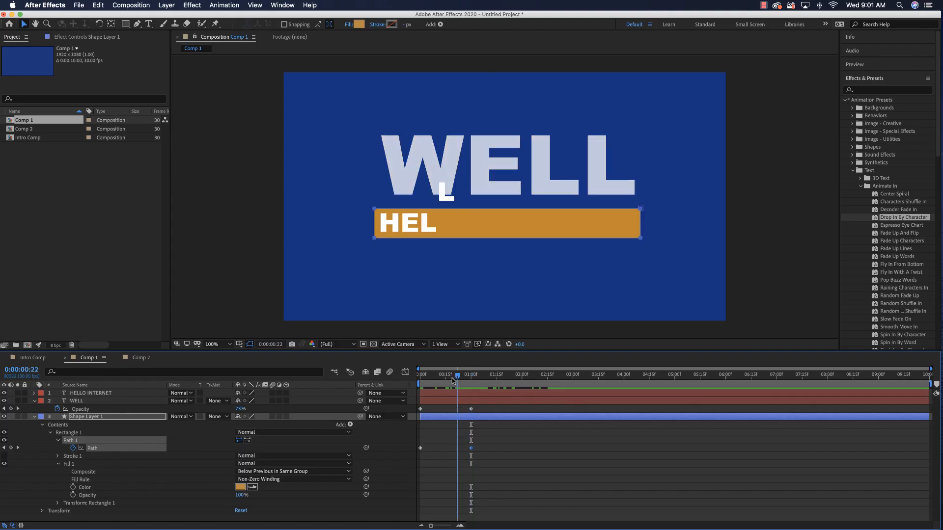
- Return to 0:00:00:00, activate the Pan Behind (Anchor Point) tool, and remove all of the rectangle's Path keyframes
left_click_drag(452, 378, 400, 384)
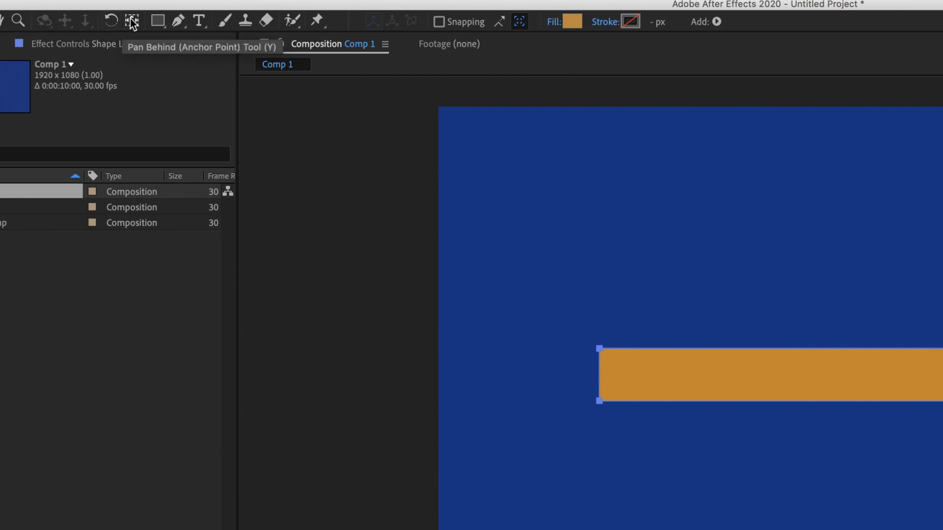
left_click(131, 22)
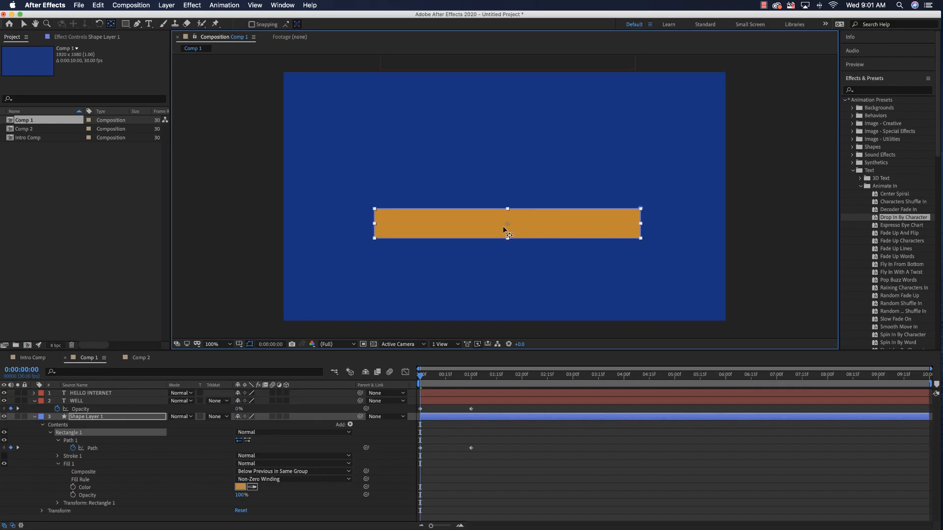
left_click(74, 448)
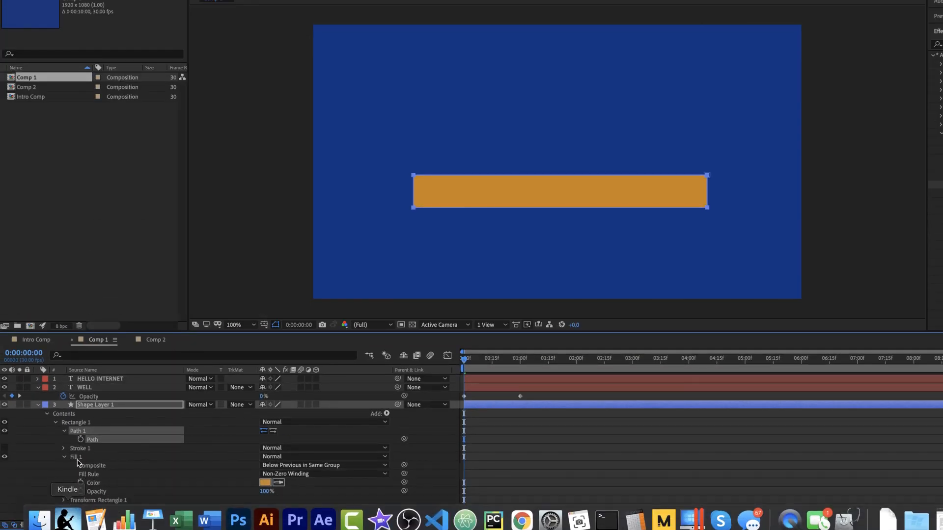
- Keyframe the Scale in Transform: Rectangle 1 from 0% at 0:00:00:00 to 100% at 0:00:01:00, and preview it
left_click(63, 501)
scroll(116, 484, "down", 2)
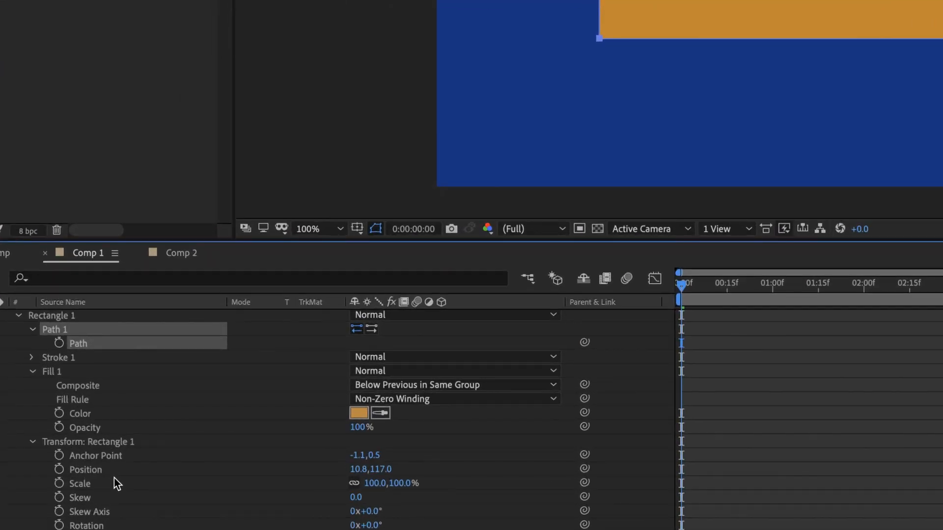
left_click(59, 484)
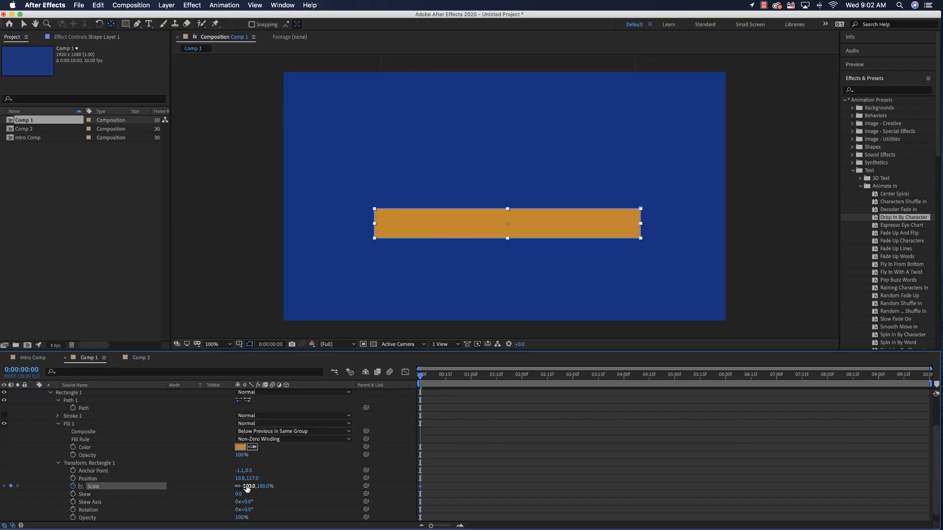
left_click_drag(244, 486, 201, 488)
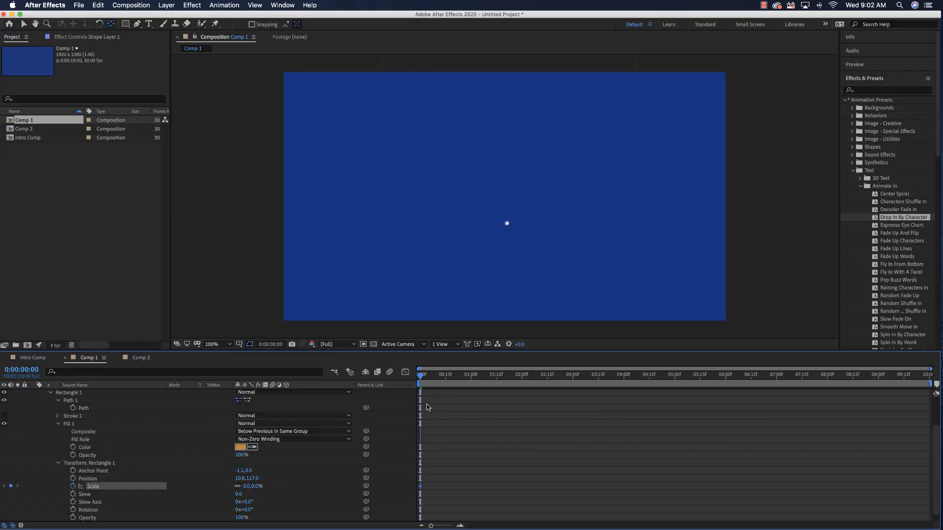
left_click_drag(421, 378, 472, 372)
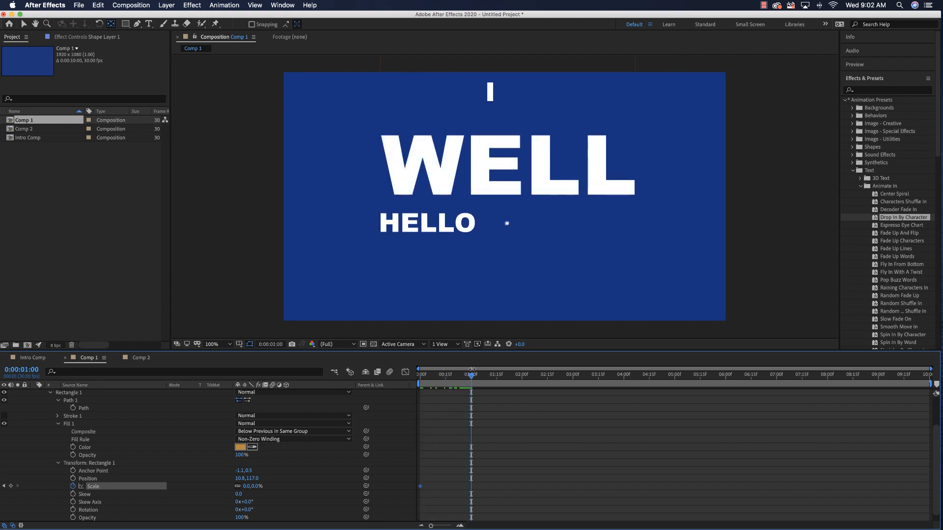
left_click_drag(244, 486, 465, 389)
key("space")
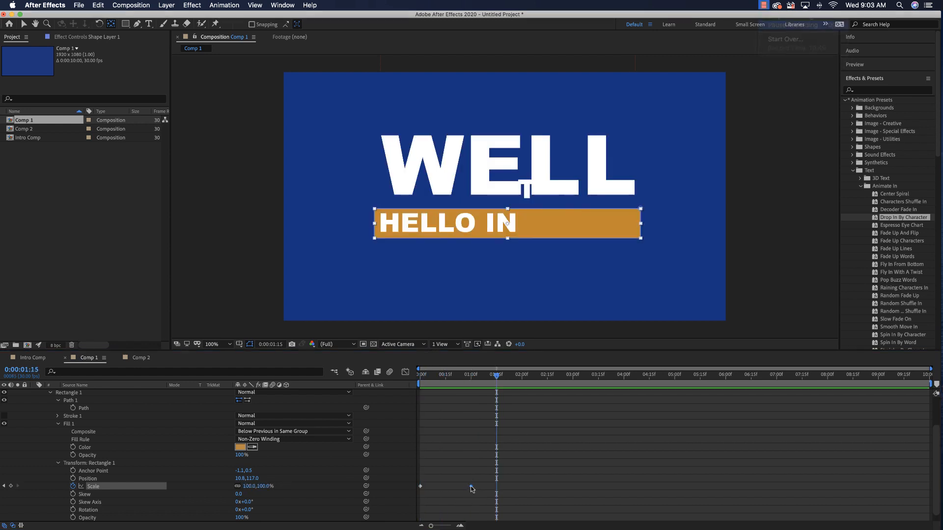
- Move the rectangle's second Scale keyframe to 0:00:00:08 and preview the faster animation from the start
left_click_drag(471, 489, 434, 483)
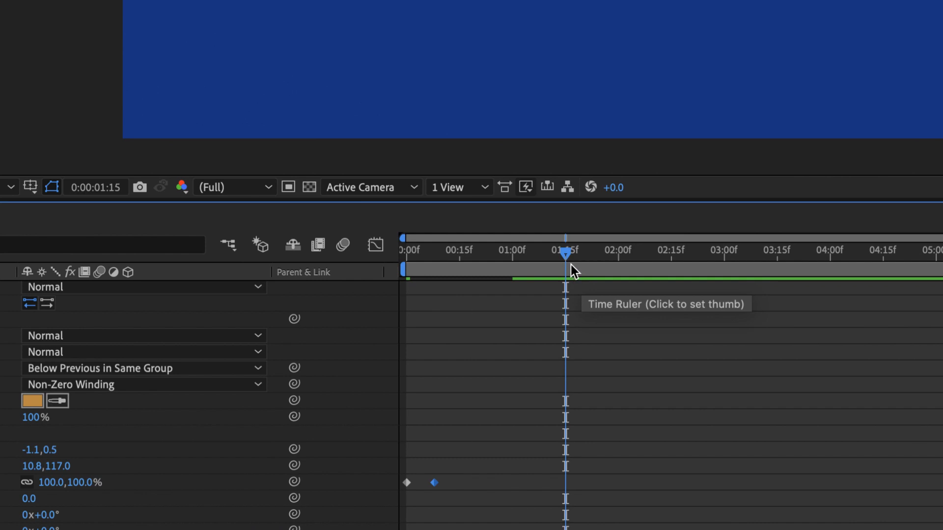
left_click_drag(568, 269, 435, 284)
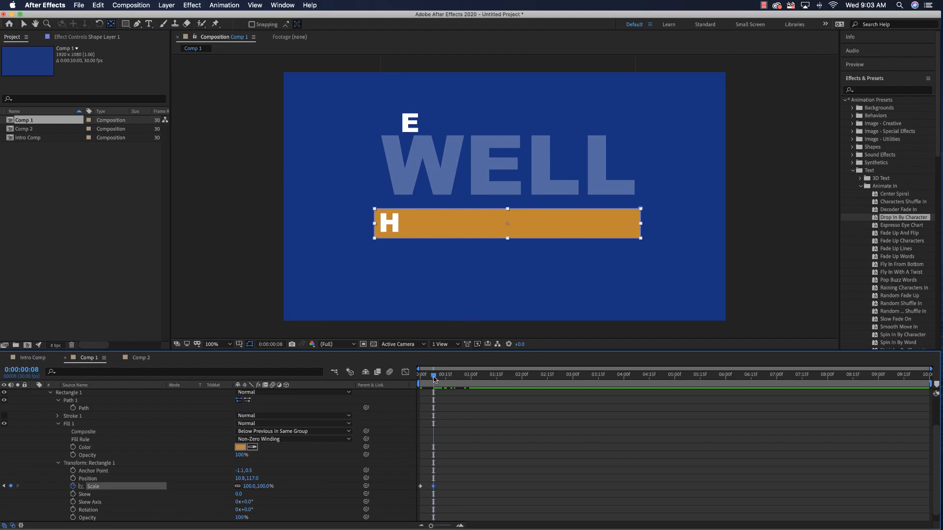
left_click_drag(434, 378, 401, 378)
key("space")
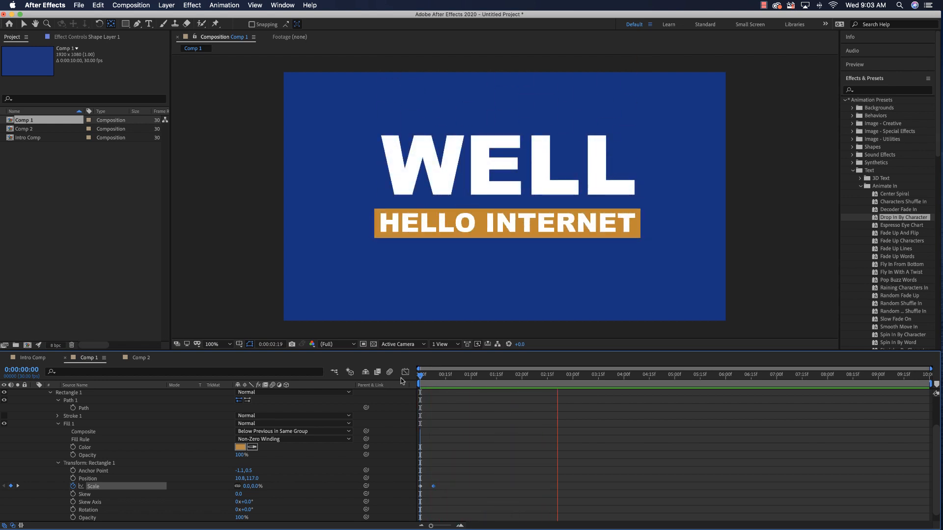
key("space")
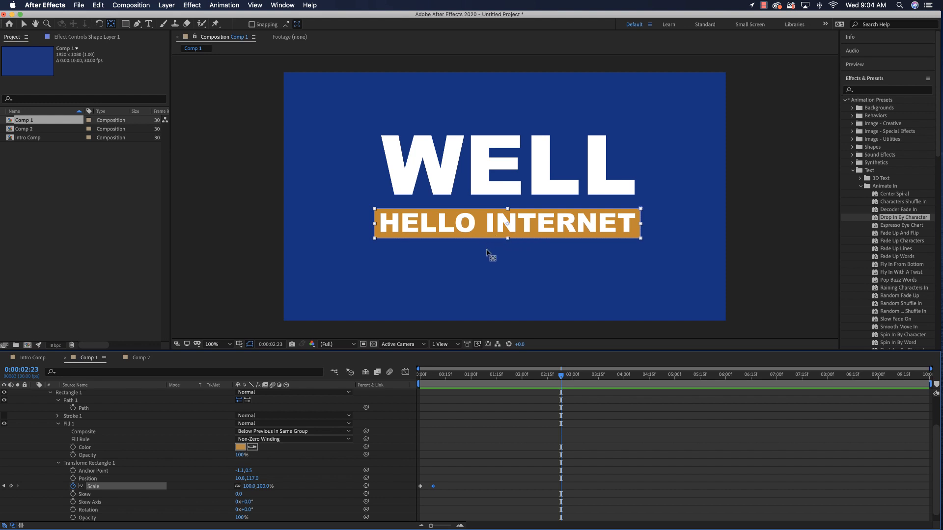
- Examine the rectangle's Scale curve and the display options in the Graph Editor, and return to the layer bar view
scroll(406, 388, "down", 1)
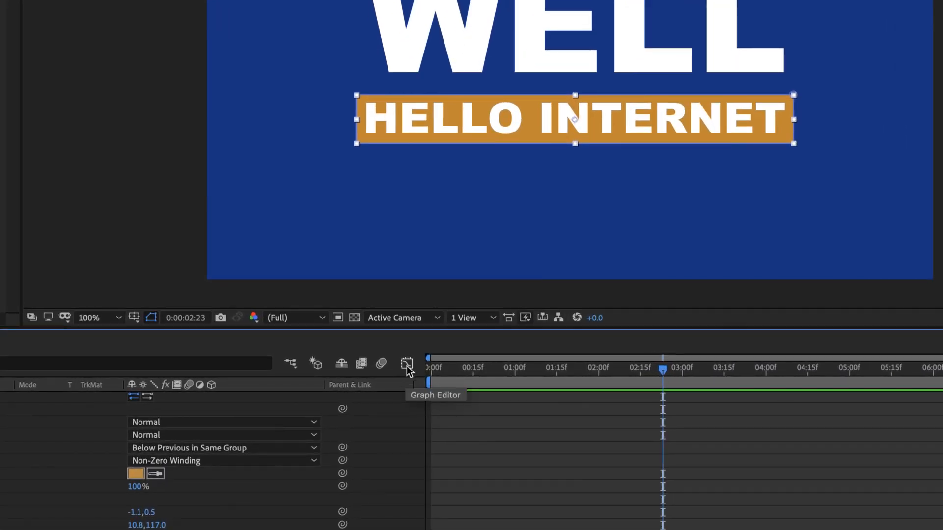
left_click(407, 367)
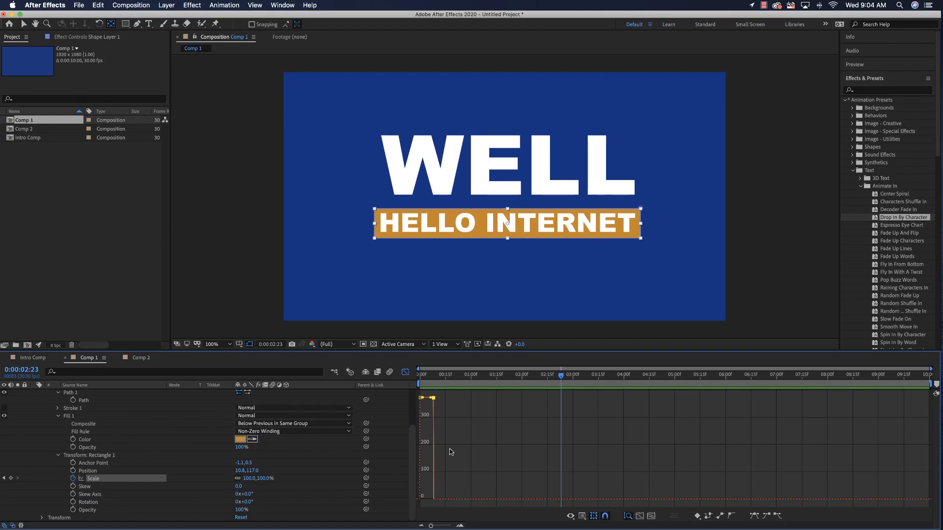
left_click(570, 517)
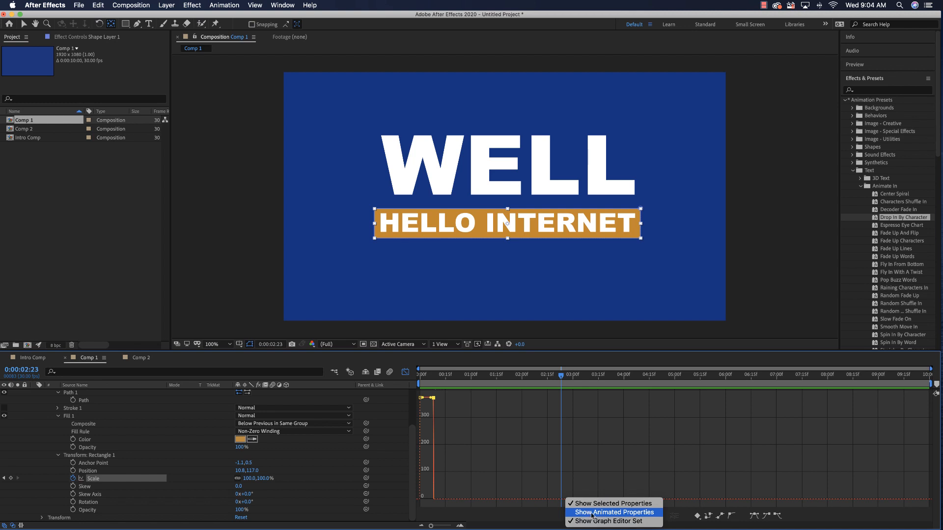
left_click(574, 512)
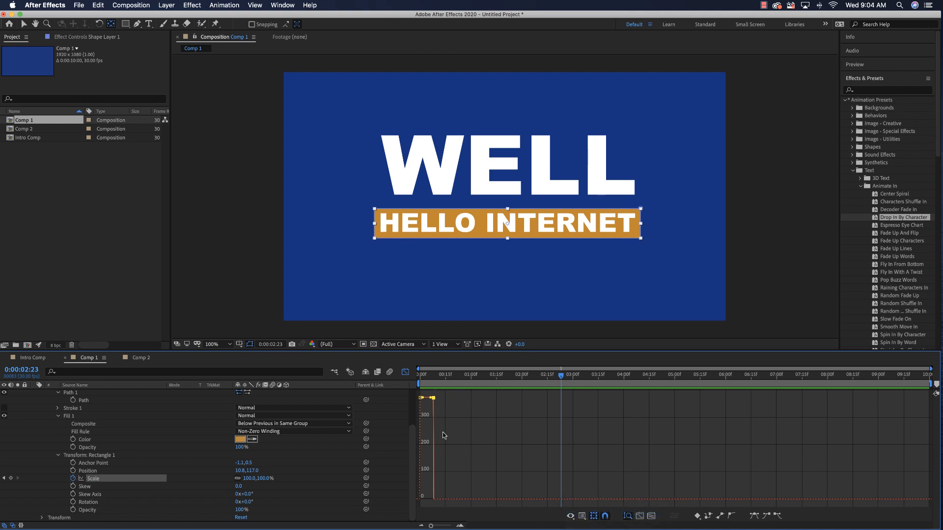
left_click(405, 373)
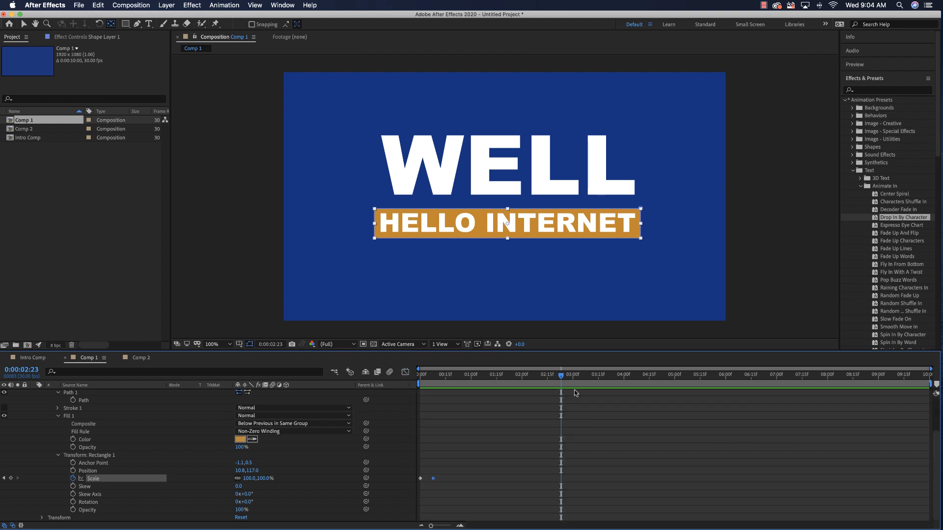
- Shift the rectangle's second Scale keyframe to slightly before 0:00:00:08 and return the playhead to the start
left_click_drag(562, 376, 437, 396)
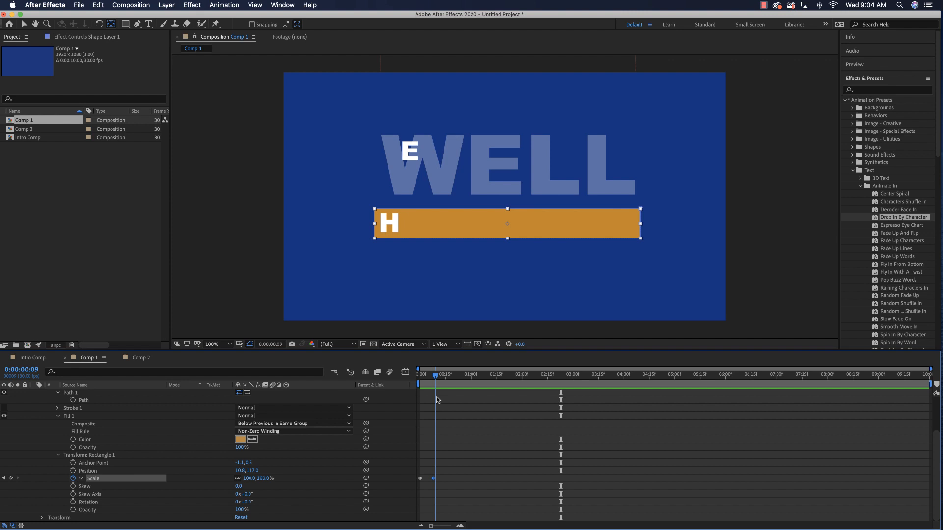
left_click(432, 479)
mouse_move(435, 378)
left_mouse_down()
mouse_move(421, 379)
mouse_move(433, 378)
left_mouse_up()
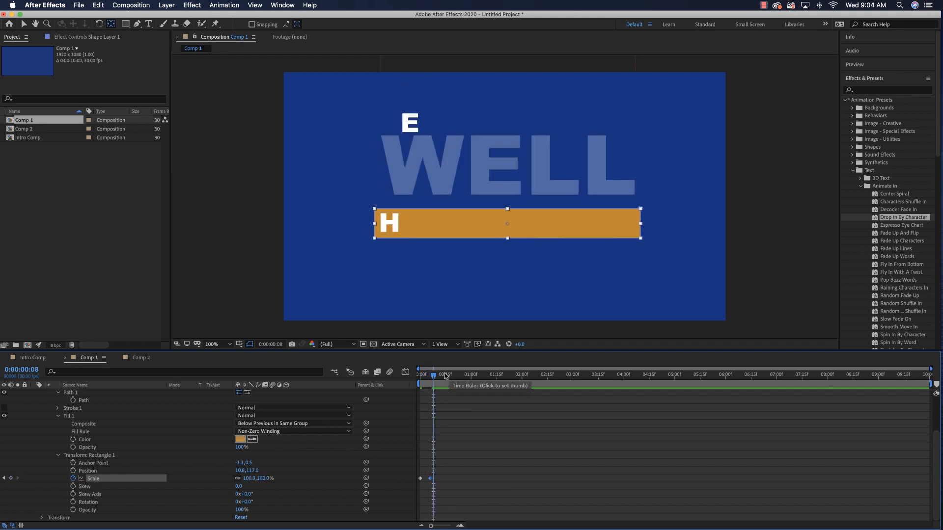
left_click_drag(433, 379, 407, 385)
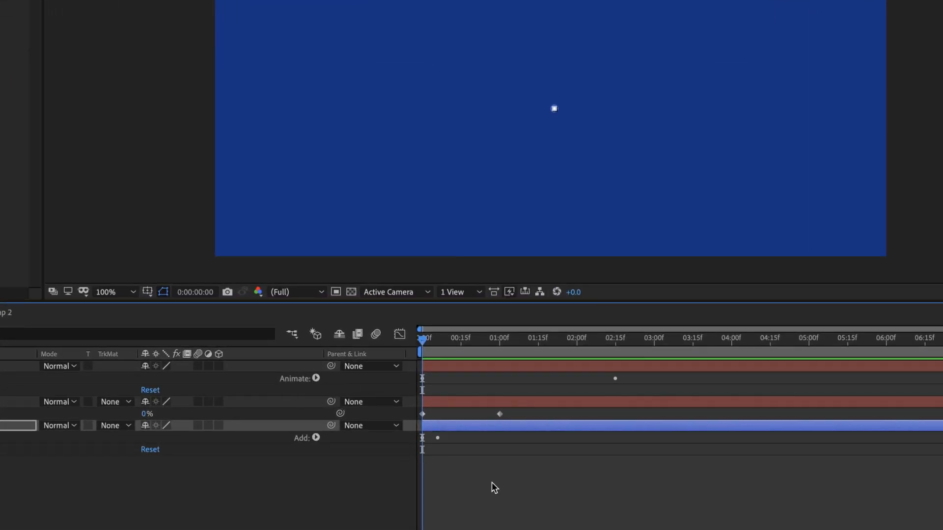
- Copy both Opacity keyframes of the WELL layer and paste them at 0:00:03:00
left_click(422, 414)
left_click(500, 414, "shift")
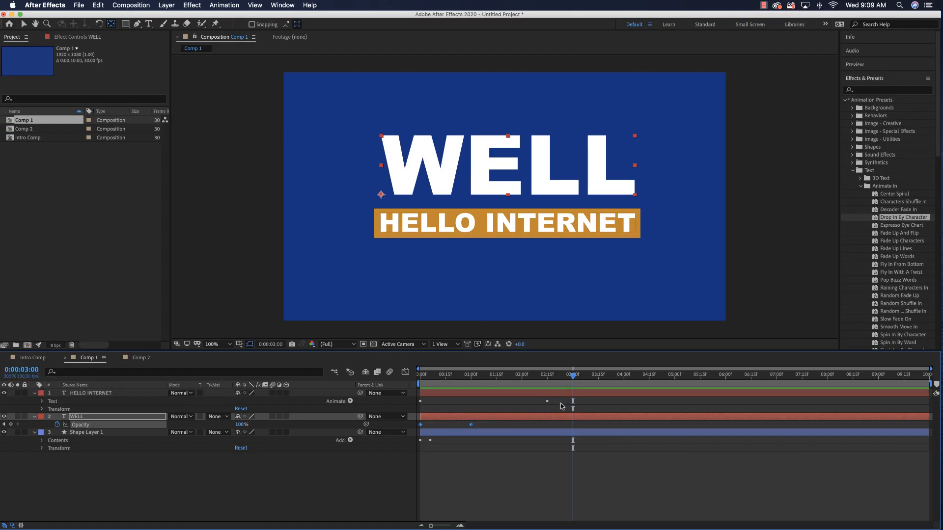
key("super+v")
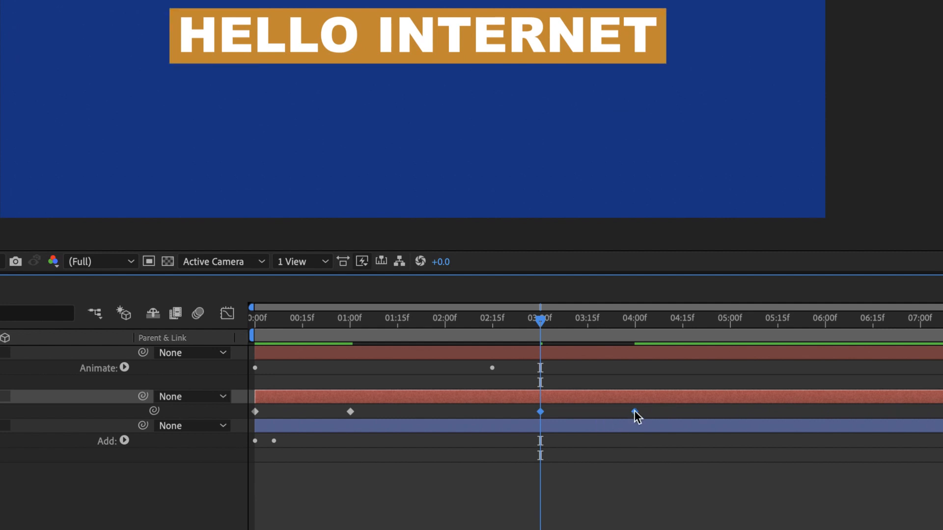
- Time-reverse the two pasted WELL Opacity keyframes and preview the fade-out
right_click(634, 413)
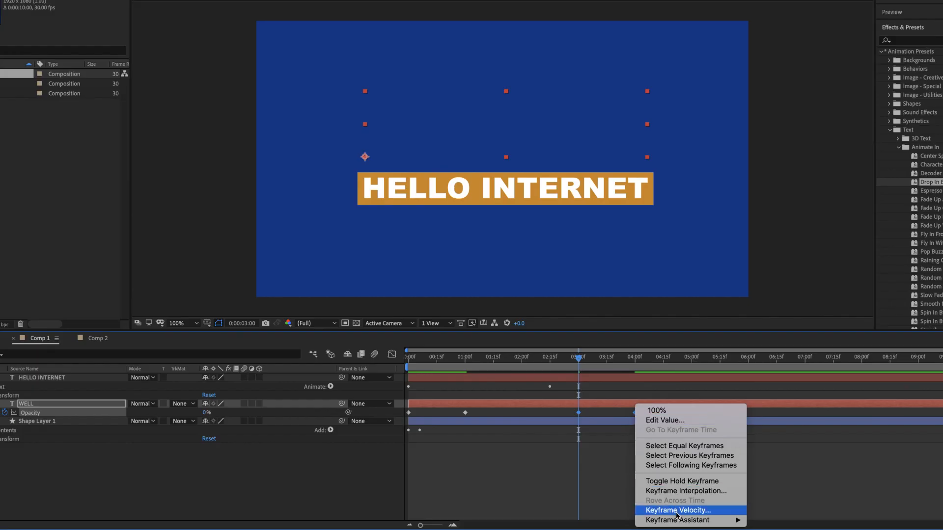
mouse_move(682, 522)
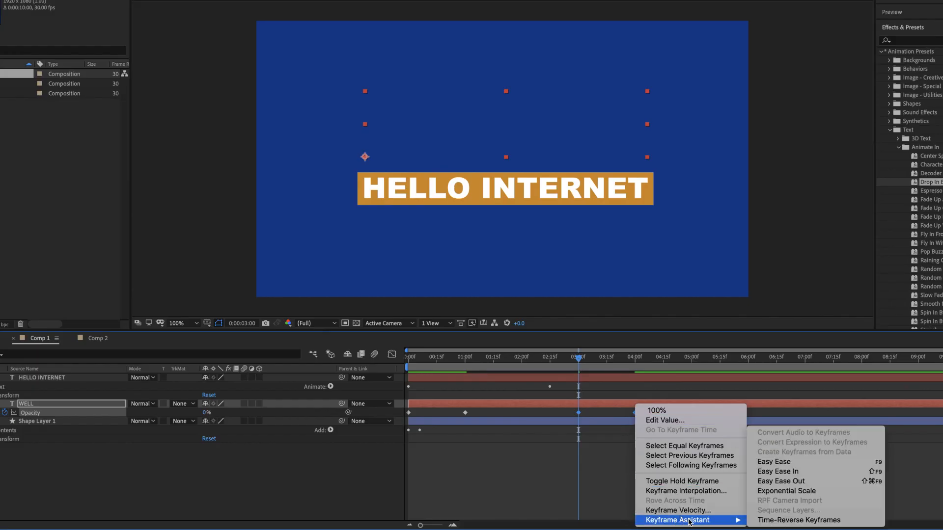
left_click(818, 521)
left_click_drag(578, 358, 480, 369)
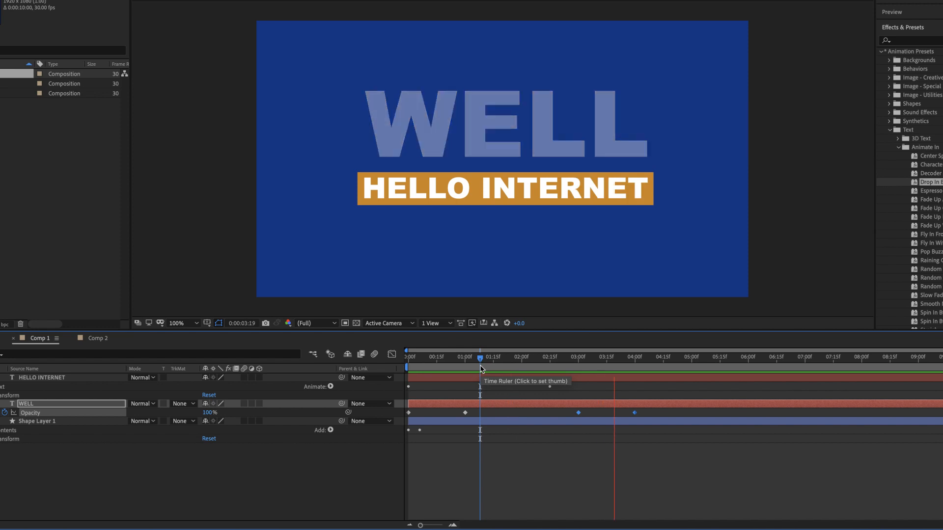
key("space")
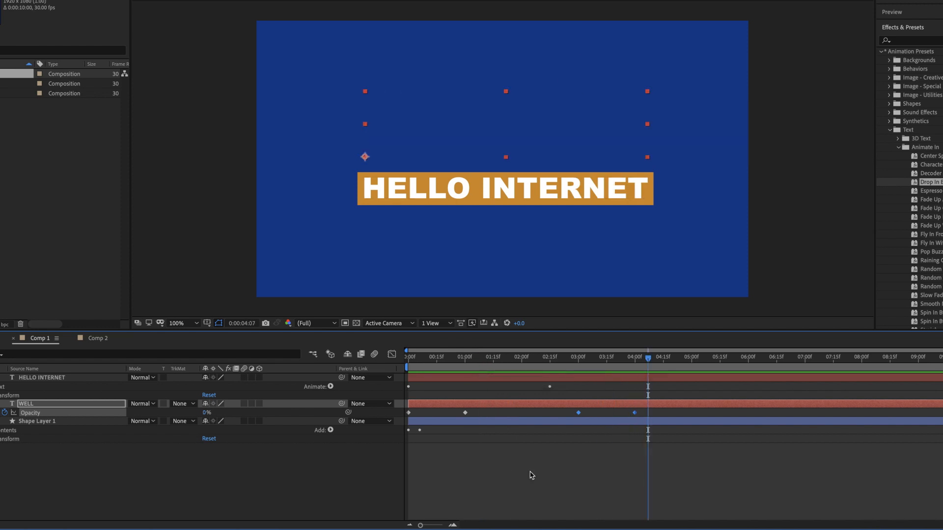
- Trim the ends of the HELLO INTERNET layer and Shape Layer 1 to 0:00:02:16
left_click(468, 378)
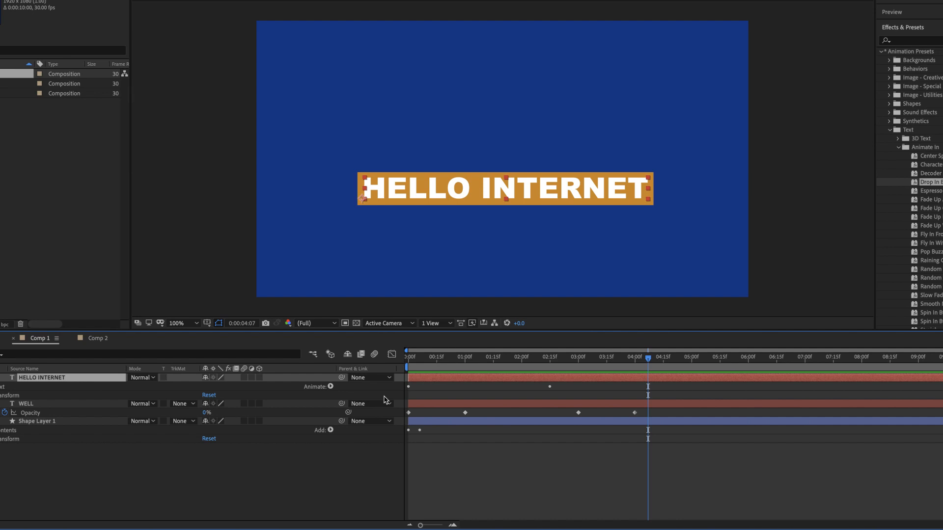
left_click_drag(648, 362, 552, 366)
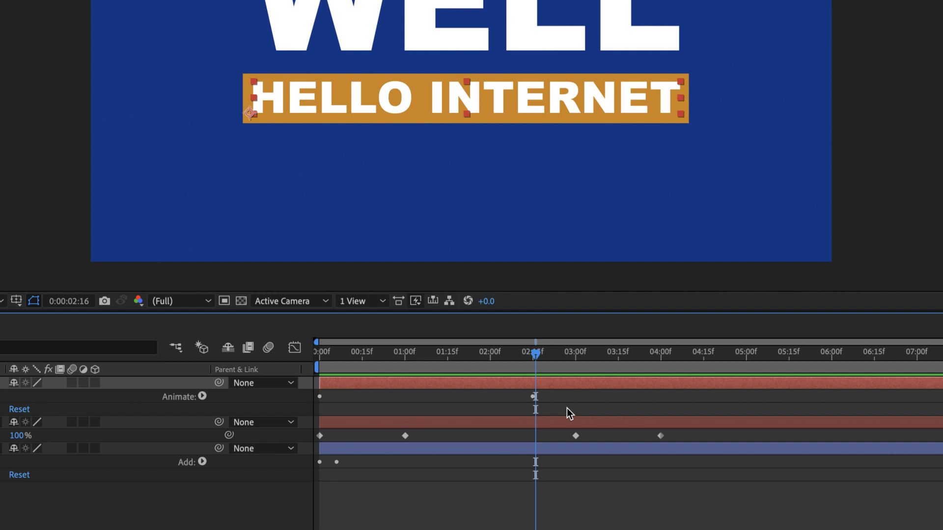
key("alt+bracketright")
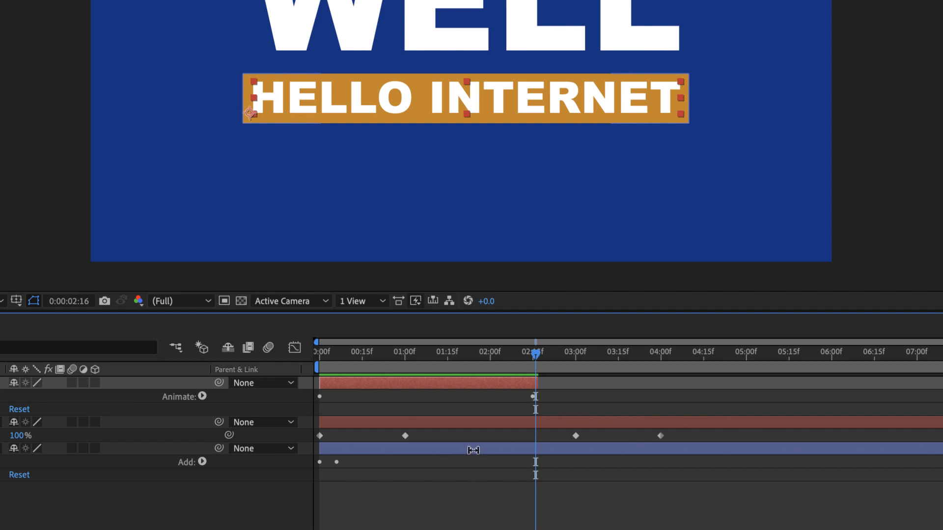
left_click(473, 450)
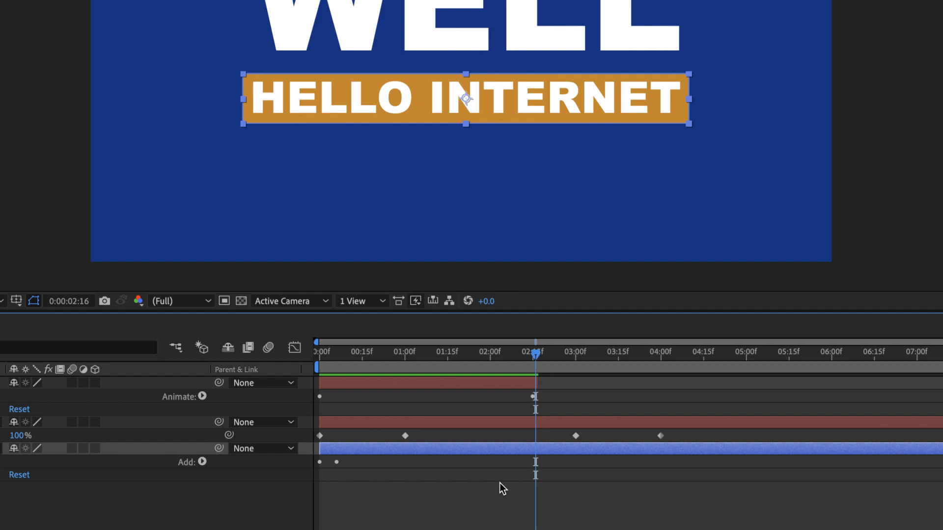
key("alt+bracketright")
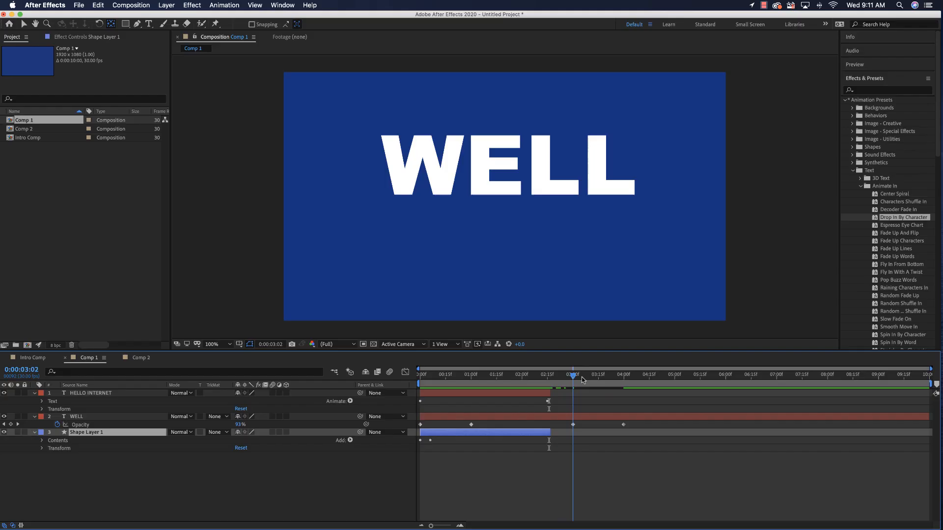
- Duplicate the HELLO INTERNET layer and Shape Layer 1
left_click_drag(574, 381, 628, 381)
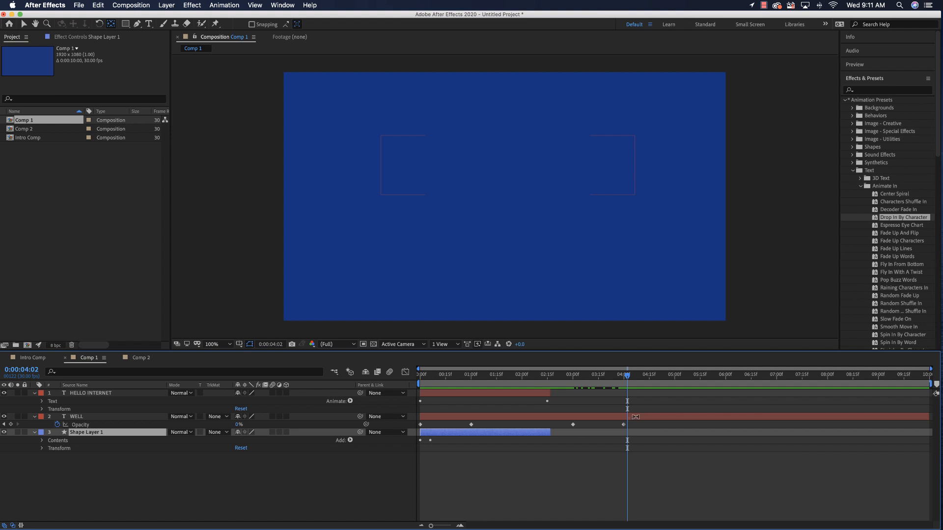
left_click(491, 394)
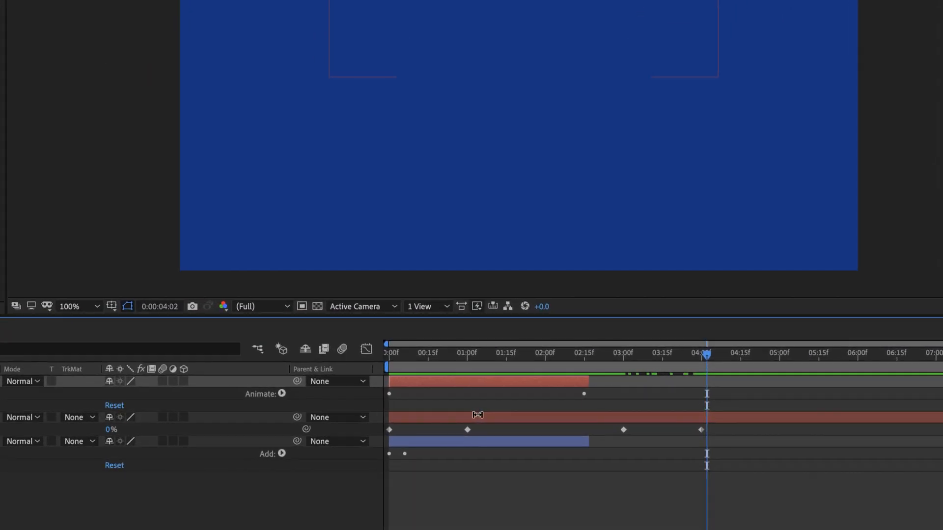
key("ctrl+d")
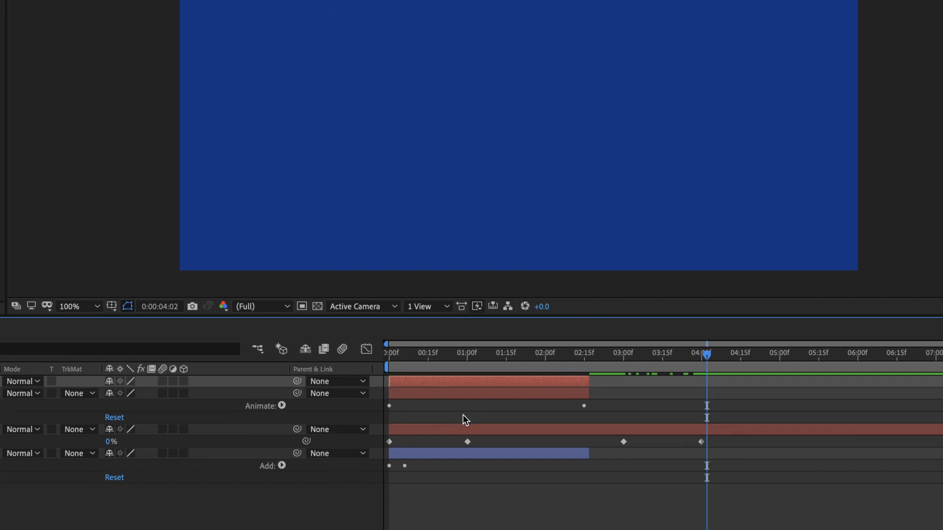
left_click(489, 457)
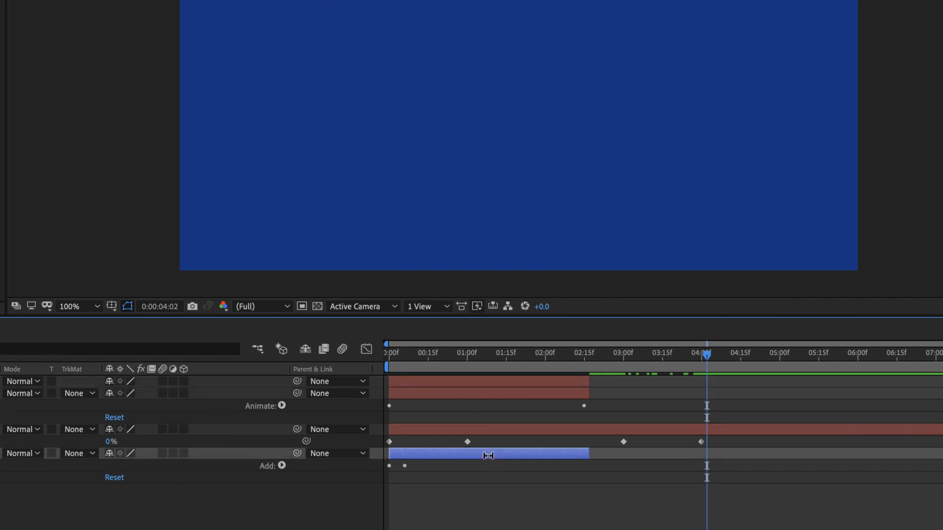
key("ctrl+d")
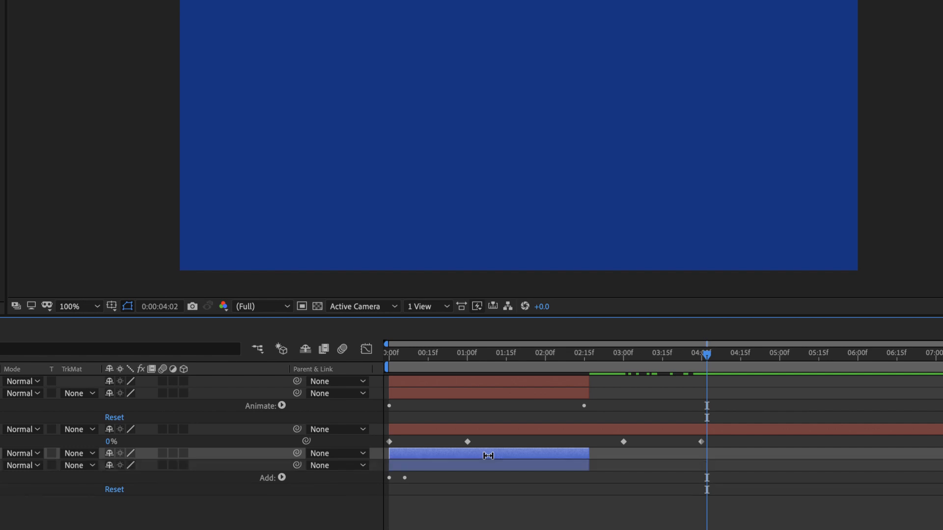
- Time-reverse the original HELLO INTERNET layer and the original Shape Layer 1
left_click(472, 393)
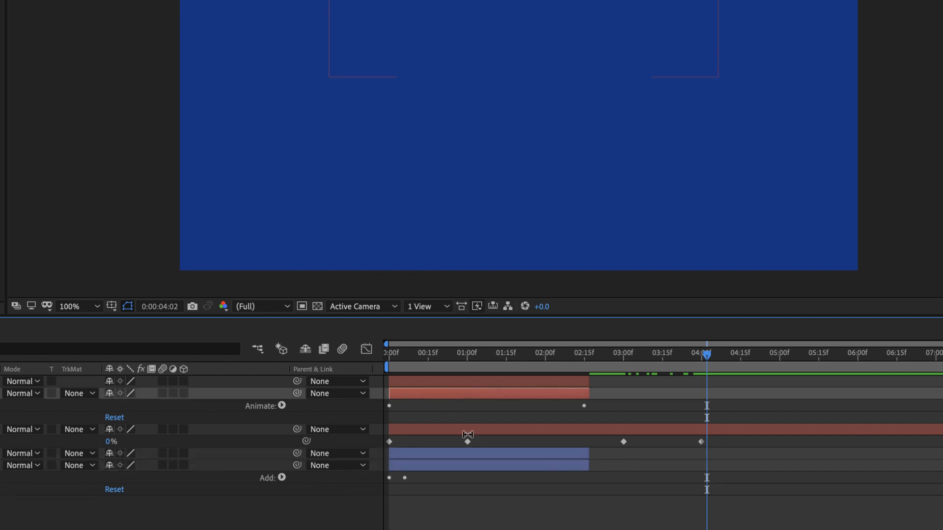
right_click(500, 393)
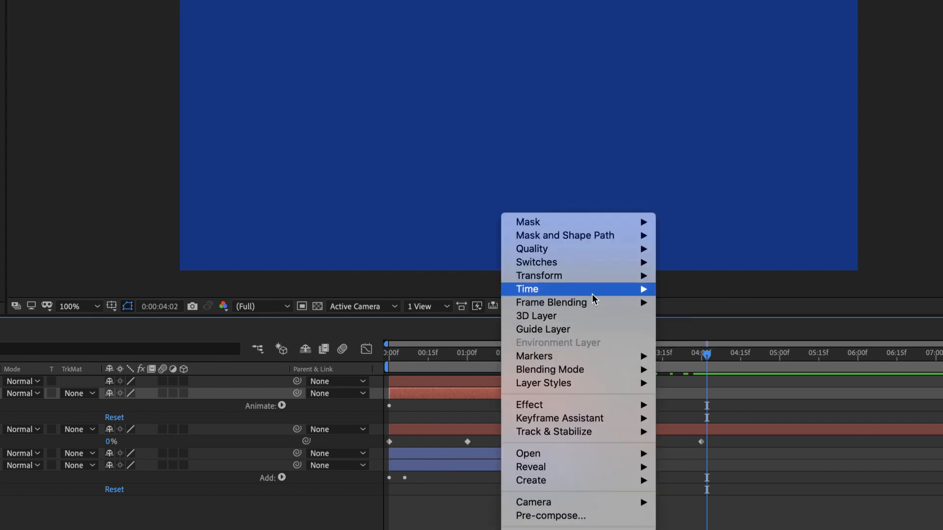
mouse_move(593, 292)
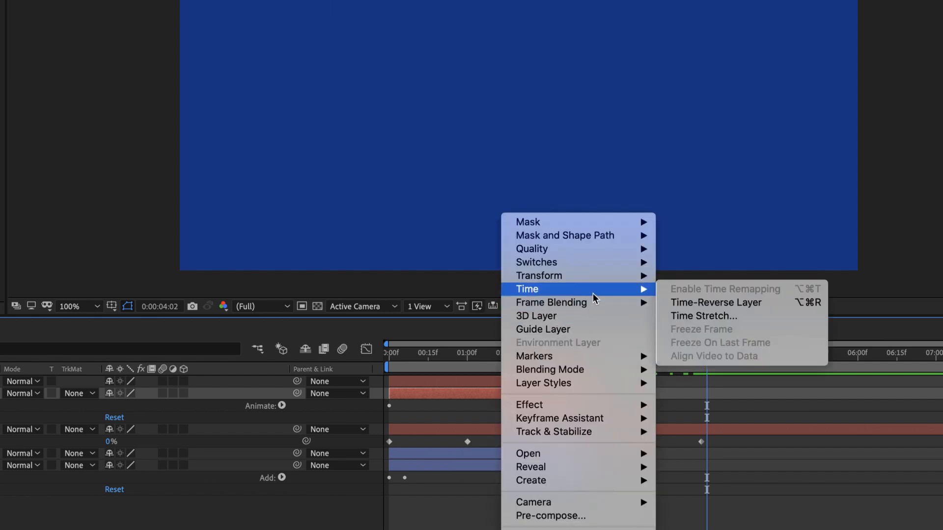
left_click(726, 304)
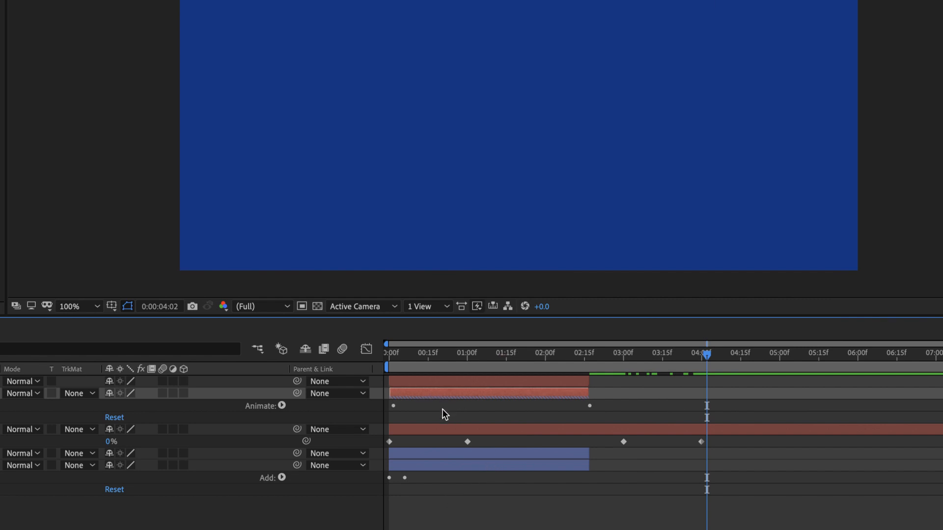
right_click(476, 466)
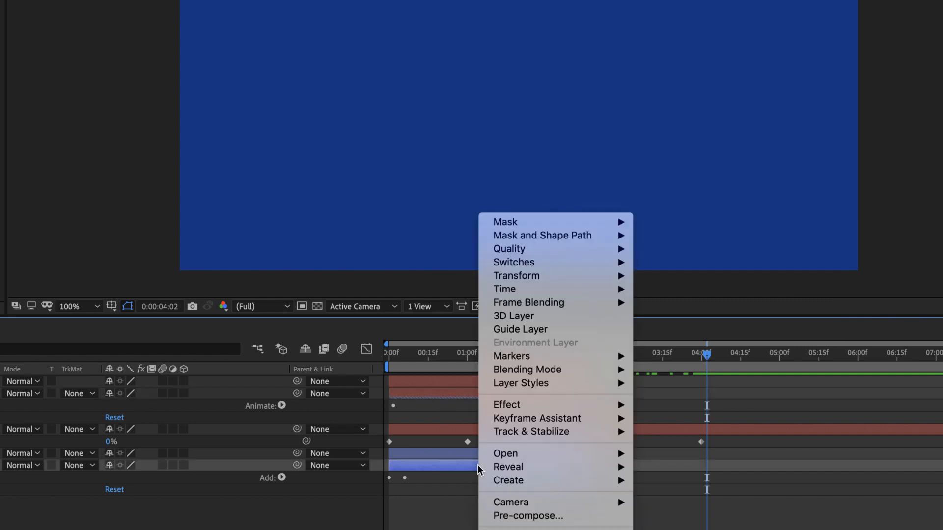
mouse_move(570, 289)
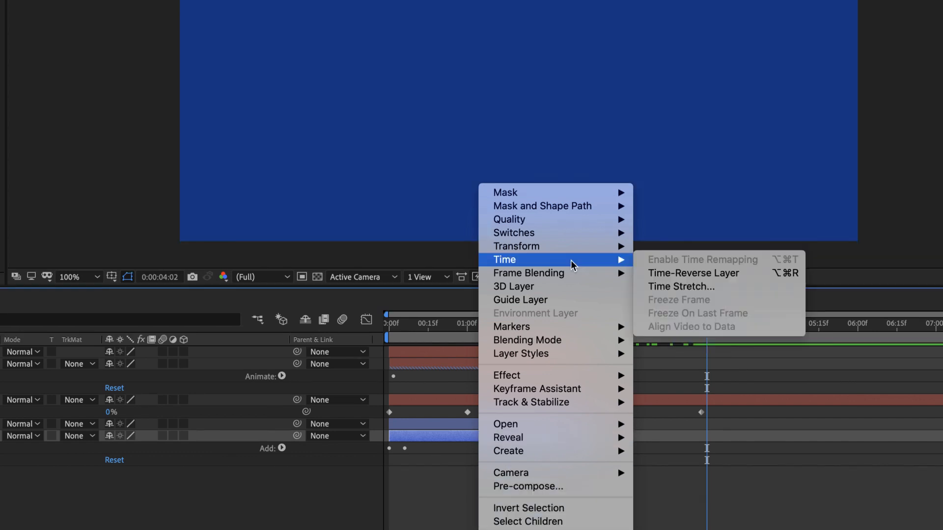
left_click(693, 273)
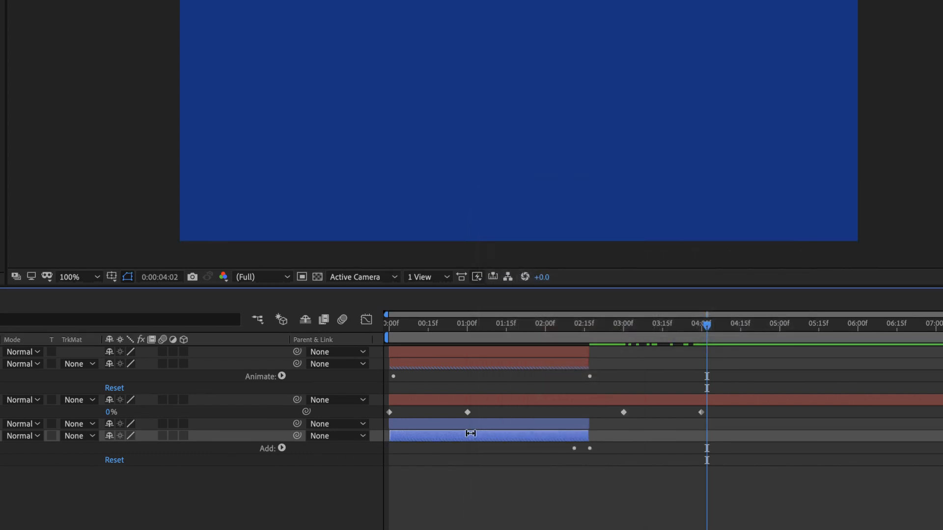
- Move the reversed HELLO INTERNET layer and Shape Layer 1 to start where their duplicates end, and preview the animation
left_click(498, 366)
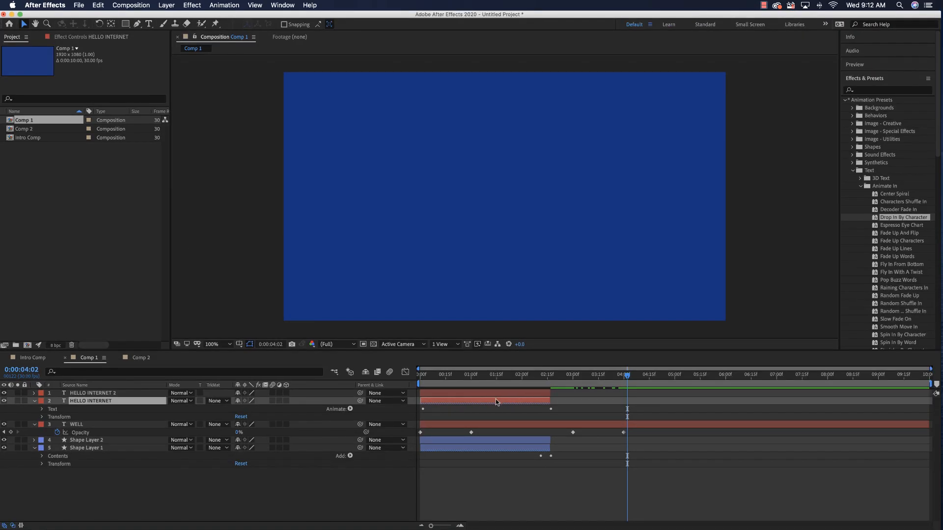
left_click_drag(496, 401, 600, 405)
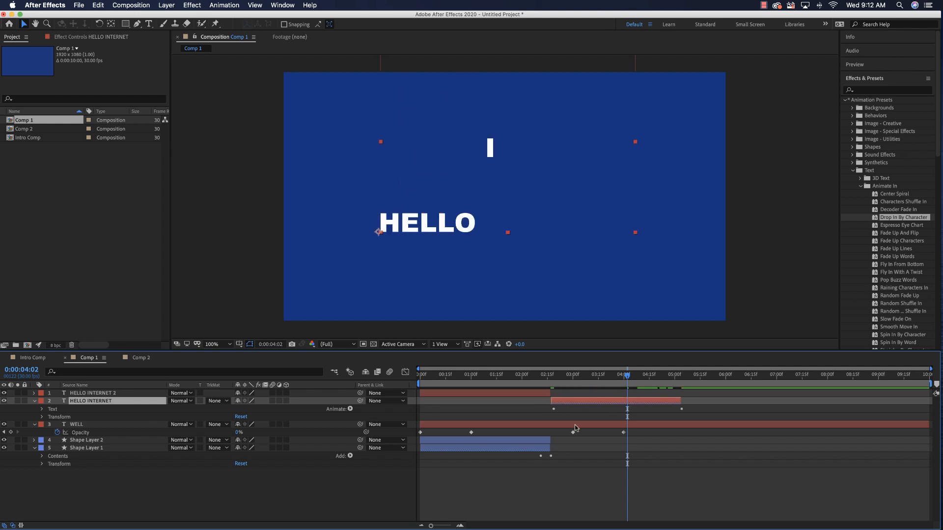
left_click(518, 450)
left_click_drag(513, 450, 644, 451)
left_click_drag(628, 379, 425, 393)
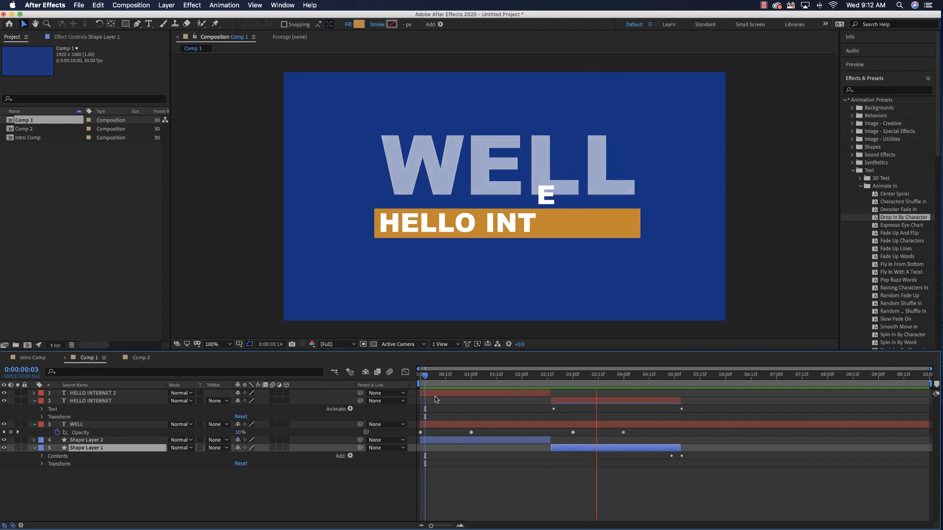
key("space")
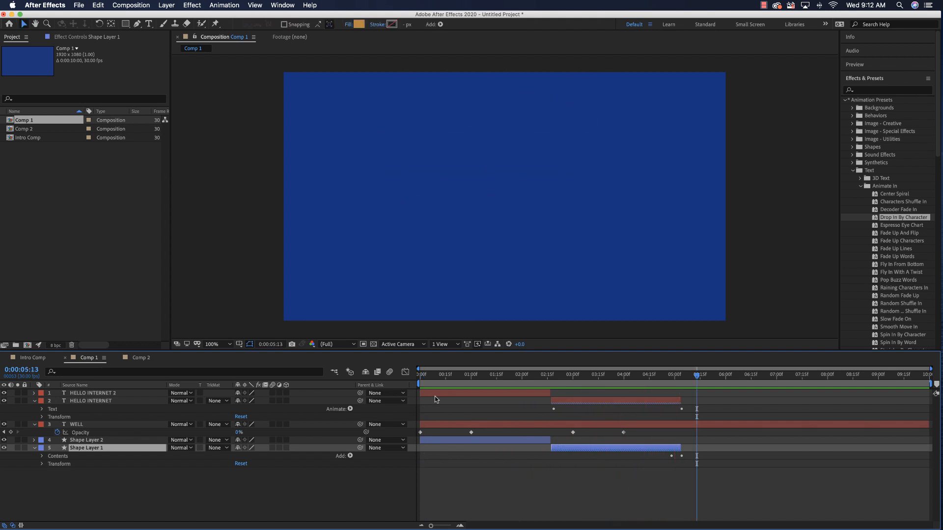
- Trim the end of the WELL layer to 0:00:05:04, where the reversed layers end
left_click_drag(697, 376, 682, 380)
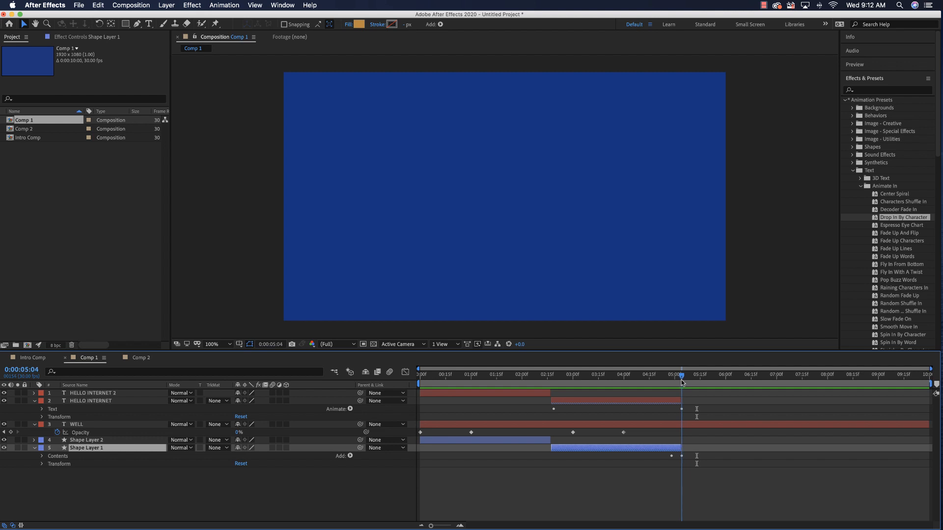
left_click(664, 426)
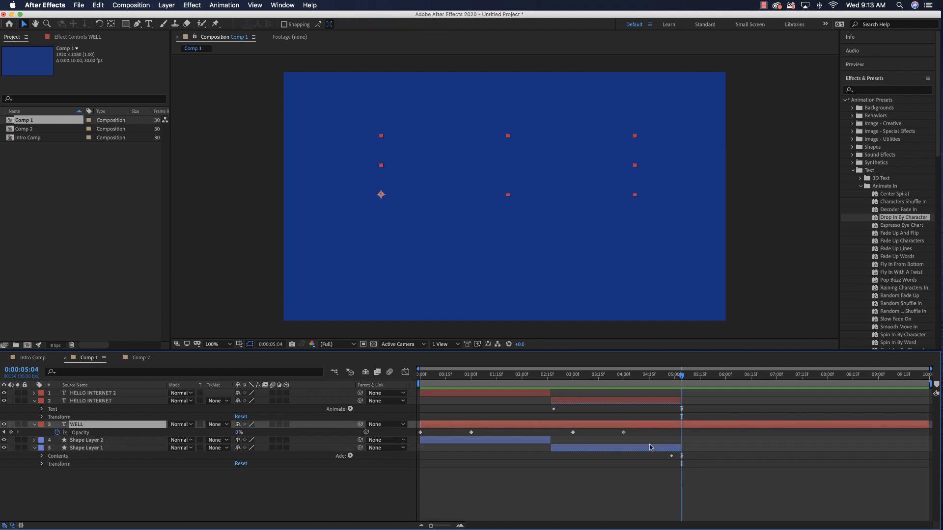
key("alt+bracketright")
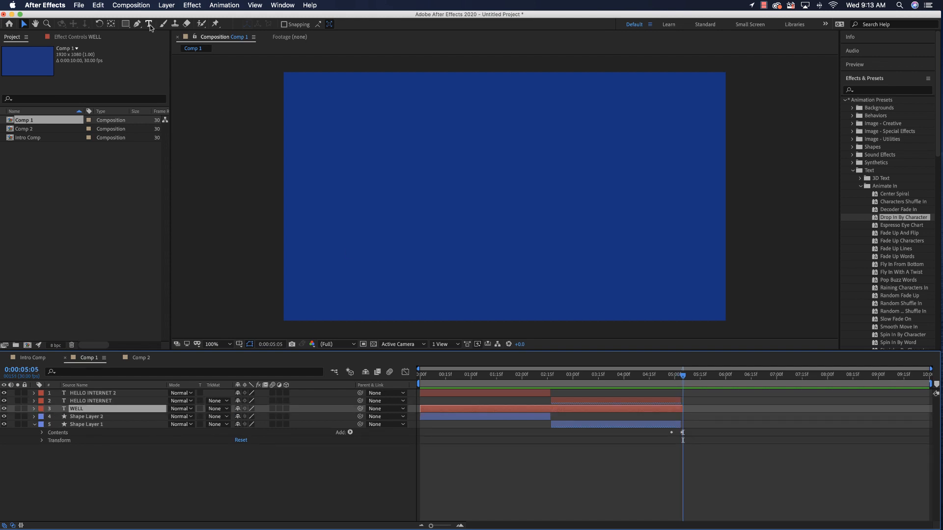
- Set the paragraph alignment to right and start a new text layer in the upper-left area of the composition
left_click(149, 24)
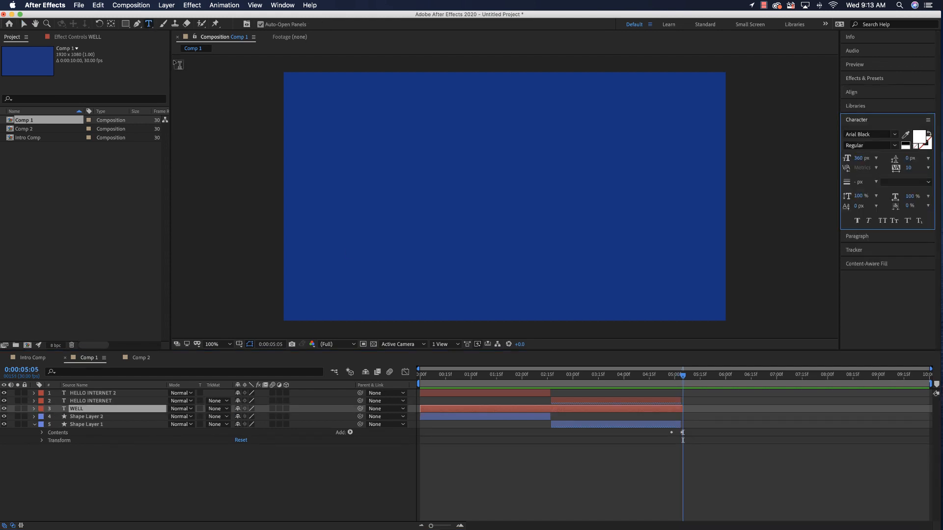
left_click(874, 237)
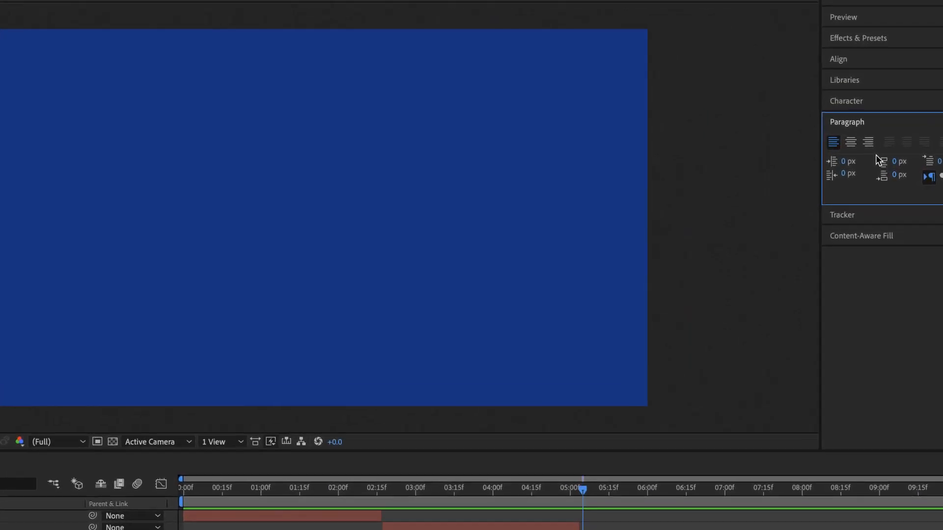
left_click(870, 146)
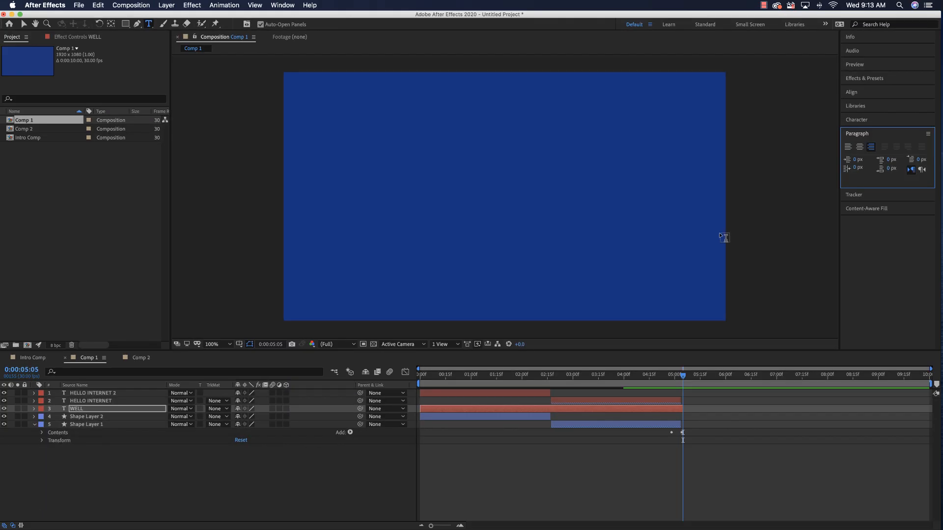
left_click(863, 102)
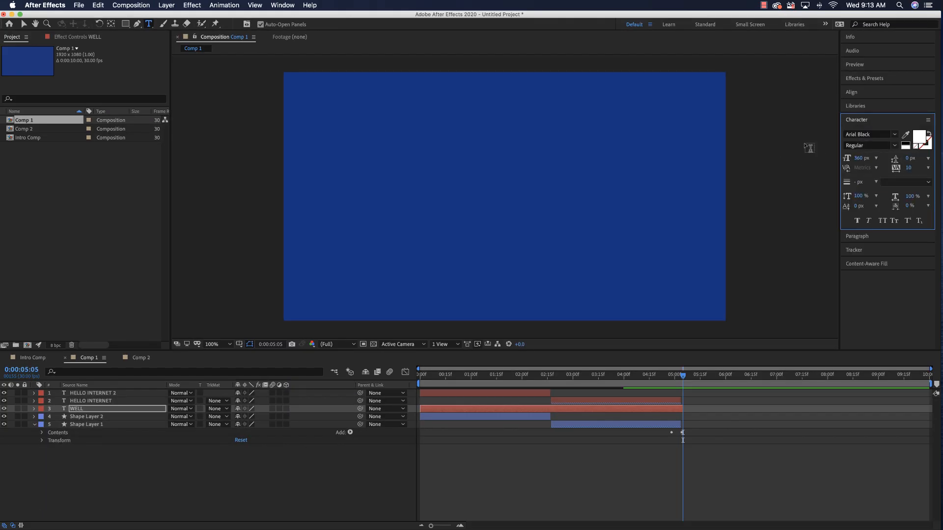
left_click(370, 185)
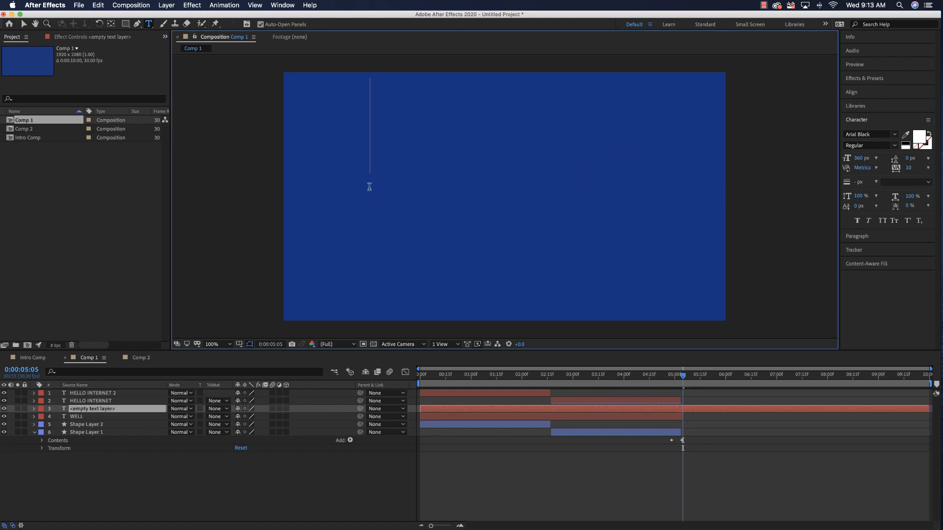
- Set the text to 216 px with Auto leading and enter ADOBE, AFTER and EFFECTS on three lines
left_click_drag(858, 159, 818, 161)
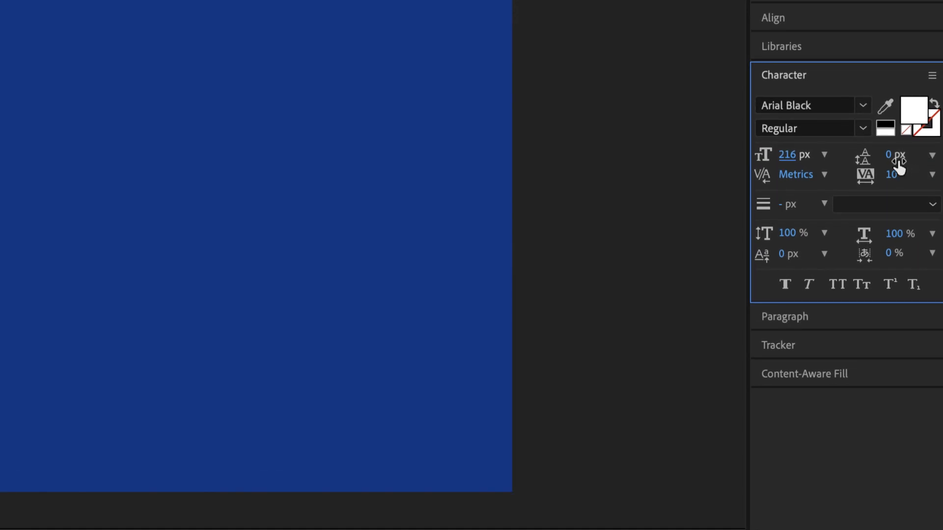
left_click(932, 156)
left_click(840, 170)
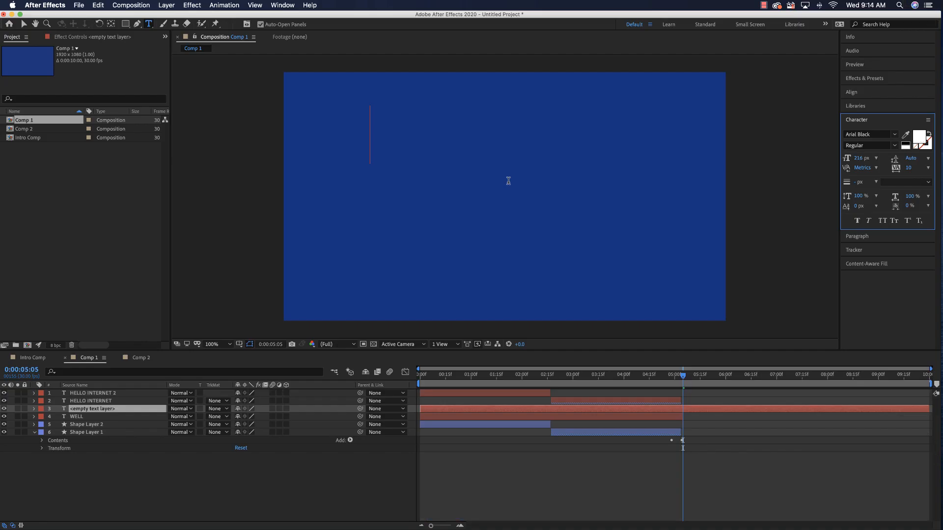
type("DONE")
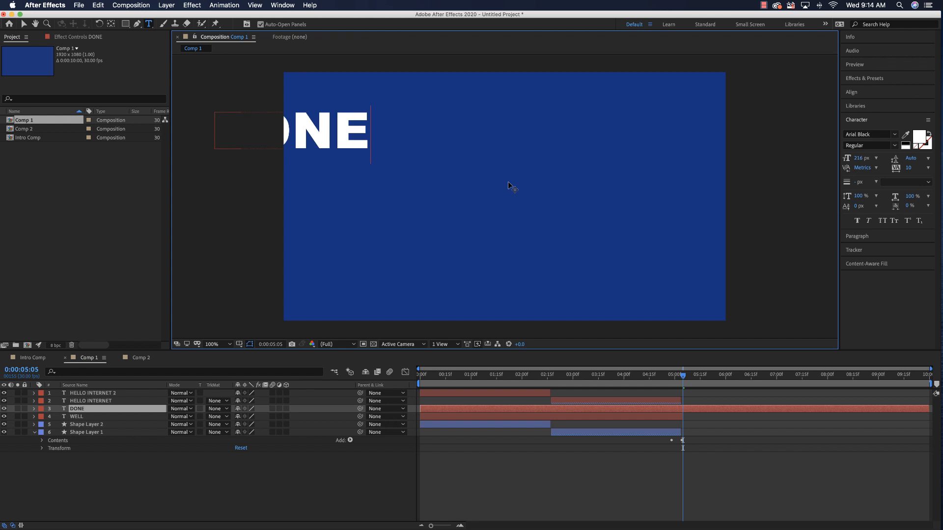
key("Return")
type("AFTER")
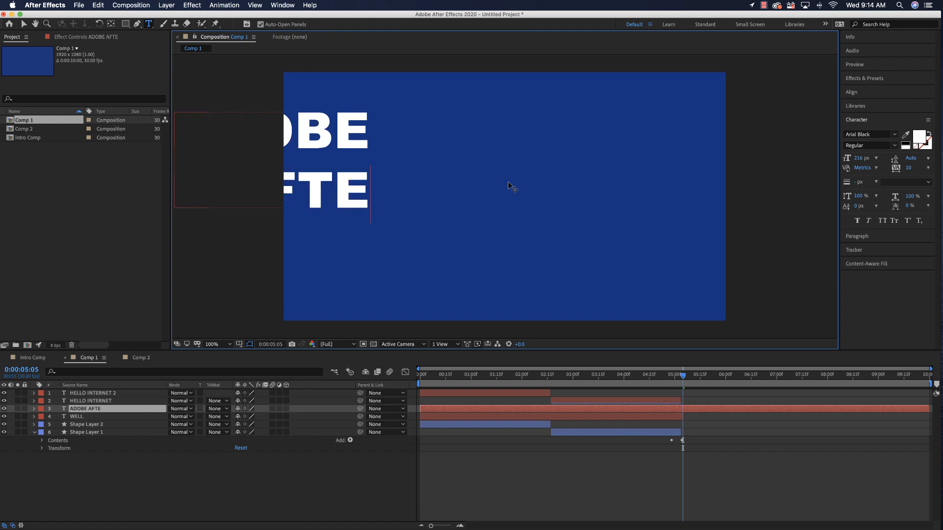
key("Return")
type("EFFECTS")
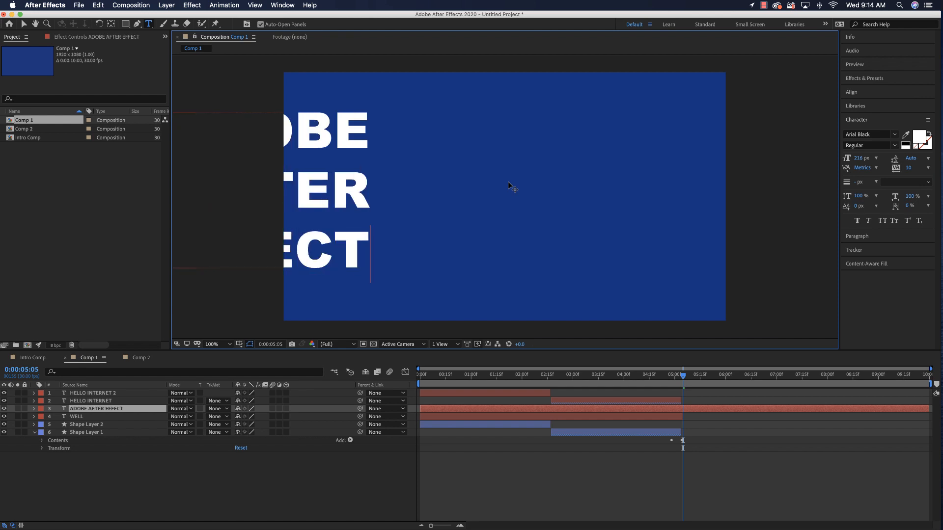
- Reduce the ADOBE AFTER EFFECTS text to 155 px and position it in the left half of the composition
left_click(24, 24)
left_click_drag(322, 159, 501, 163)
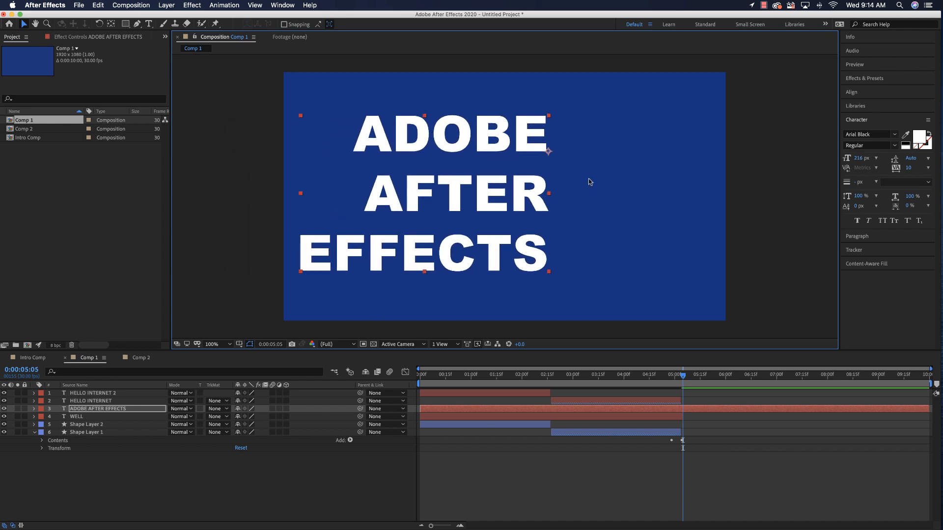
left_click(861, 159)
left_click_drag(861, 159, 833, 163)
left_click_drag(507, 190, 447, 204)
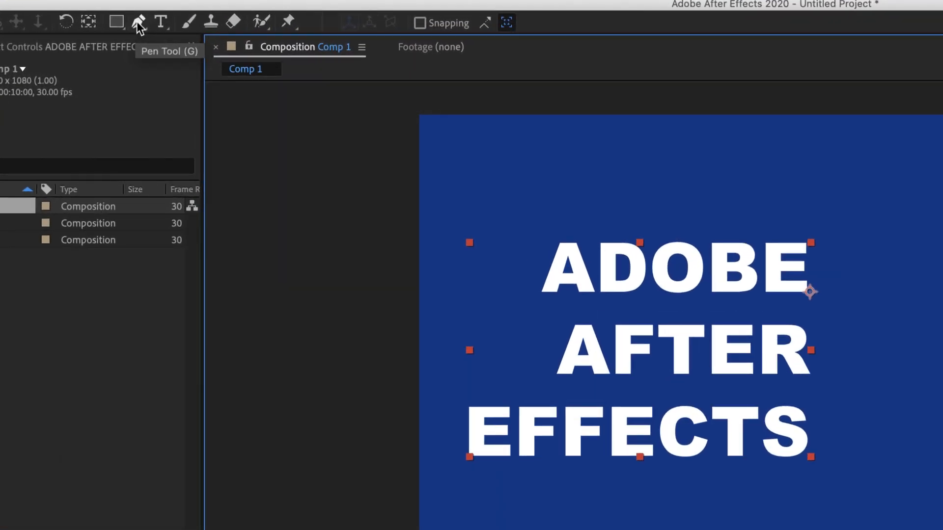
- Draw a straight vertical line with the Pen tool just right of the ADOBE AFTER EFFECTS text, matching the text's height
left_click(137, 22)
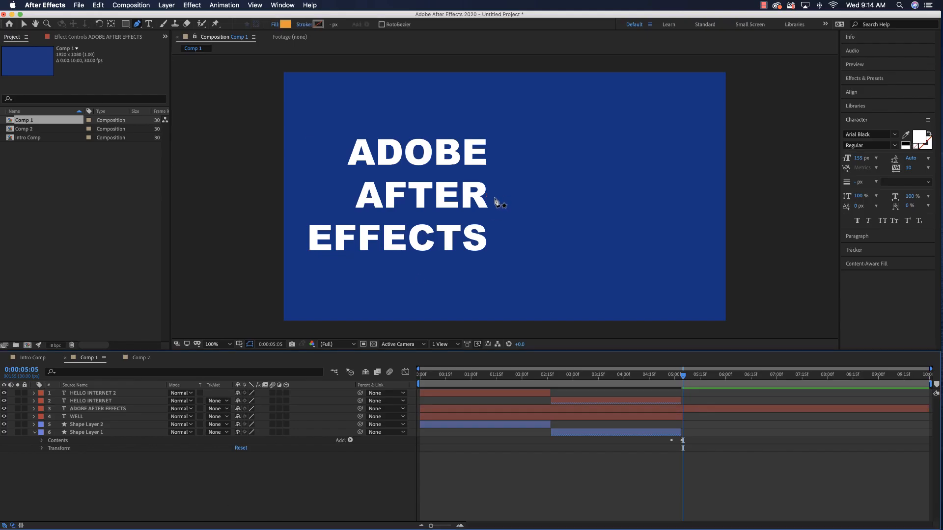
left_click(500, 140)
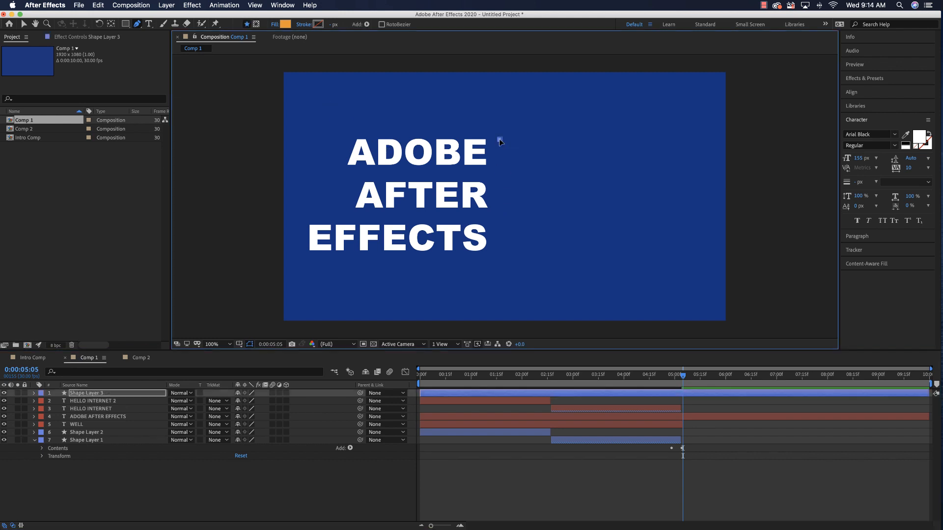
left_click(500, 251)
- Give the vertical line a Solid Color stroke and deselect it
left_click(305, 26)
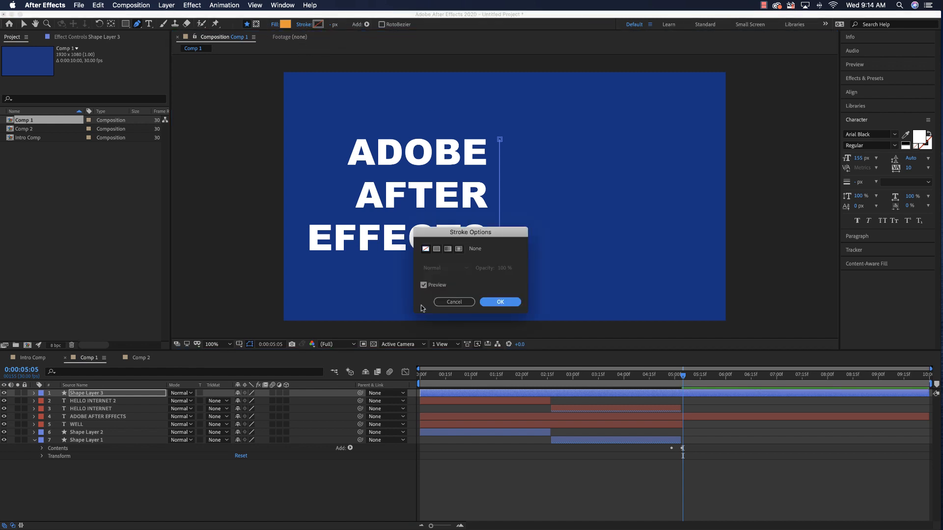
left_click(437, 250)
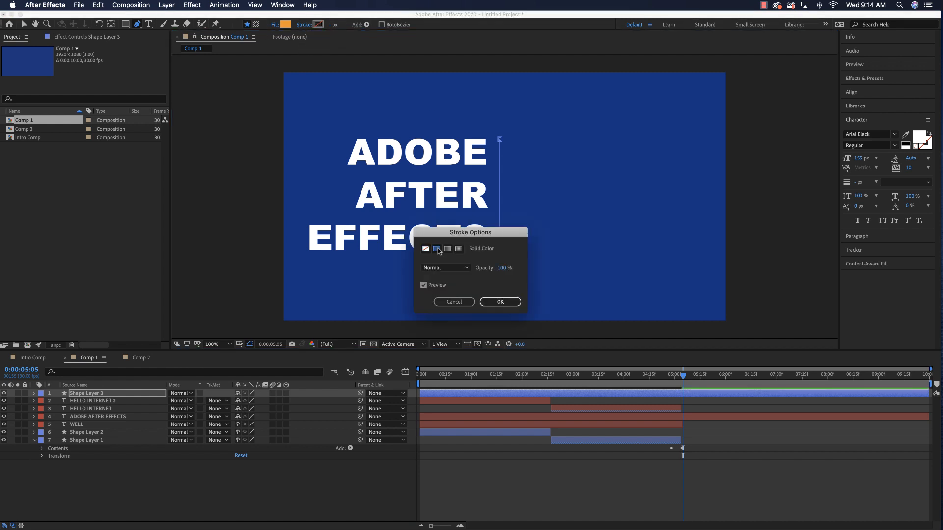
left_click(501, 302)
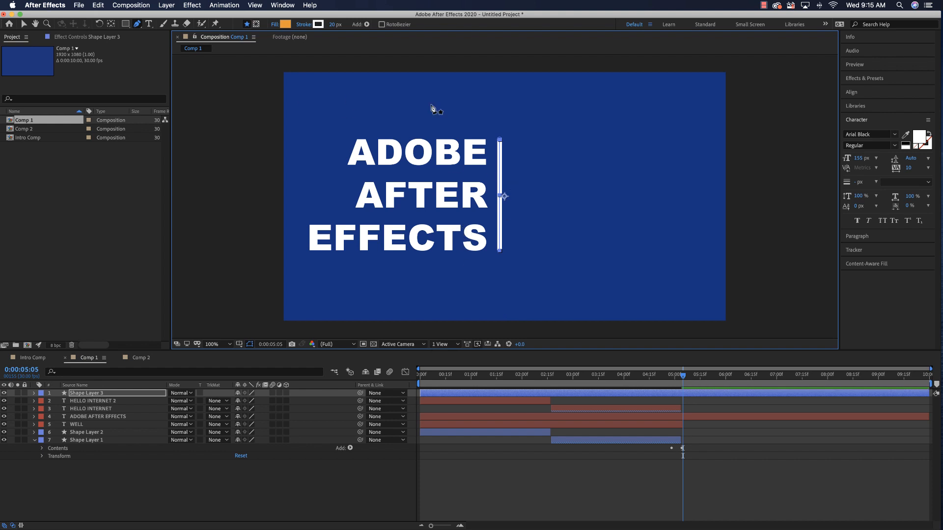
key("v")
left_click(517, 114)
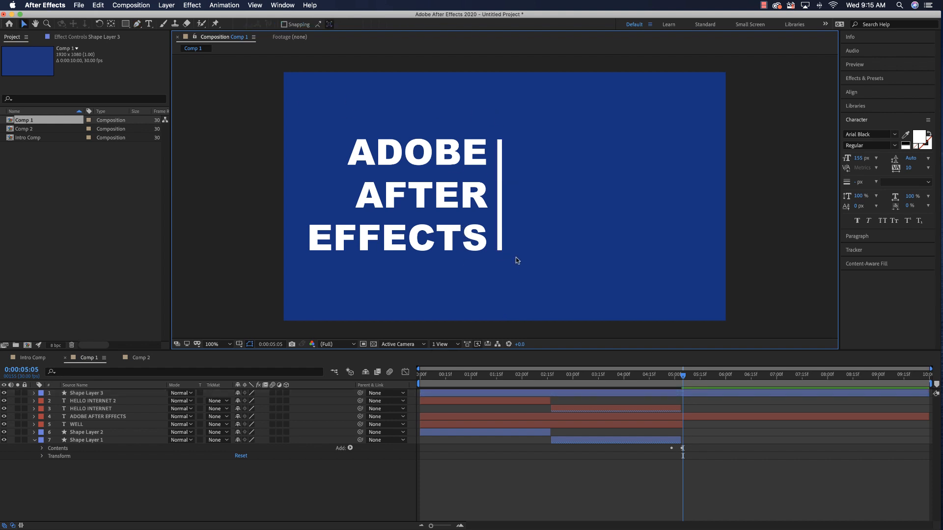
- Set the paragraph alignment to left and enable Auto-Open Panels for the Type tool, with the character settings shown
left_click(886, 238)
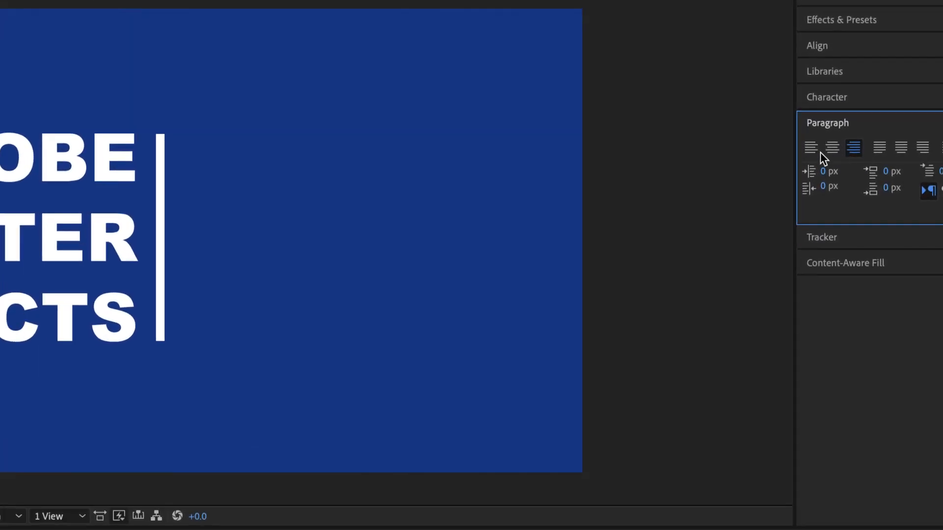
left_click(810, 148)
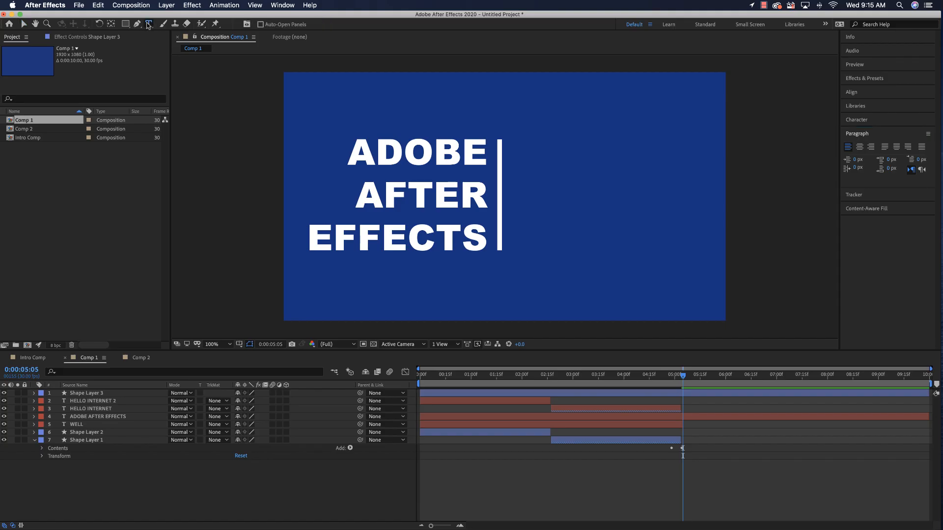
left_click(148, 23)
left_click(260, 24)
left_click(887, 122)
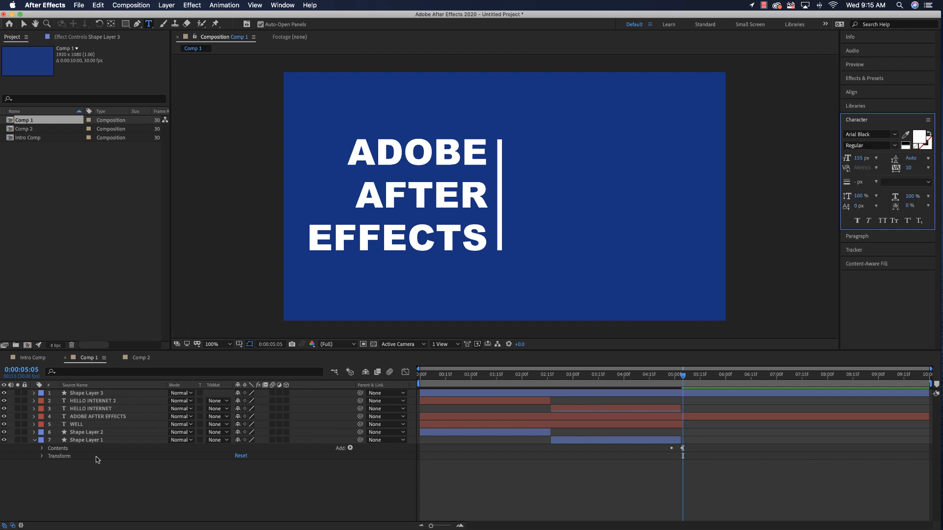
- Look up the orange hex code in the vertical line's Fill 1 color
left_click(86, 394)
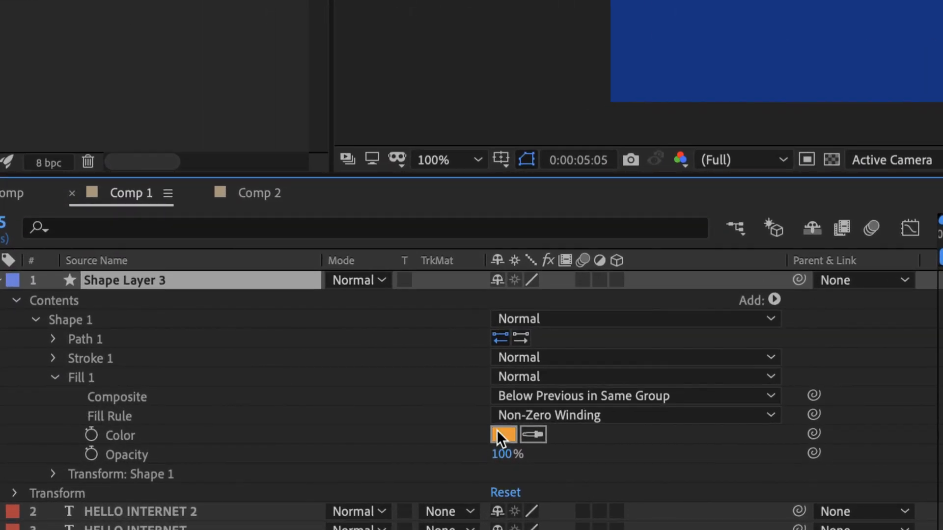
left_click(500, 433)
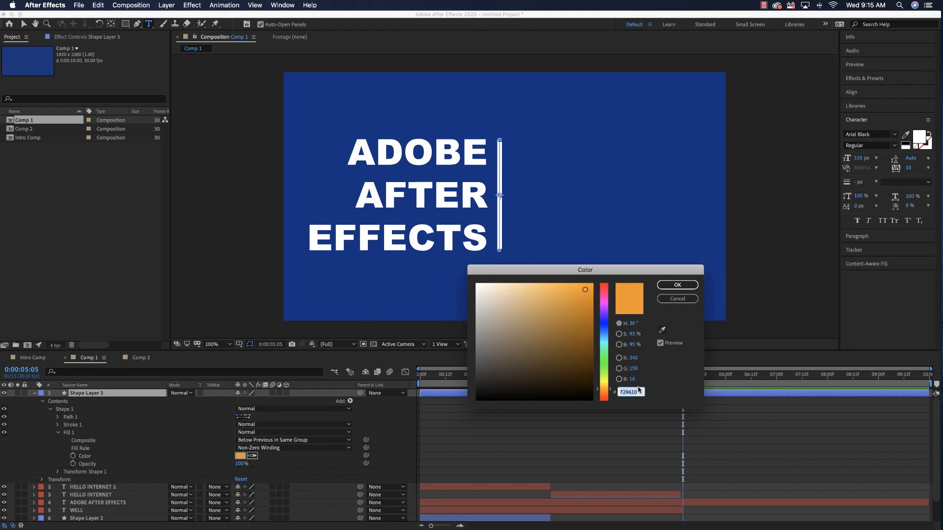
left_click(684, 289)
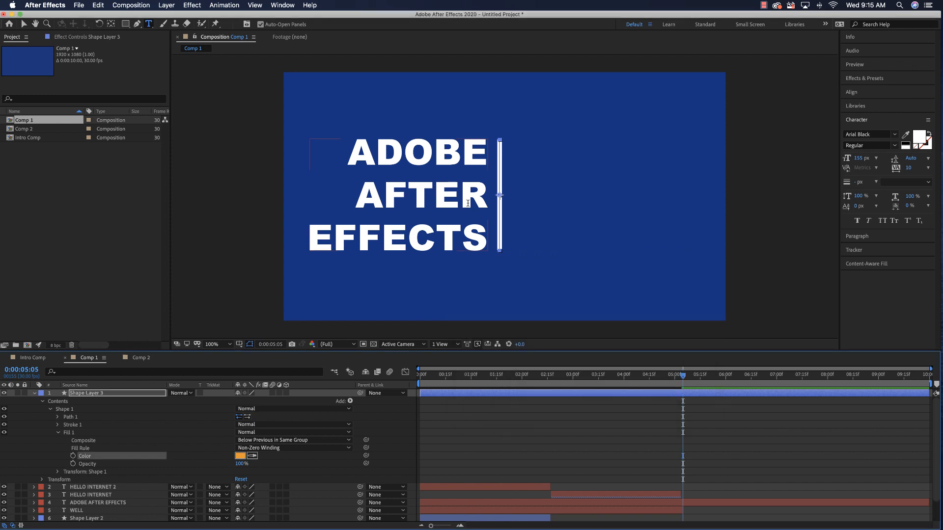
left_click(34, 393)
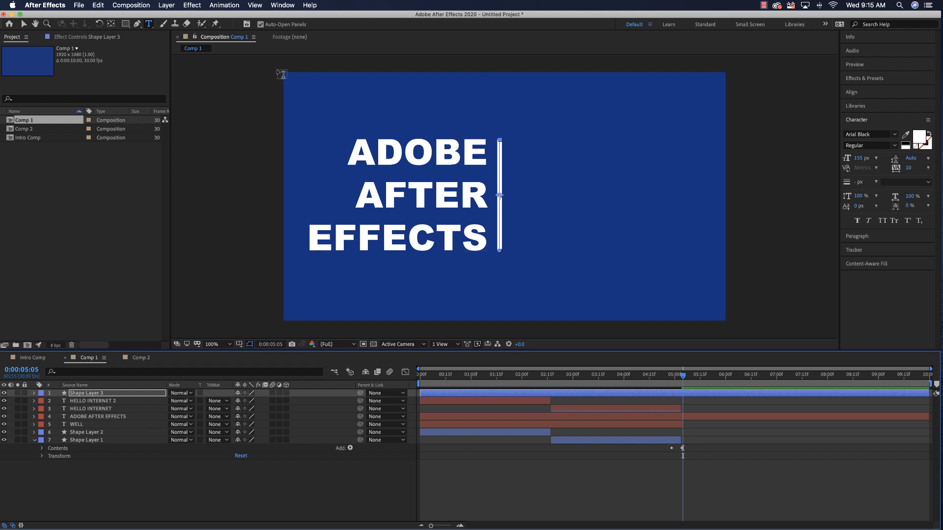
key("v")
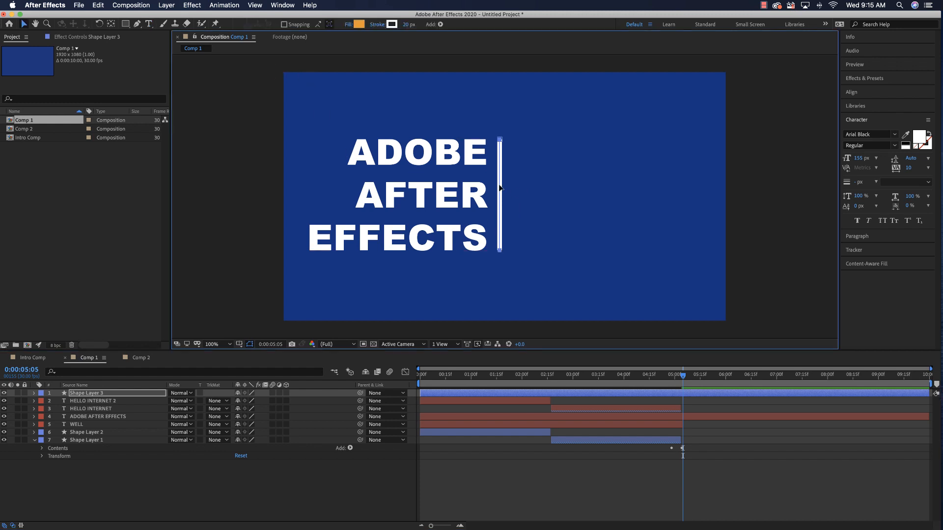
left_click(392, 24)
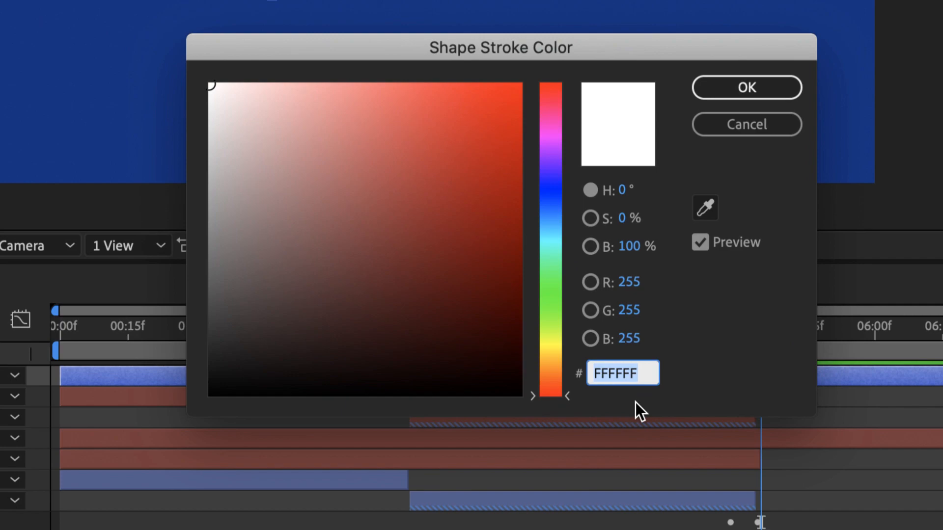
type("F29610")
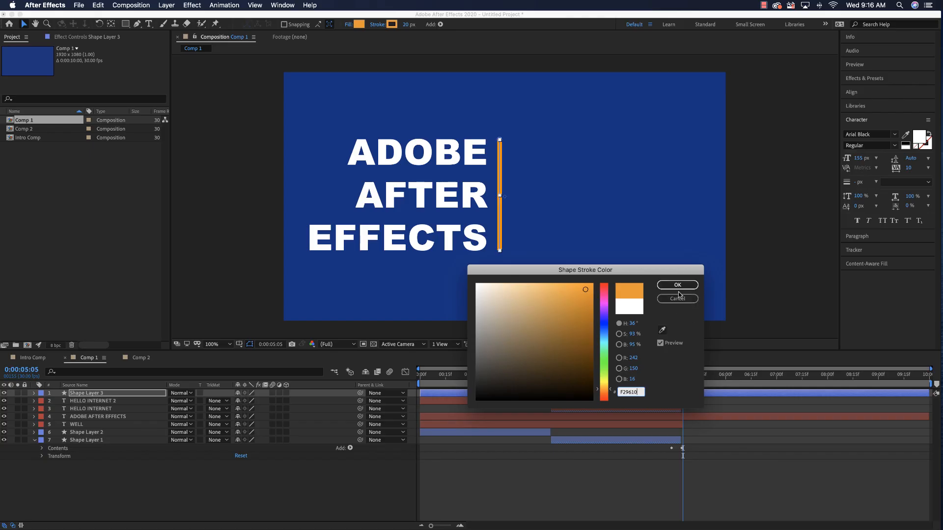
left_click(677, 299)
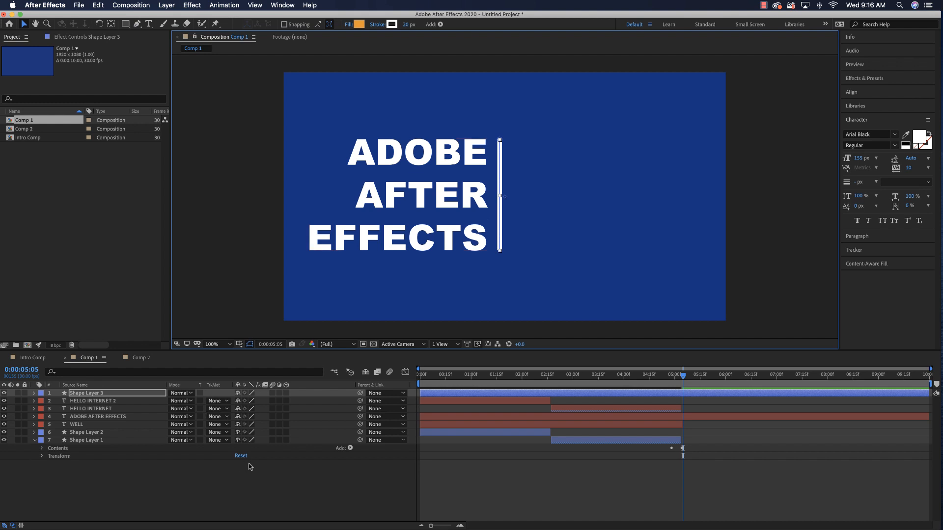
- Add a text layer right of the vertical line reading REVERSE, PARENT and CHILD on three lines
left_click(269, 480)
key("super+t")
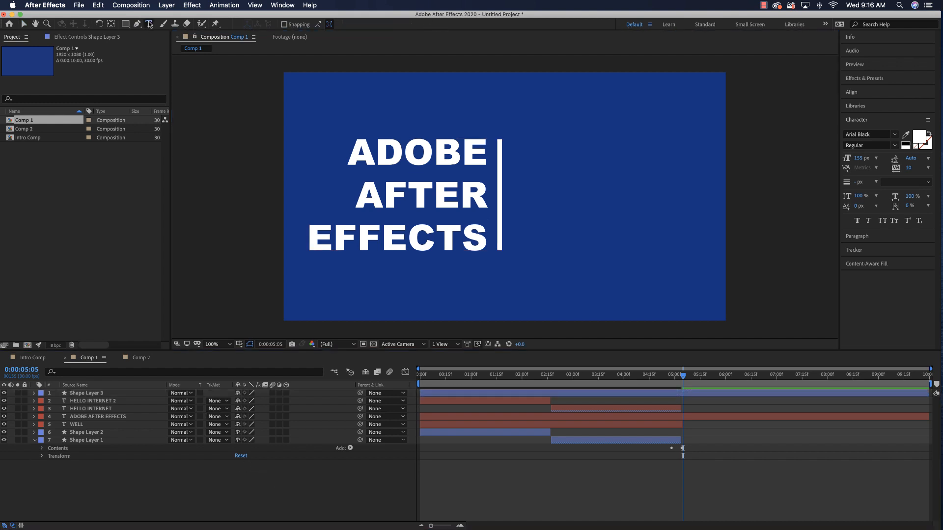
left_click(511, 156)
type("REVERSE")
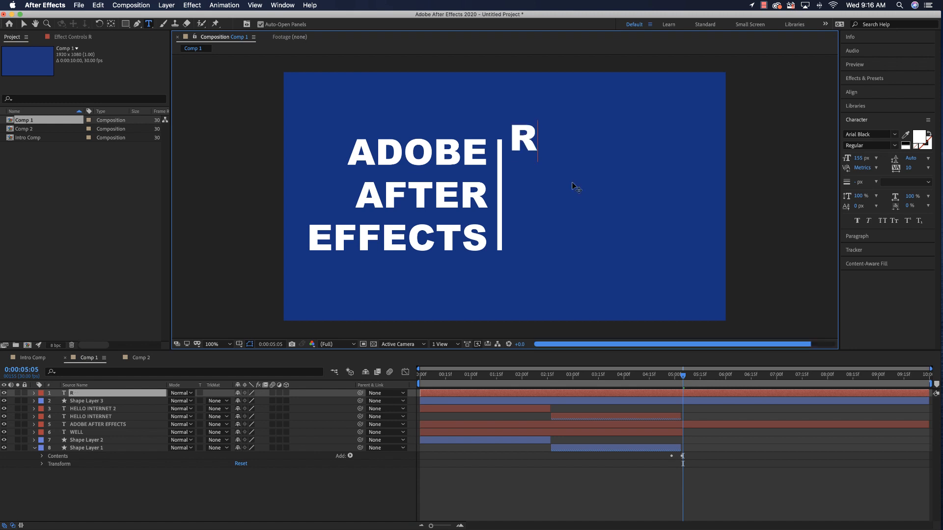
key("Return")
type("PARENT")
key("Return")
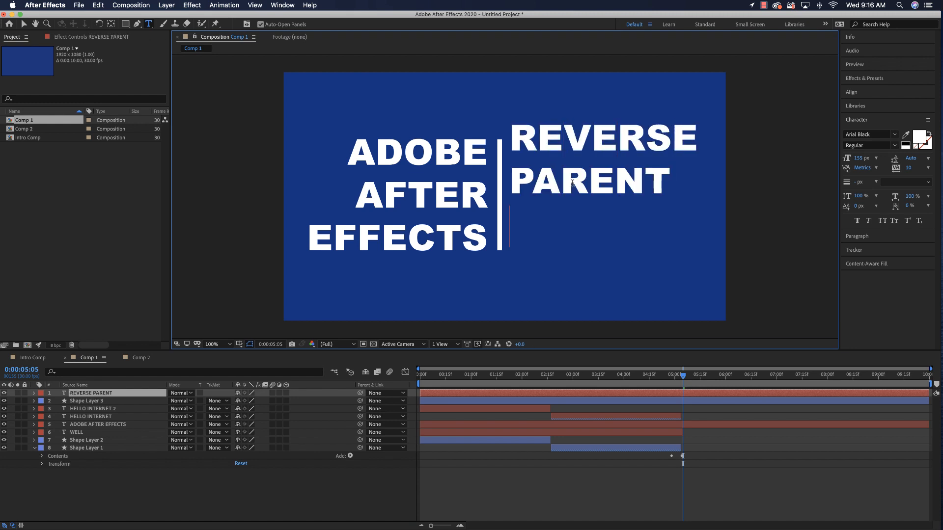
type("CHILD")
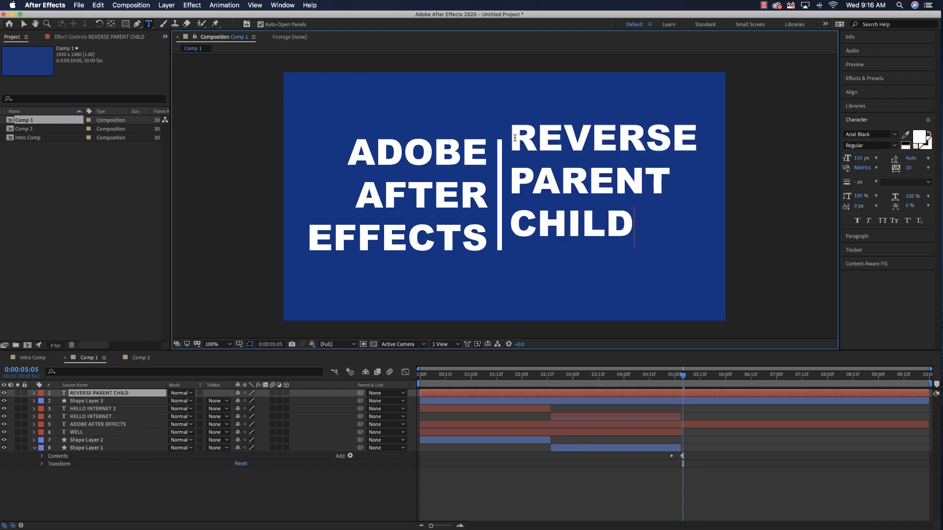
- Set the fill color of the whole REVERSE PARENT CHILD text to F29610
left_click_drag(514, 138, 648, 237)
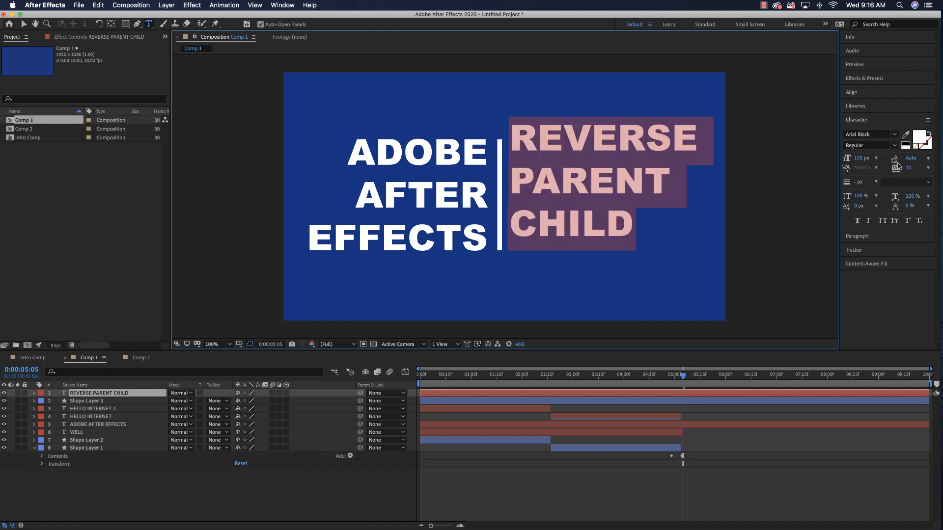
left_click(918, 140)
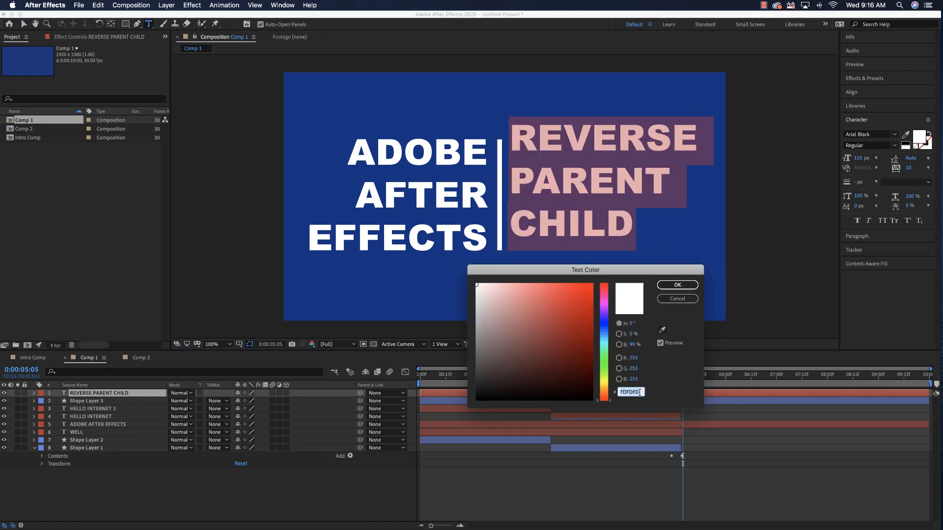
type("F29610")
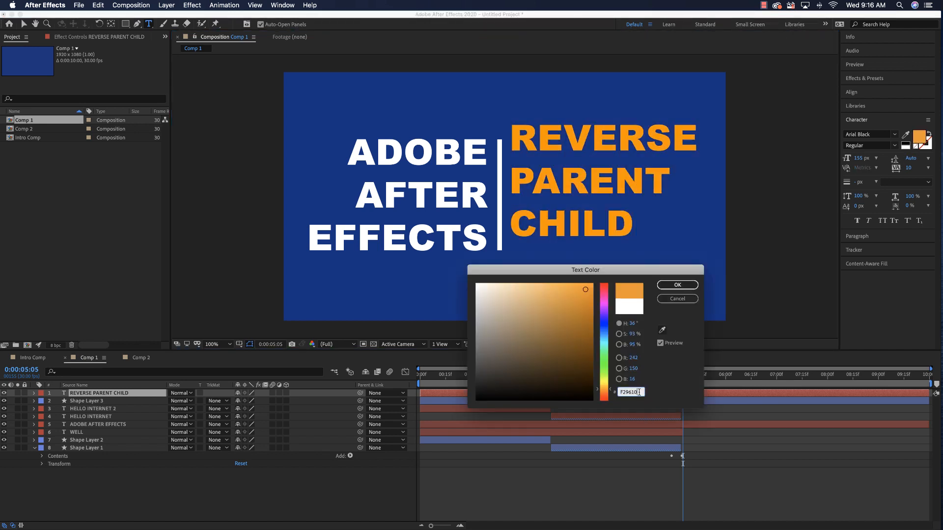
left_click(677, 285)
key("Escape")
- Lower REVERSE PARENT CHILD level with the white title, and shift both texts and the line slightly right together
key("v")
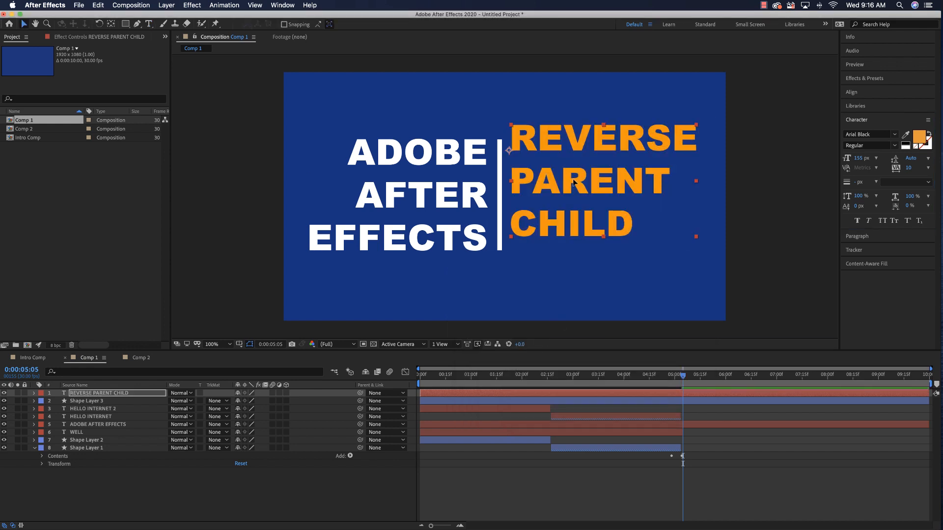
left_click_drag(574, 183, 573, 197)
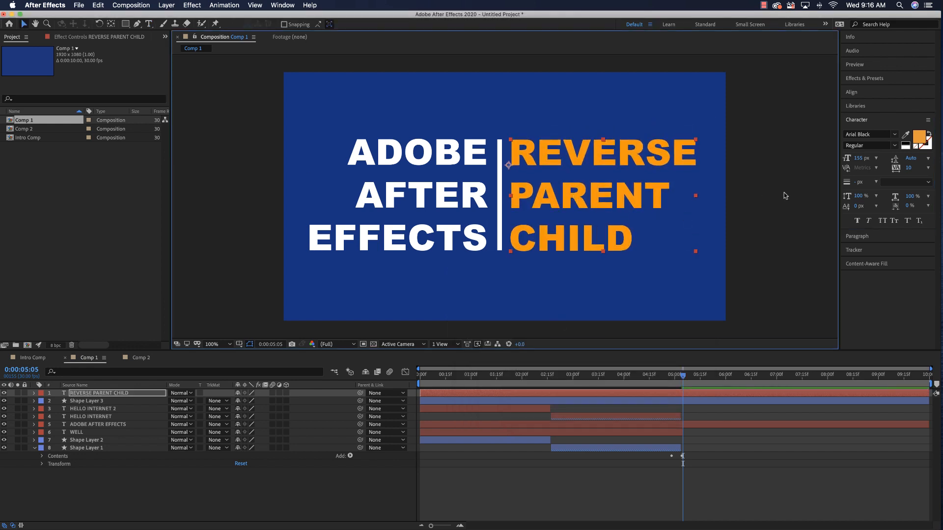
left_click(483, 160)
left_click(499, 159, "shift")
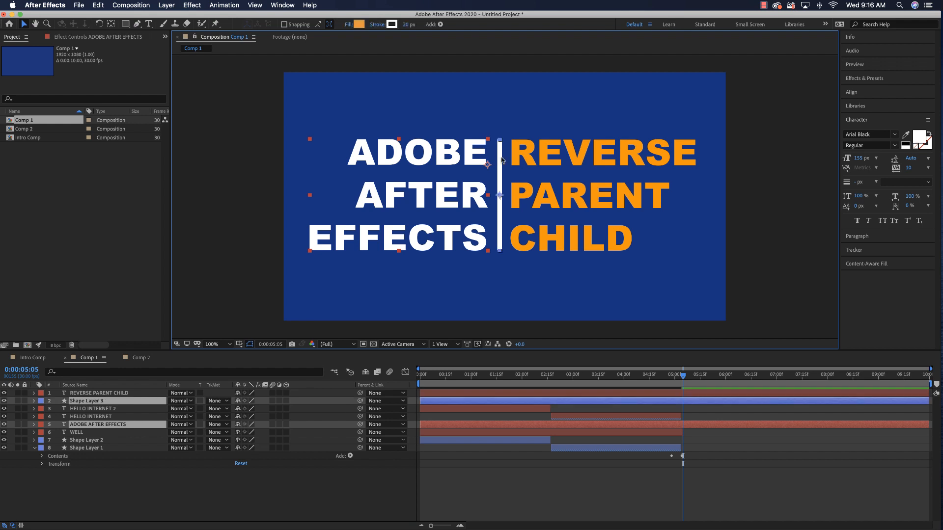
left_click(524, 159, "shift")
left_click_drag(525, 159, 528, 158)
left_click(779, 207)
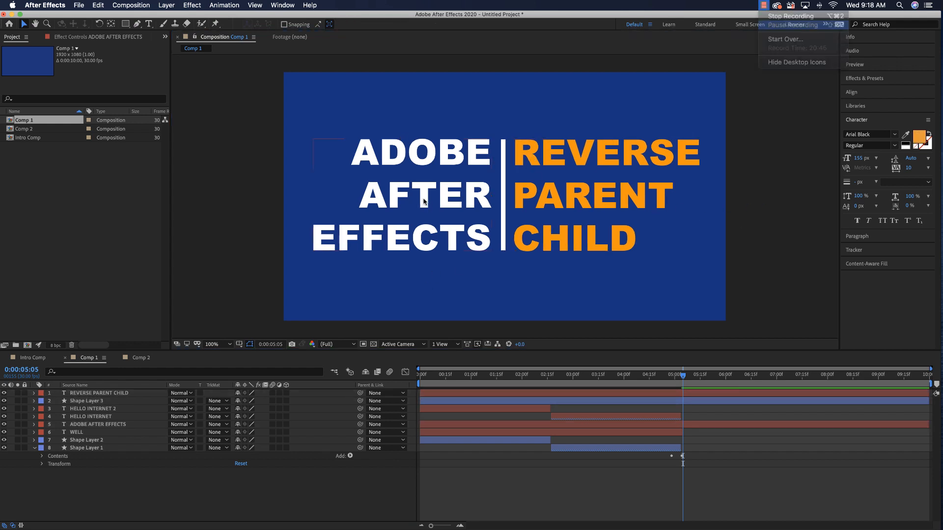
- Draw a rectangular mask tightly around the text on the ADOBE AFTER EFFECTS layer
left_click(425, 201)
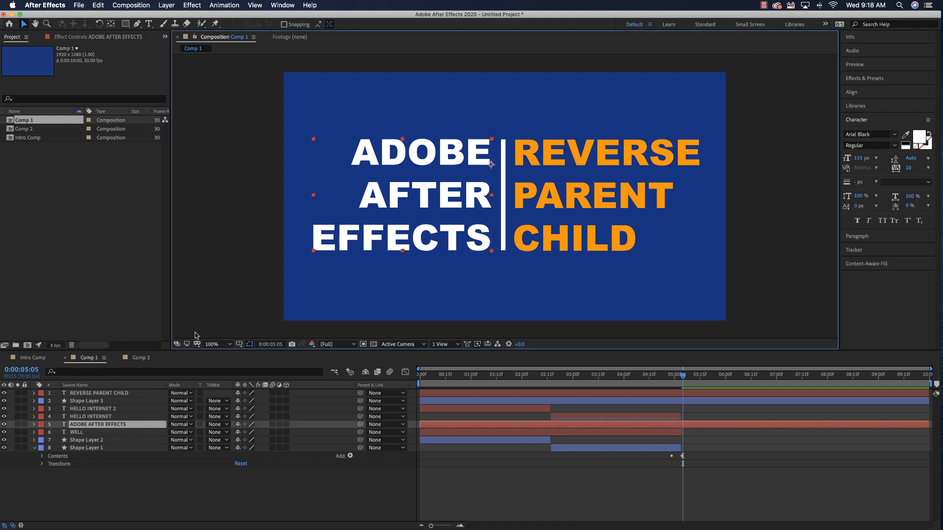
left_click(125, 24)
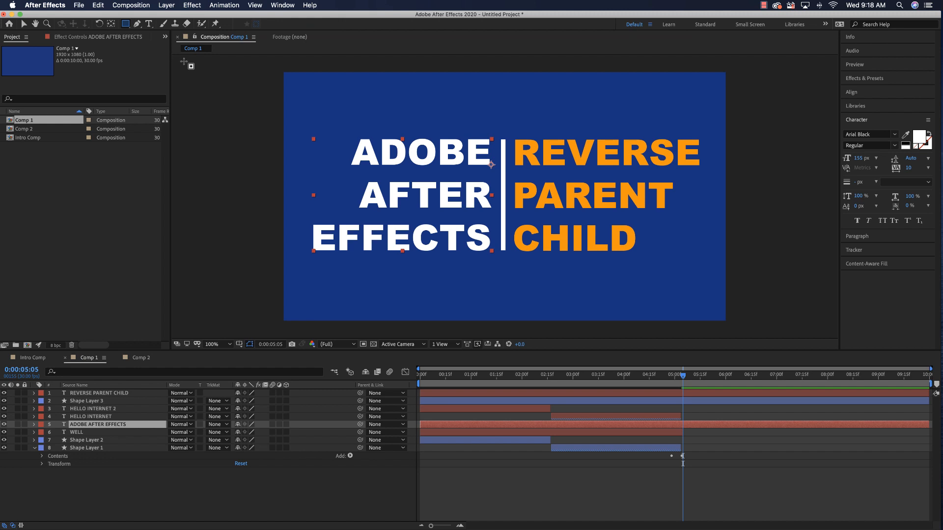
left_click_drag(312, 138, 494, 253)
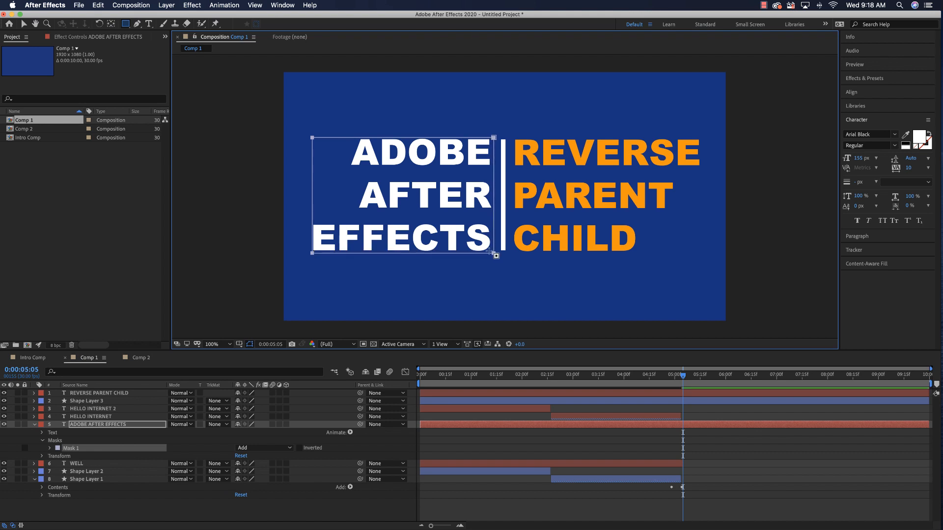
- Add a Mask Path keyframe for Mask 1 of the ADOBE AFTER EFFECTS layer at 0:00:08:00
left_click_drag(682, 378, 828, 378)
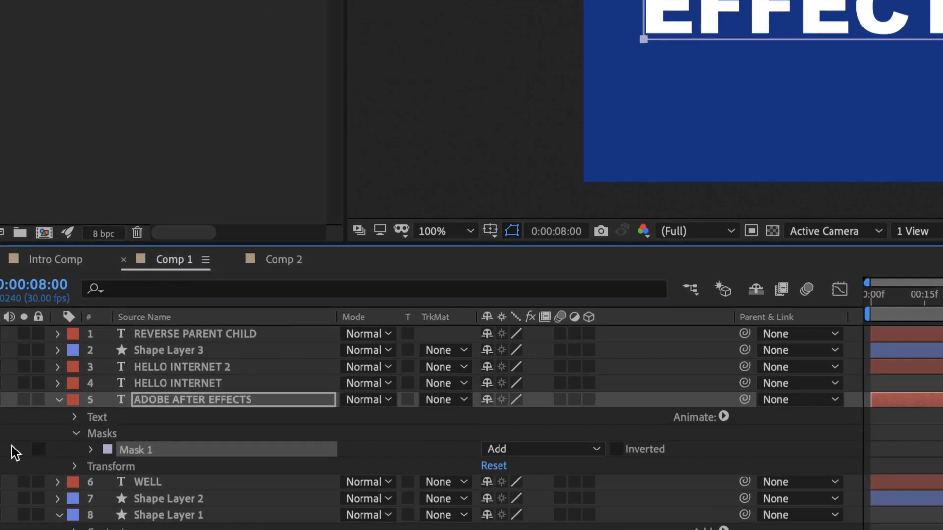
left_click(92, 450)
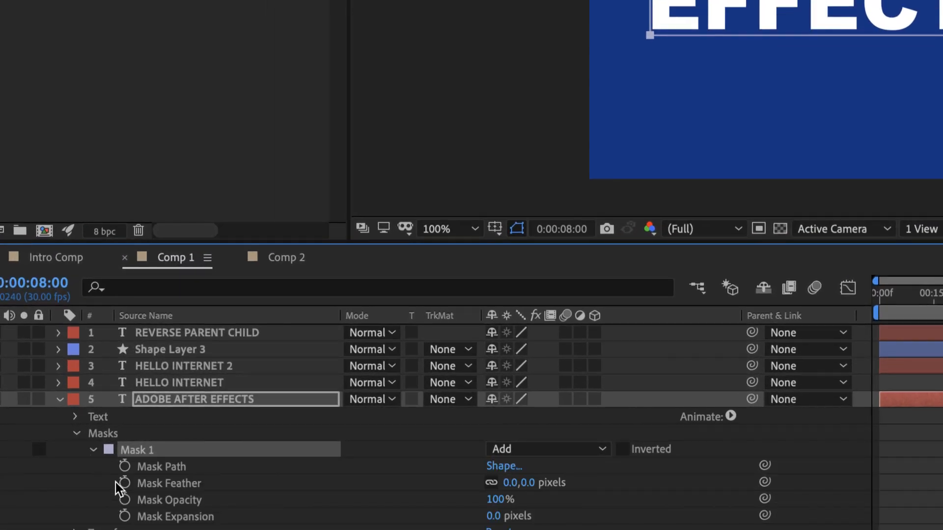
scroll(219, 476, "down", 1)
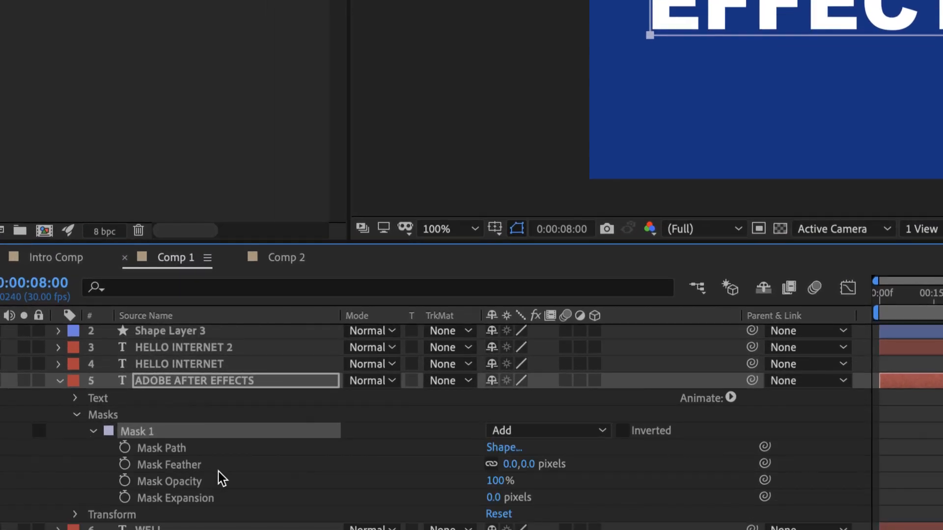
left_click(125, 449)
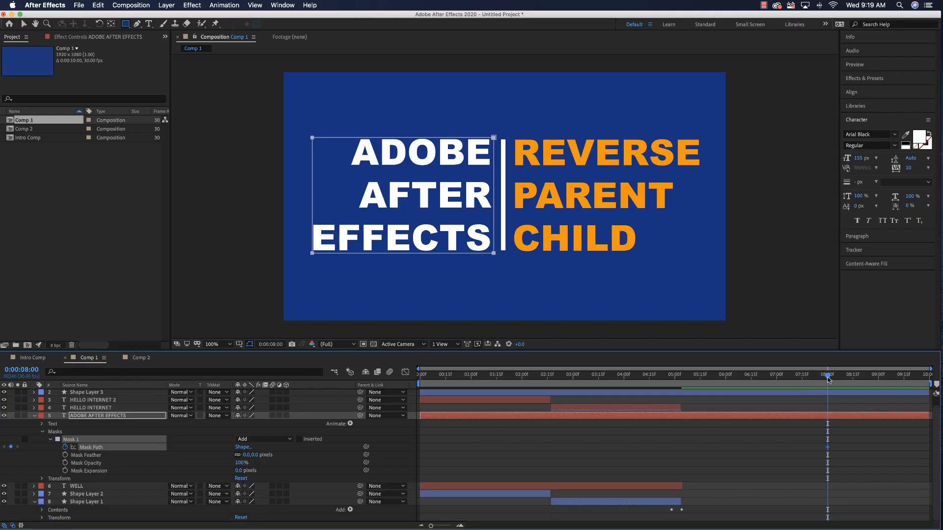
- Trim the start of the ADOBE AFTER EFFECTS layer to 0:00:05:04
left_click_drag(828, 379, 685, 398)
left_click(681, 390)
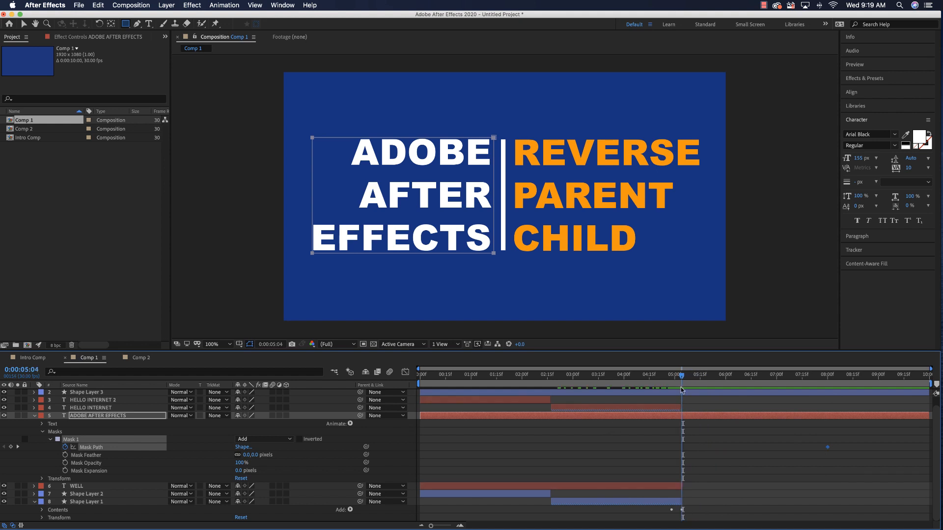
mouse_move(683, 383)
left_mouse_down()
mouse_move(626, 385)
mouse_move(683, 385)
left_mouse_up()
key("alt+bracketleft")
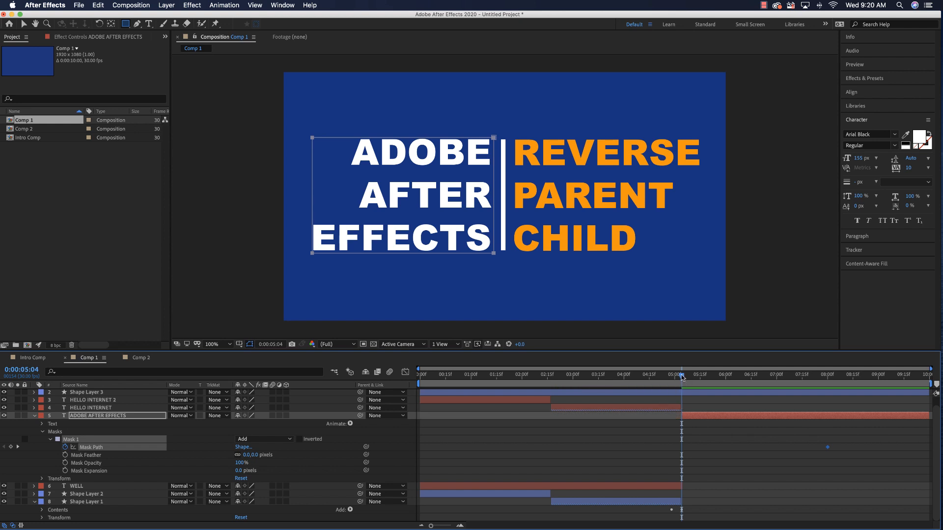
- Trim the starts of the vertical line layer and the REVERSE PARENT CHILD layer to 0:00:05:04
mouse_move(682, 378)
left_mouse_down()
mouse_move(656, 382)
mouse_move(684, 384)
left_mouse_up()
key("v")
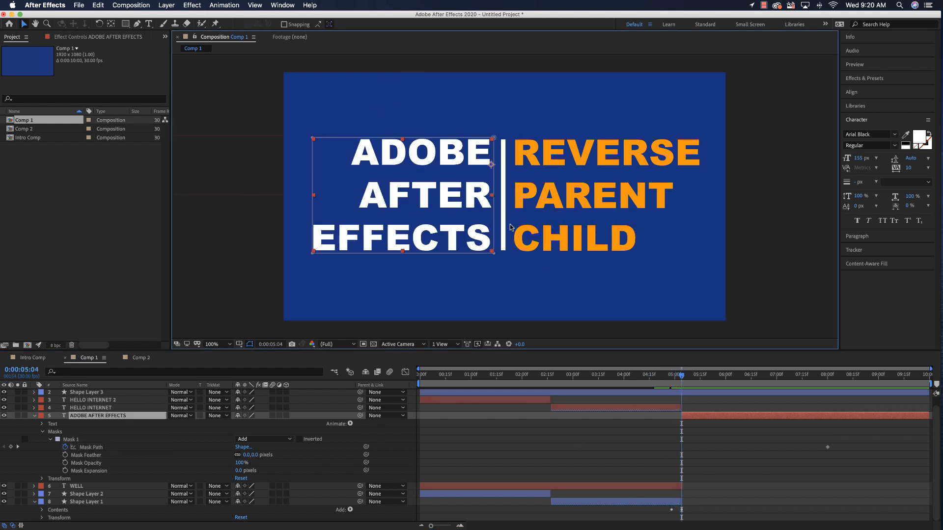
left_click(503, 230)
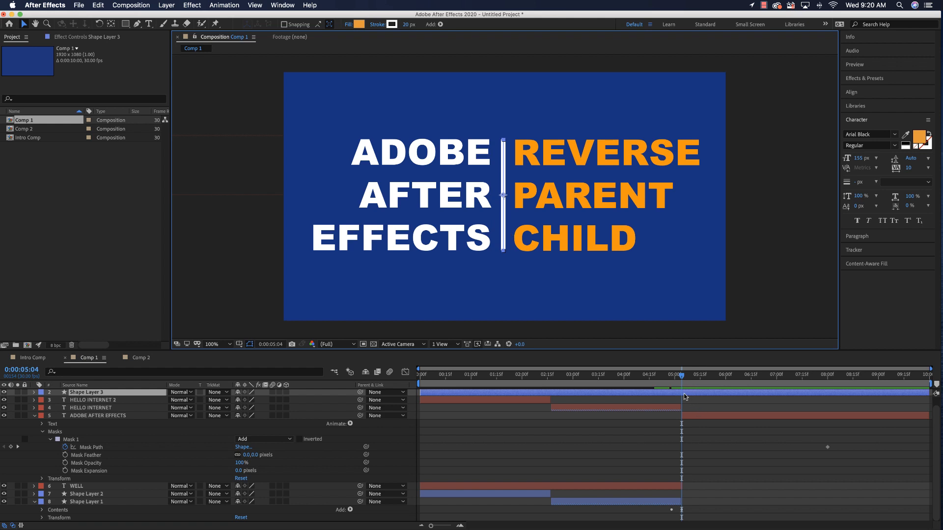
key("alt+bracketleft")
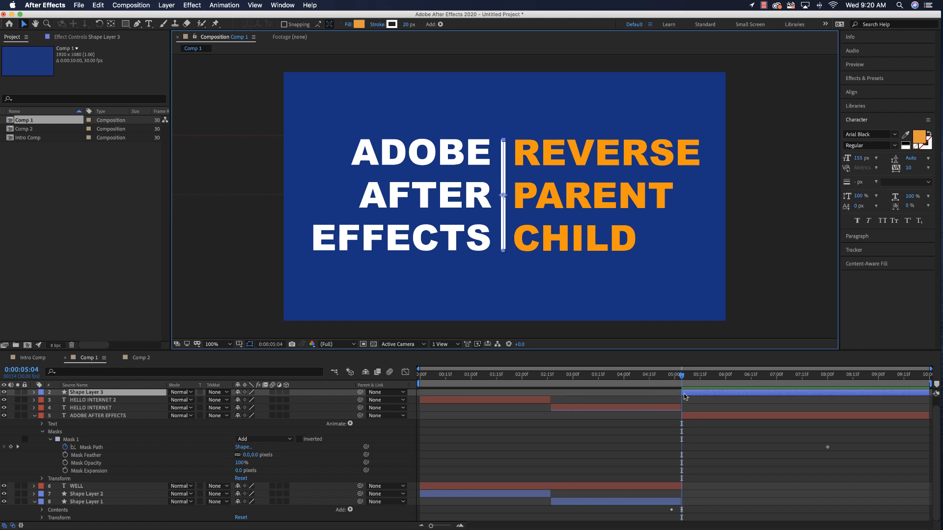
left_click(585, 206)
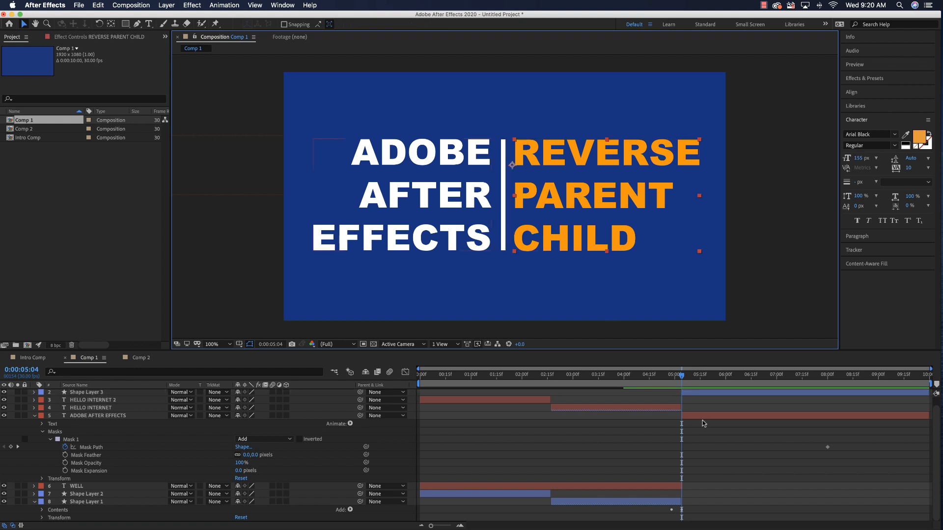
left_click_drag(684, 379, 623, 381)
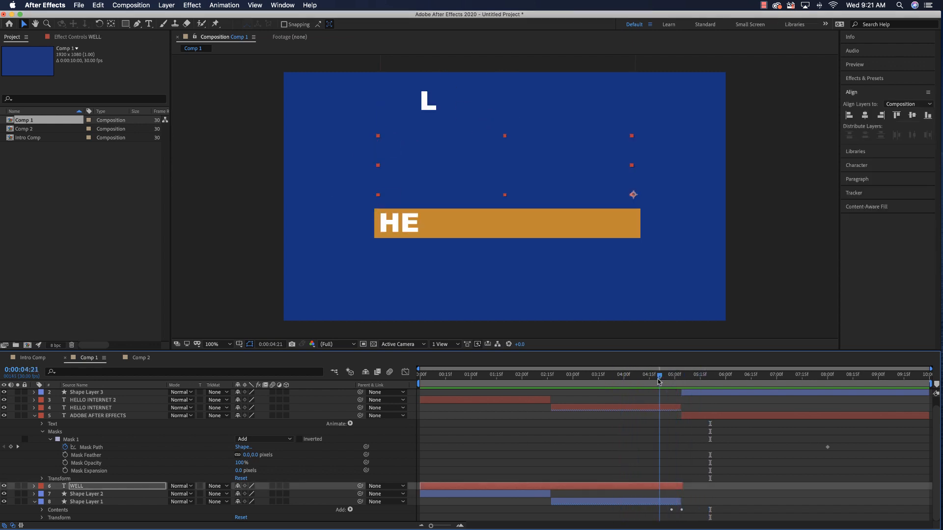
left_click_drag(658, 381, 682, 388)
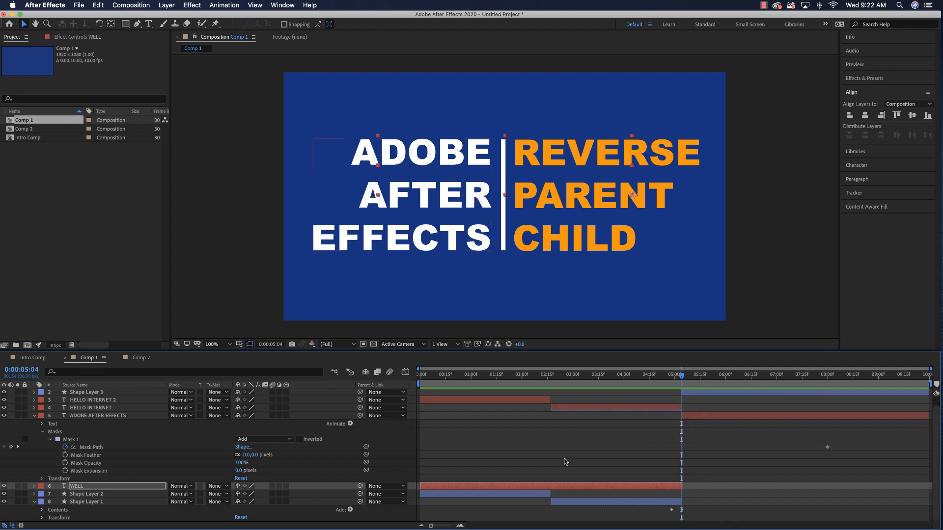
- At 0:00:05:04, move the ADOBE AFTER EFFECTS mask straight down until it sits just below the text
left_click(258, 286)
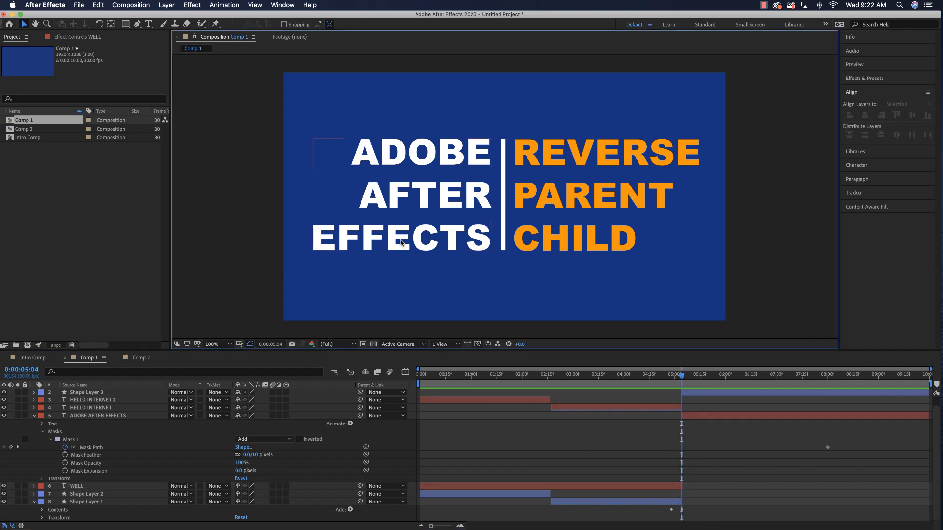
left_click(401, 243)
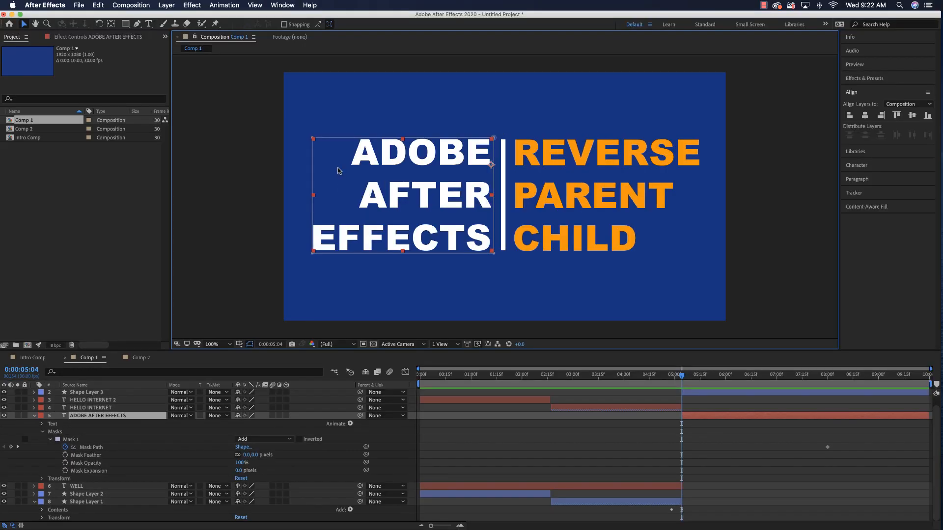
left_click_drag(332, 139, 331, 259)
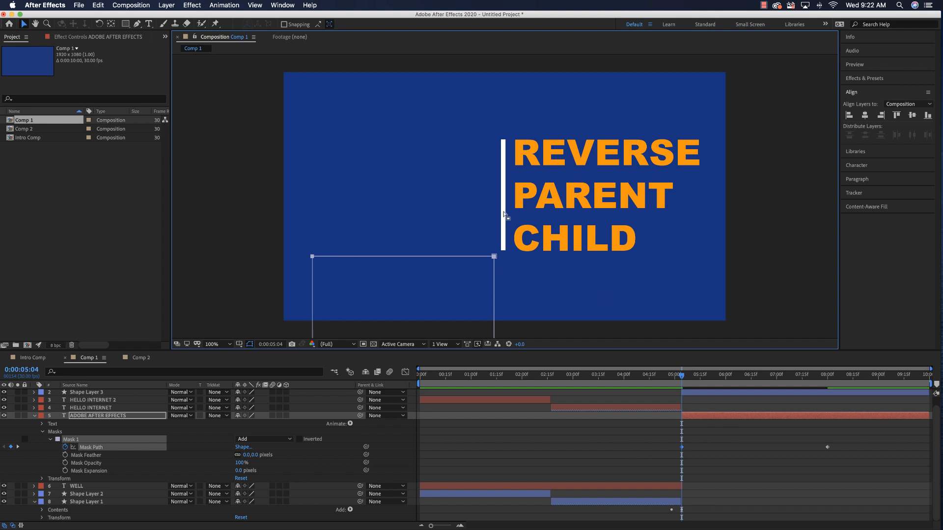
- At 0:00:08:00, draw a narrow rectangular mask around the white vertical line on Shape Layer 3
left_click_drag(683, 377, 829, 393)
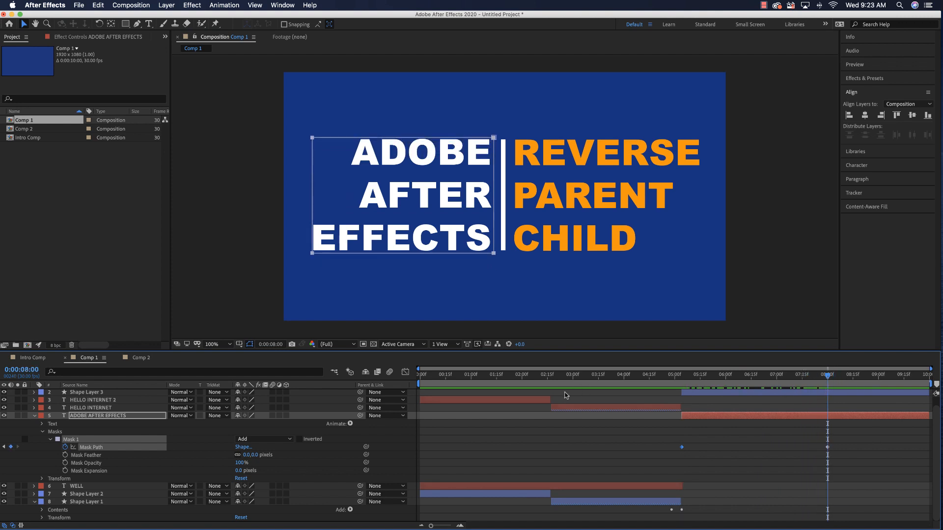
left_click(504, 188)
left_click(504, 188)
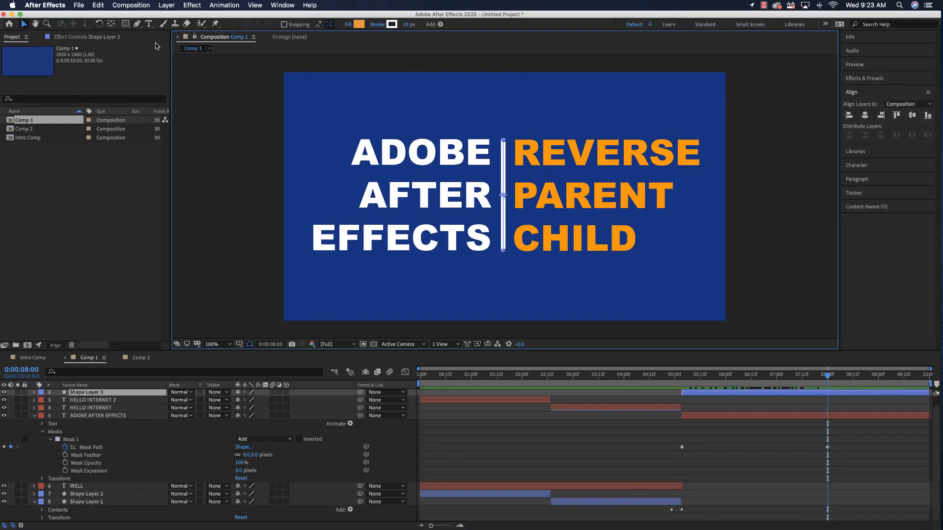
key("q")
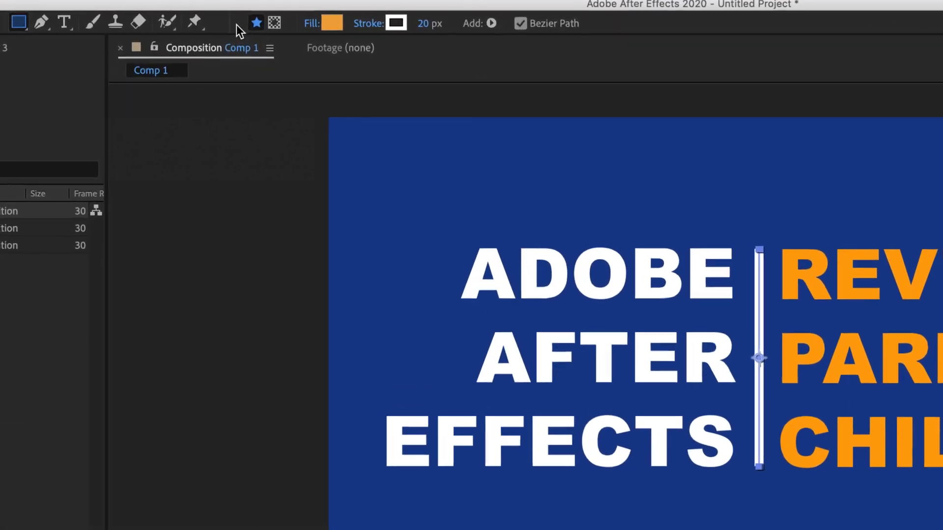
left_click(275, 23)
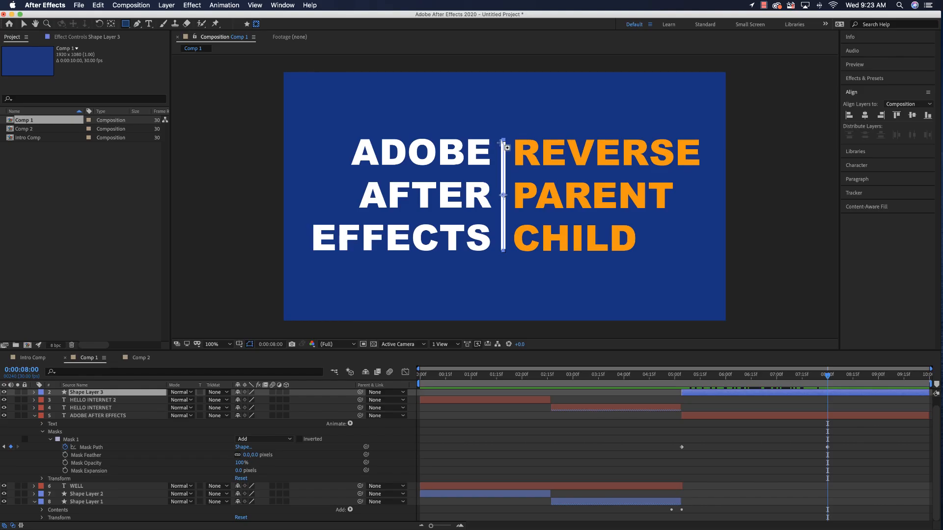
left_click_drag(498, 136, 508, 253)
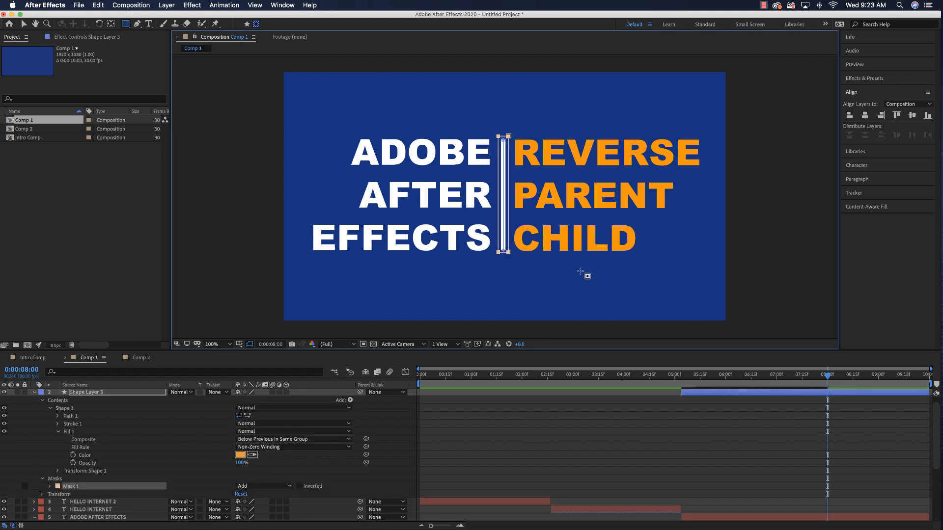
- Add a Mask Path keyframe for Mask 1 of Shape Layer 3 at 0:00:08:00
mouse_move(819, 384)
left_mouse_down()
mouse_move(685, 383)
mouse_move(827, 372)
left_mouse_up()
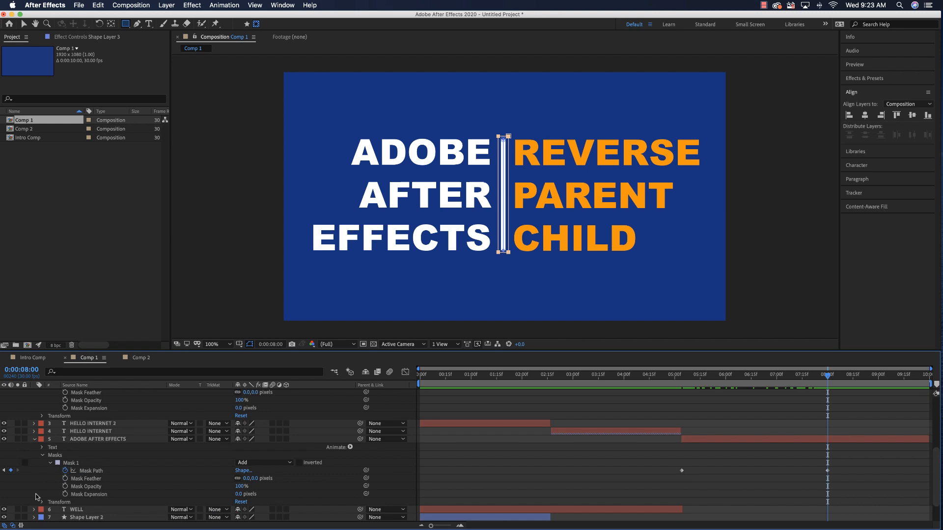
scroll(36, 497, "down", 3)
scroll(37, 497, "up", 5)
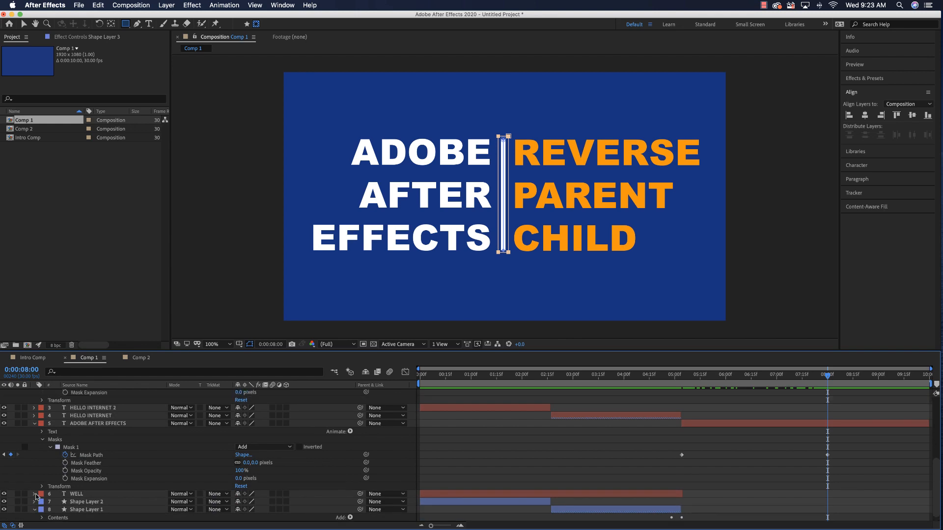
scroll(36, 497, "up", 1)
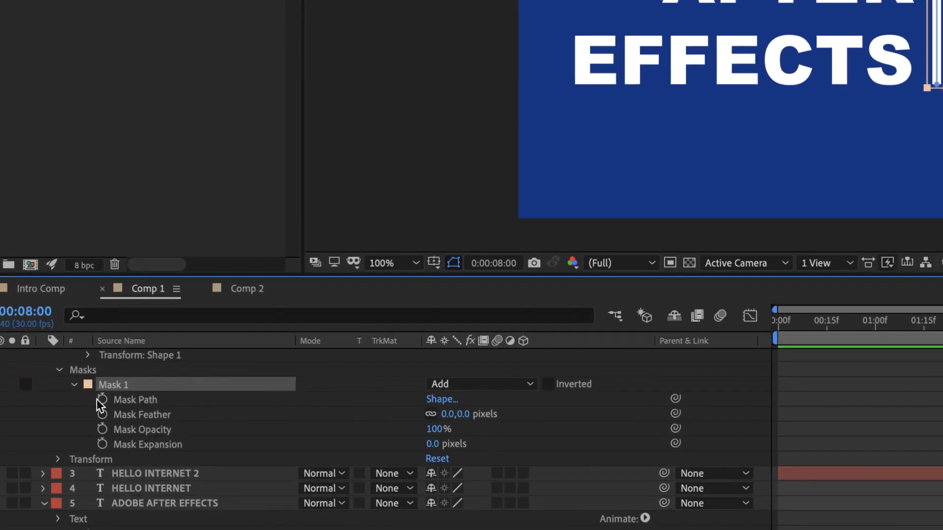
left_click(65, 416)
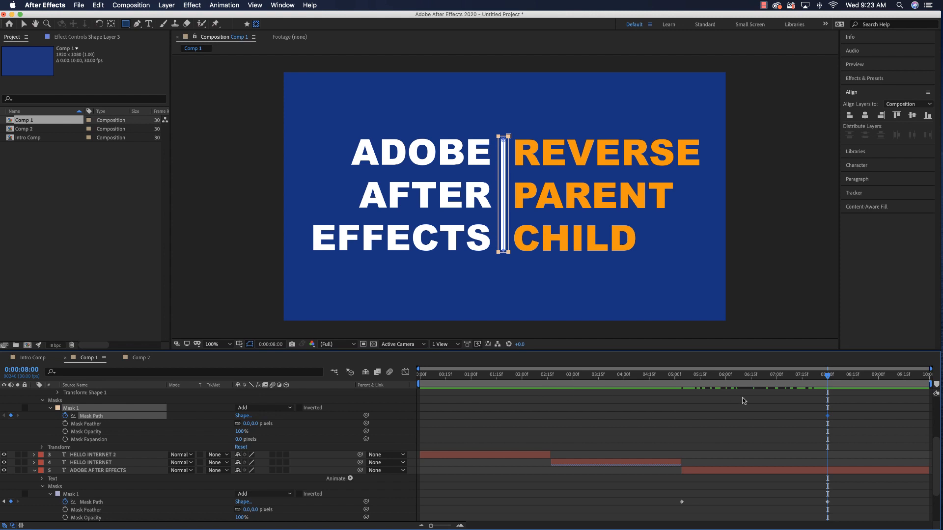
- At 0:00:05:04, move the vertical line's mask up until it sits just above the line, and preview the reveal
left_click_drag(744, 401, 681, 400)
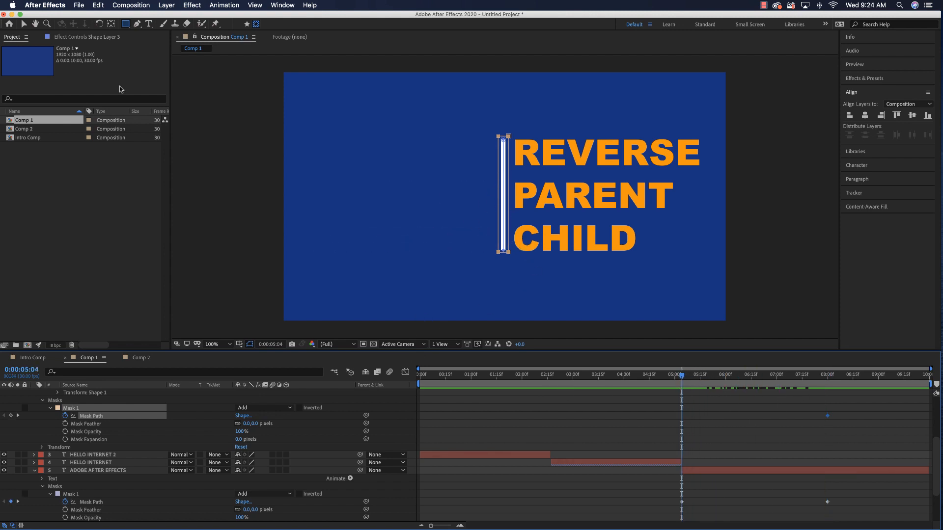
left_click(24, 25)
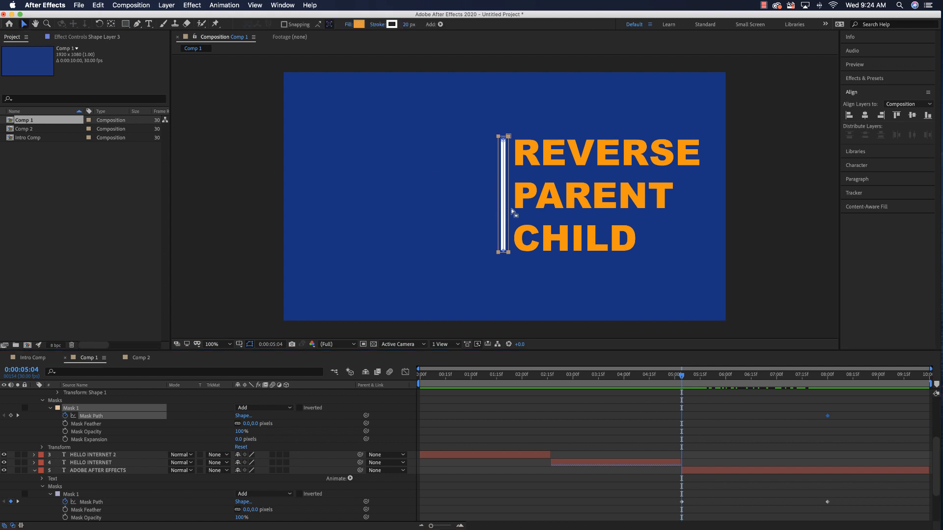
left_click_drag(508, 251, 512, 138)
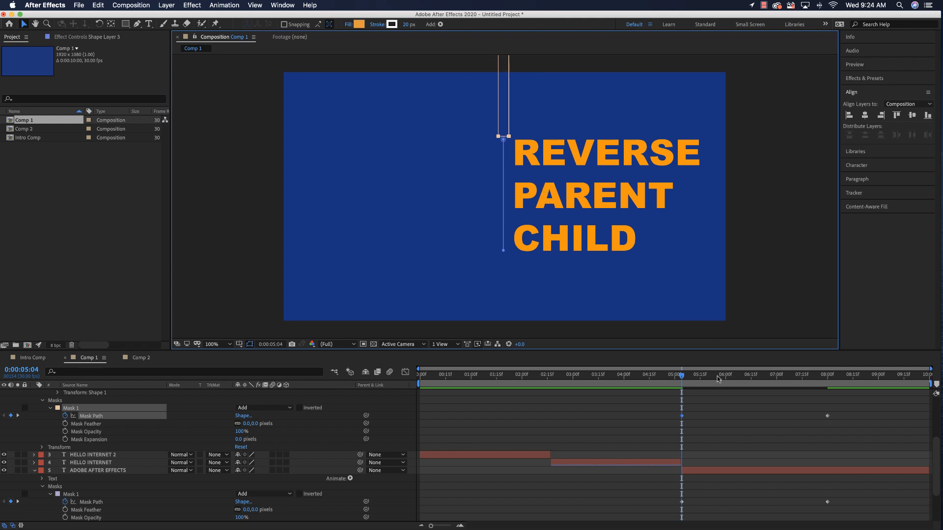
key("space")
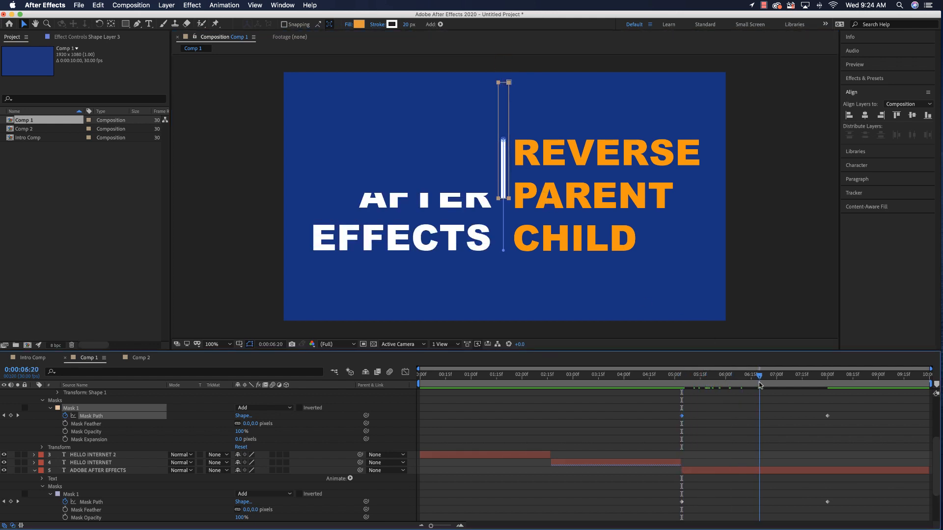
key("space")
- Draw a rectangular mask around the REVERSE PARENT CHILD text and add its Mask Path keyframe at 0:00:08:00
left_click(579, 201)
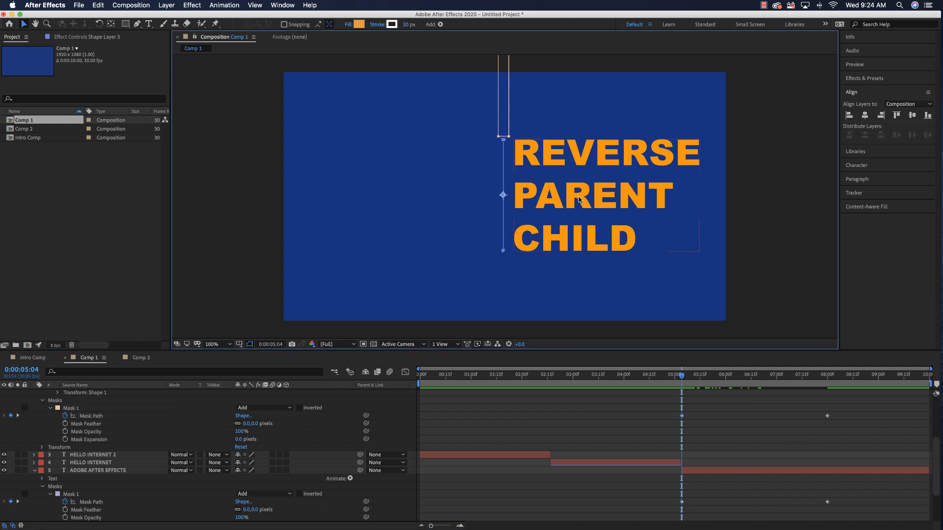
left_click(581, 200)
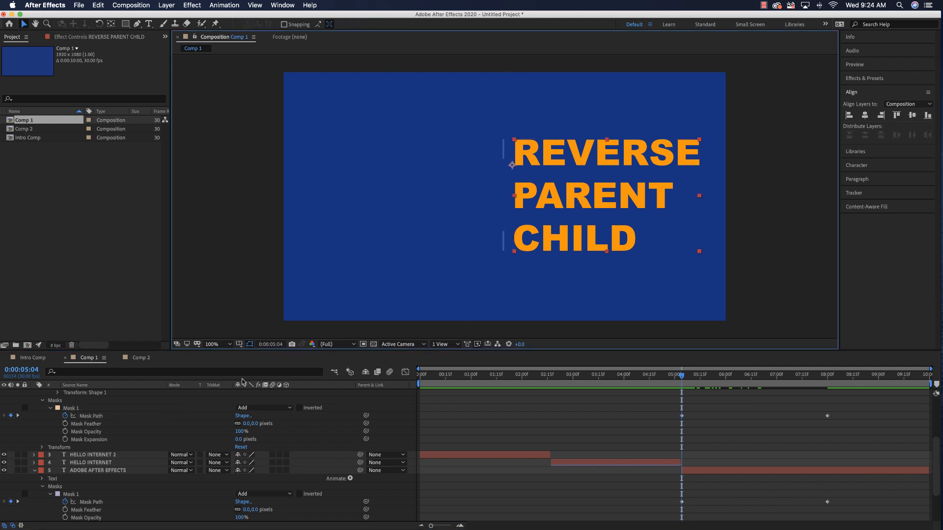
left_click(126, 25)
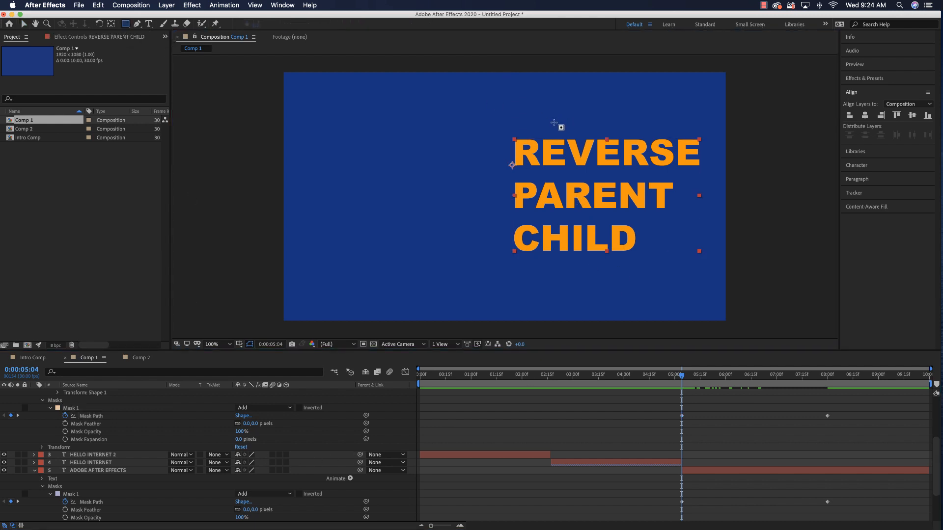
left_click_drag(512, 138, 701, 254)
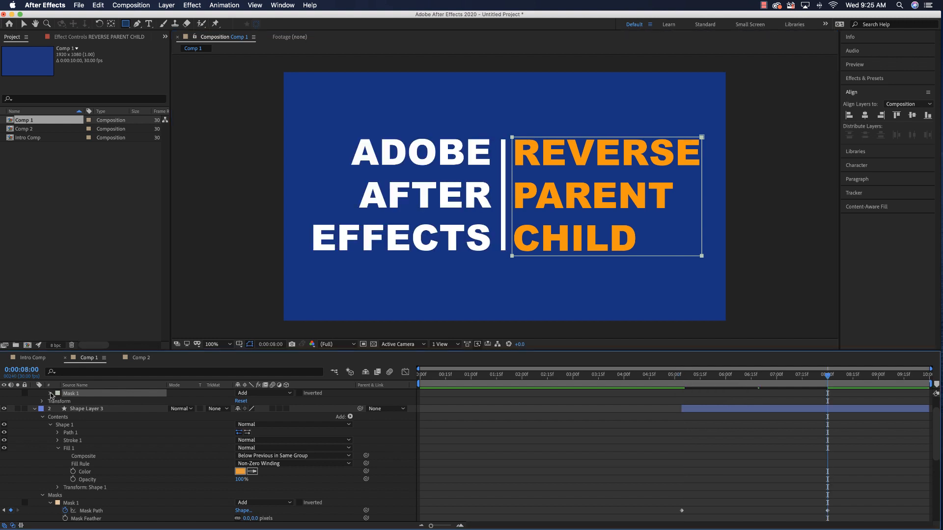
left_click(50, 394)
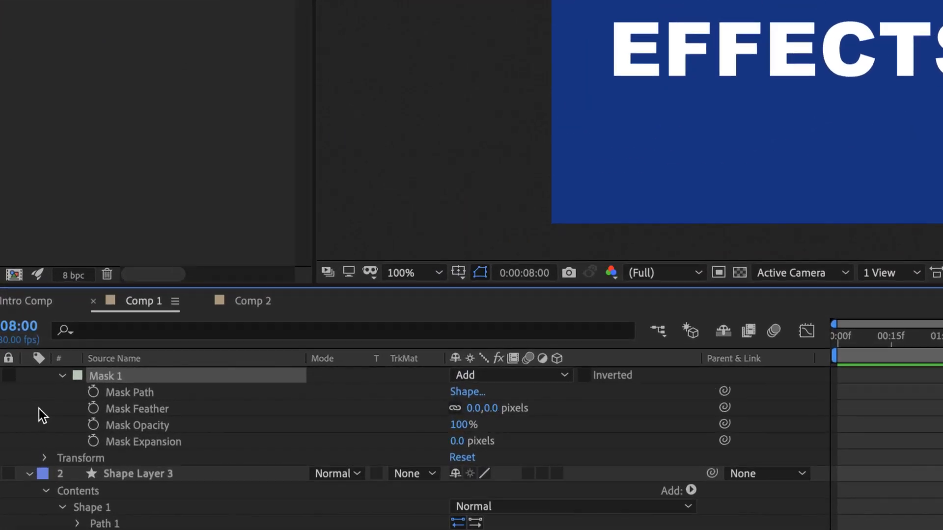
left_click(94, 392)
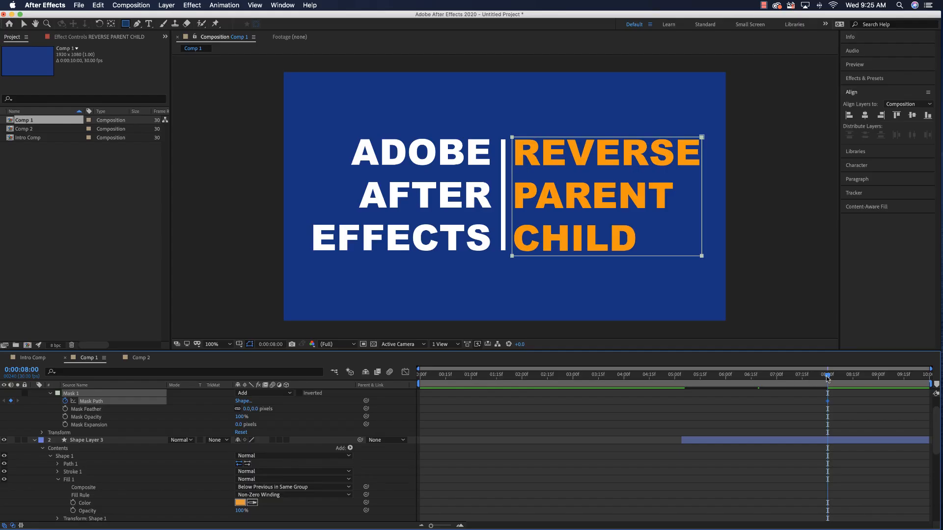
- At 0:00:05:04, shift the REVERSE PARENT CHILD mask left until it clears the text, and preview the animation
left_click_drag(828, 379, 681, 399)
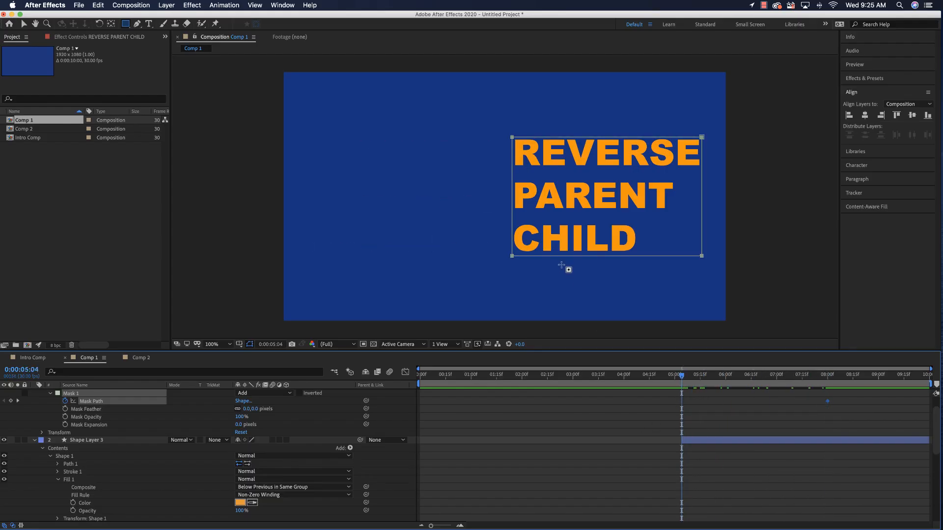
key("v")
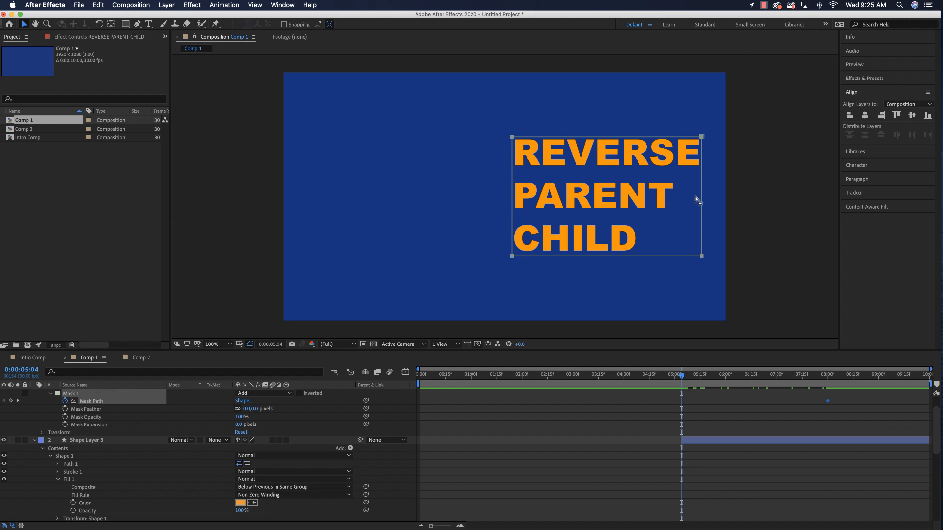
left_click_drag(702, 199, 512, 204)
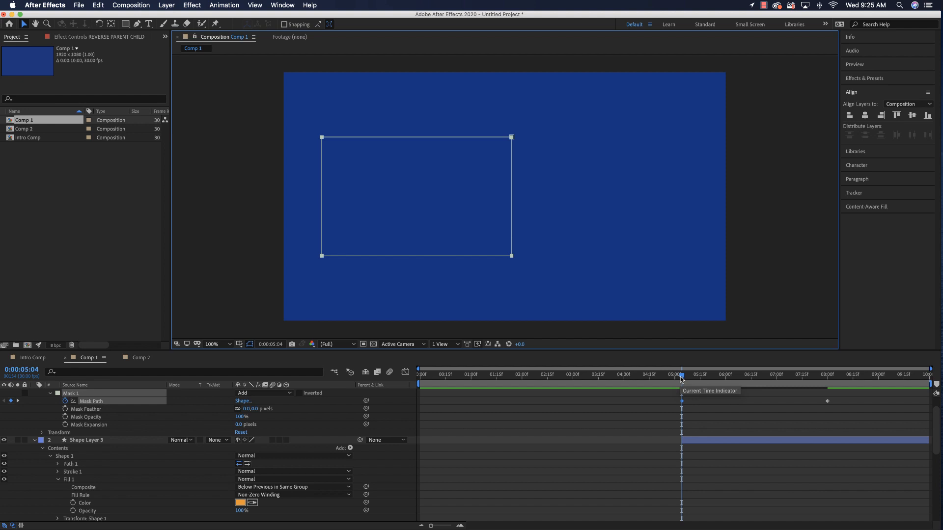
key("space")
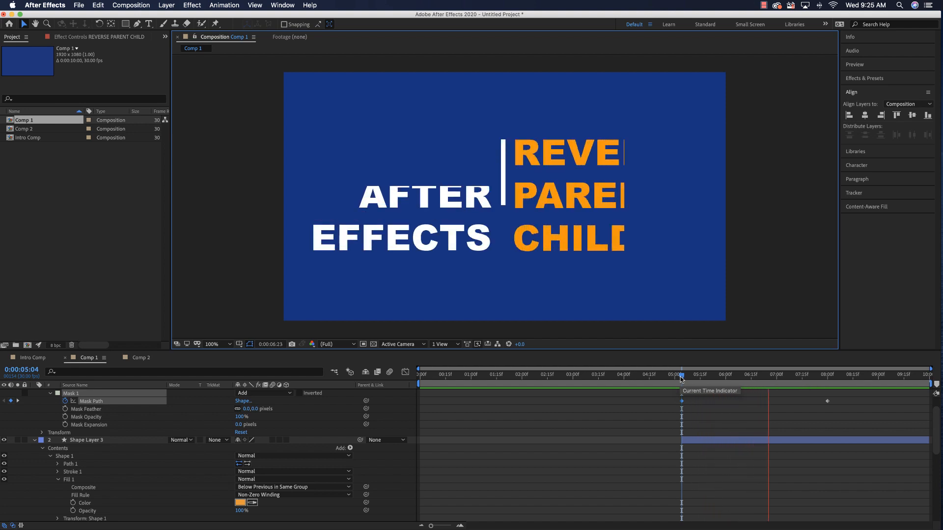
key("space")
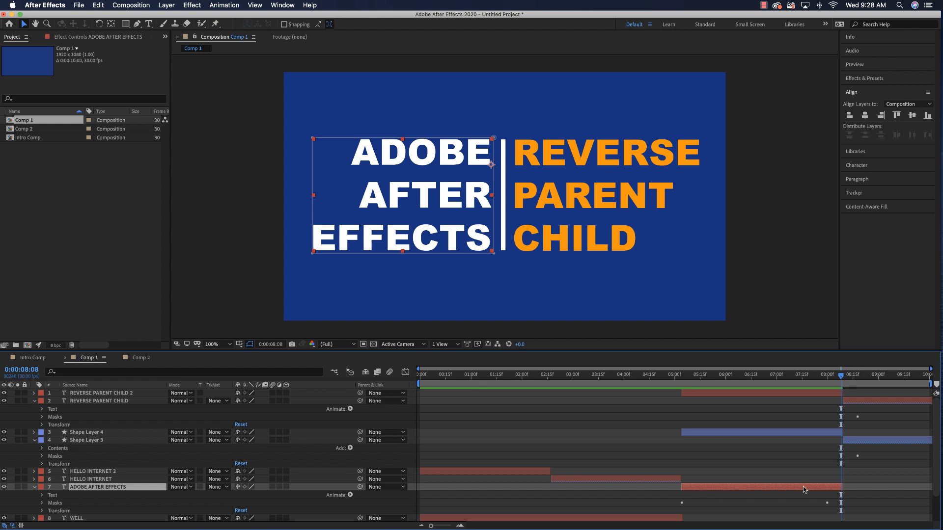
- Duplicate the ADOBE AFTER EFFECTS layer, then time-reverse the original, start it at 0:00:08:08, and scrub through its exit
key("super+d")
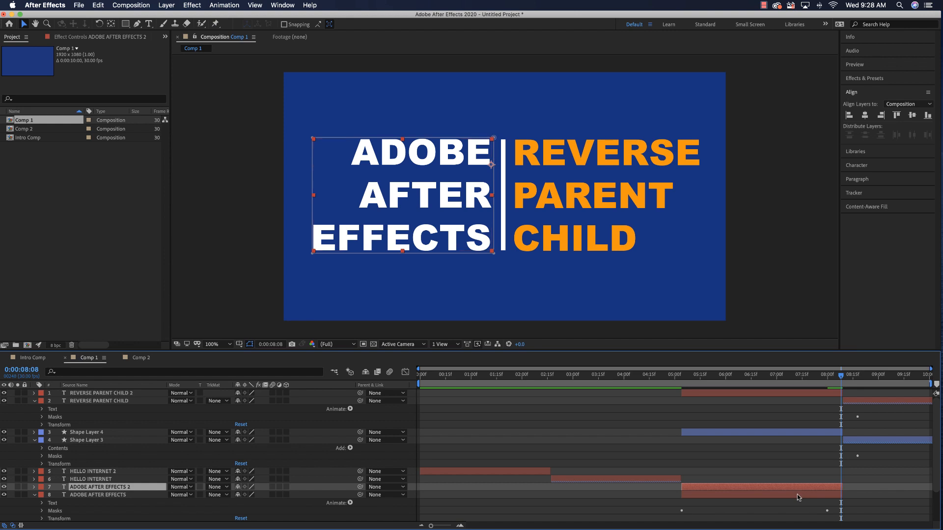
right_click(797, 494)
mouse_move(875, 336)
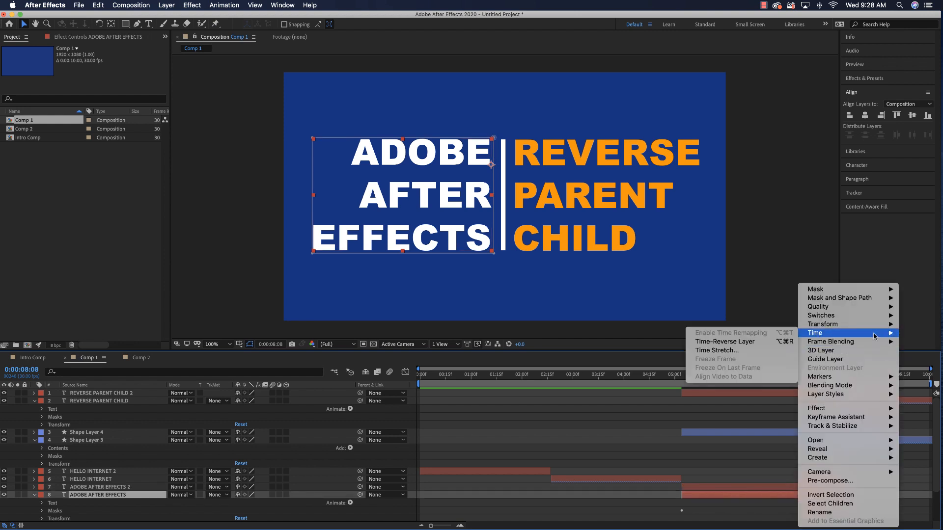
left_click(749, 346)
left_click_drag(757, 497, 911, 497)
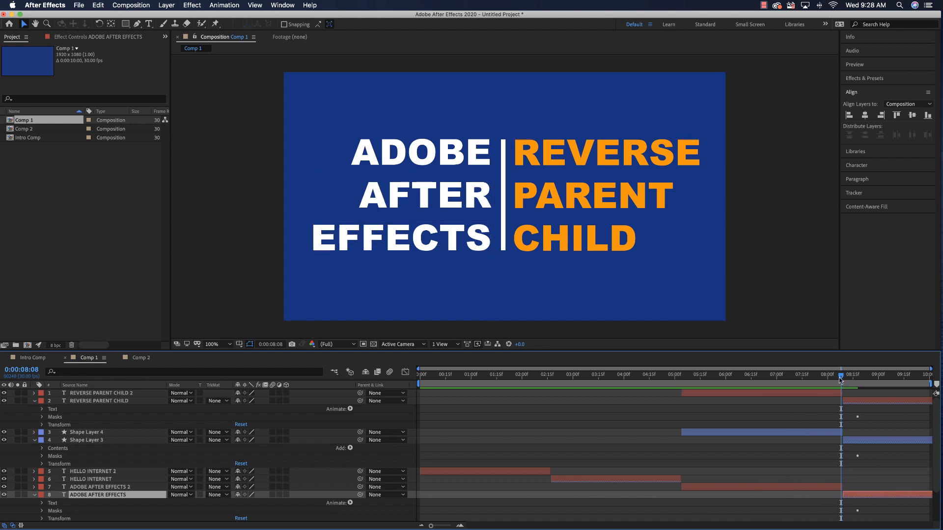
left_click_drag(840, 380, 937, 393)
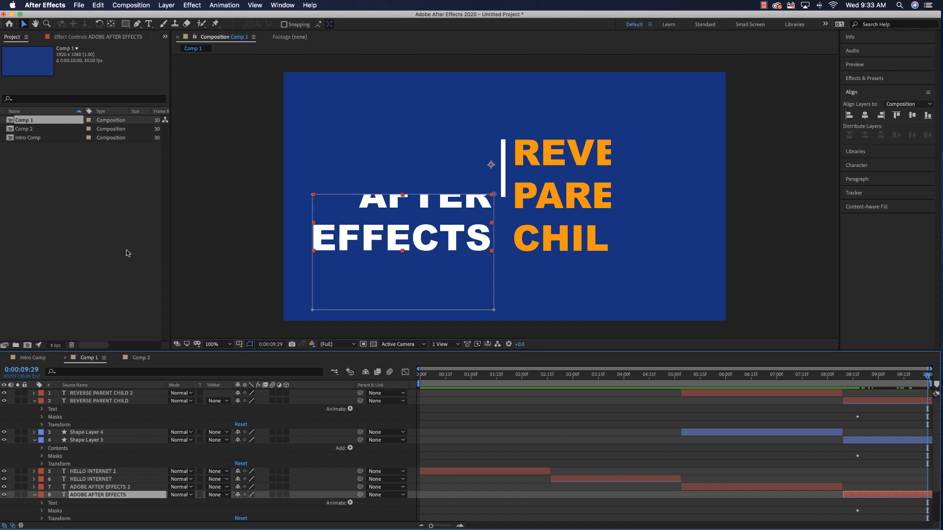
- Import FBBackground.ai and Logo.ai as footage without creating a composition
right_click(79, 201)
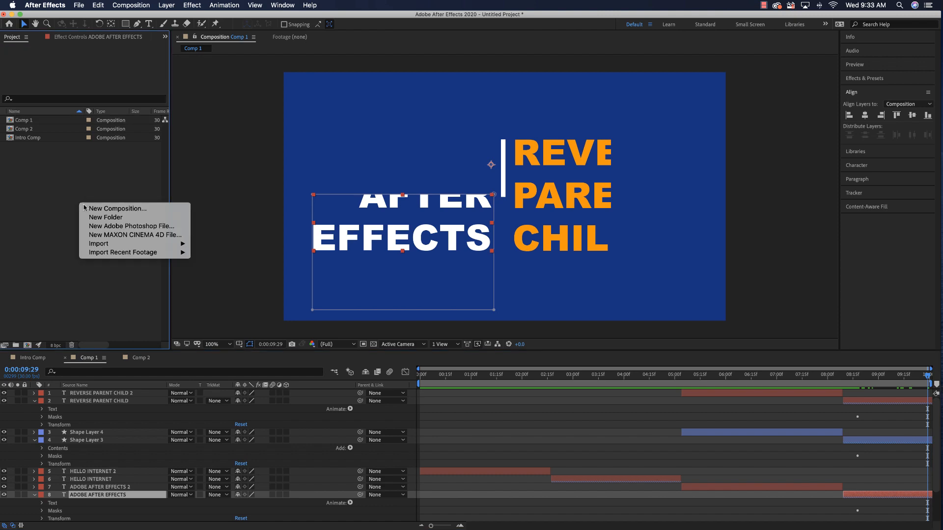
mouse_move(99, 245)
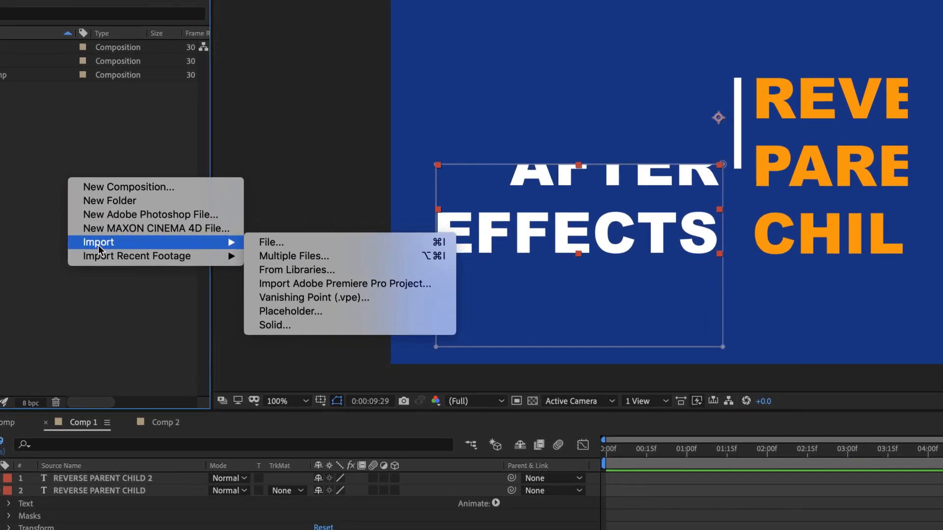
left_click(284, 242)
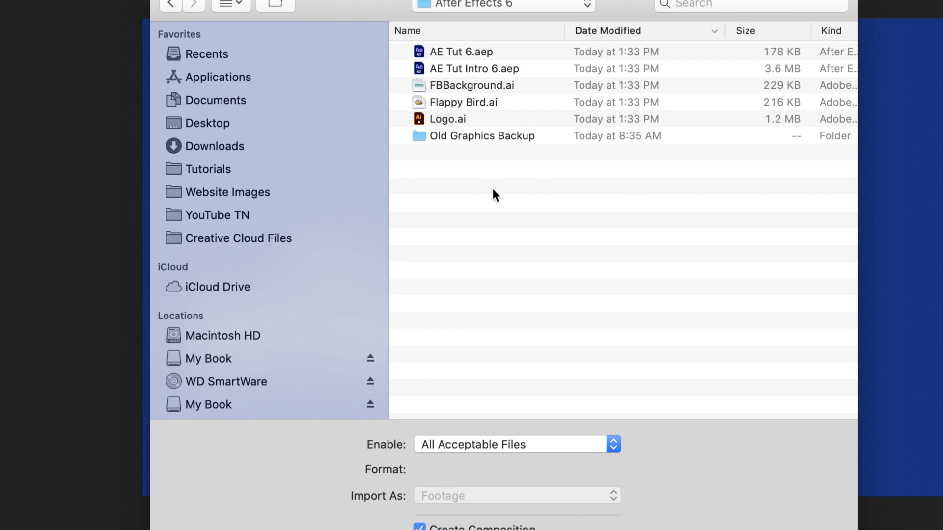
left_click(455, 85)
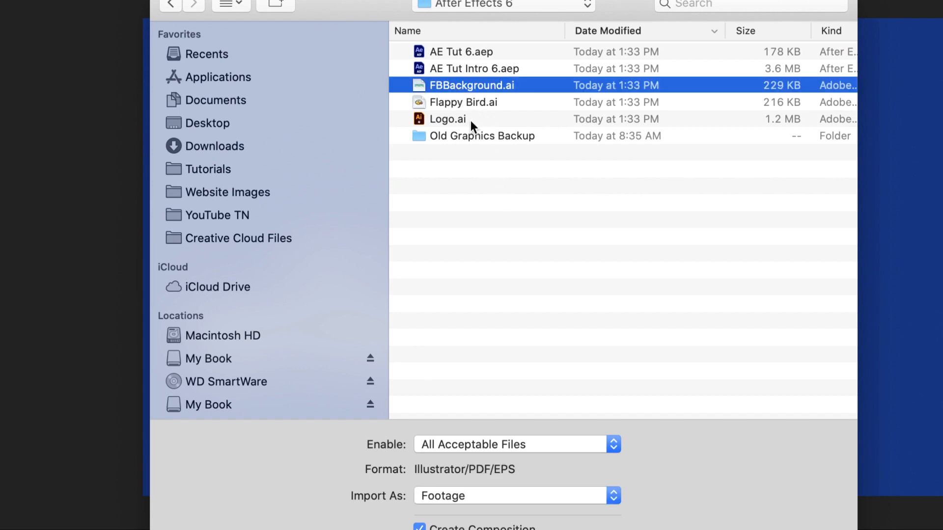
left_click(465, 120, "super")
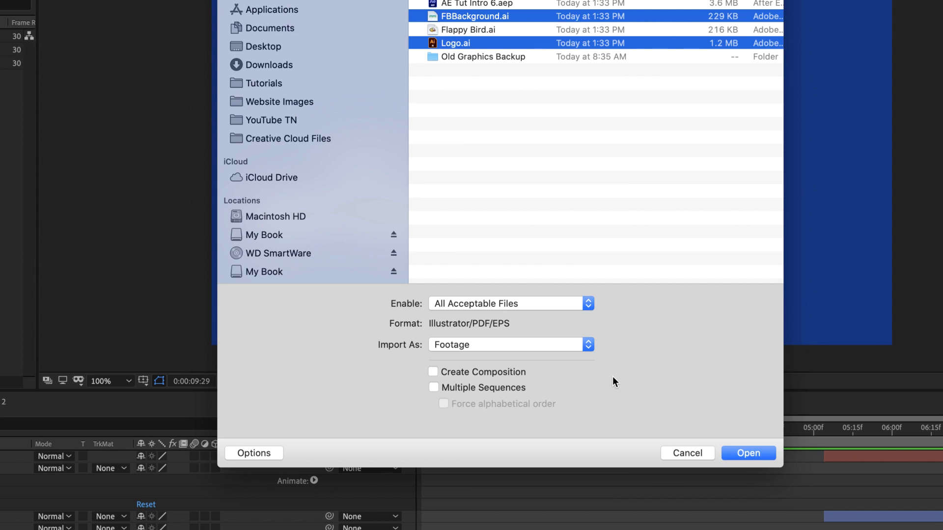
left_click(744, 452)
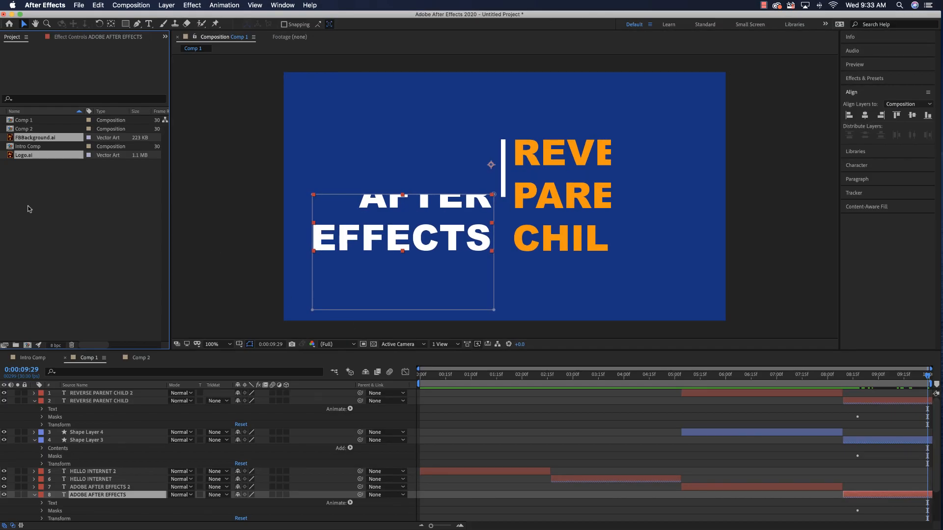
- Import Flappy Bird.ai as Composition - Retain Layer Sizes
left_click(34, 208)
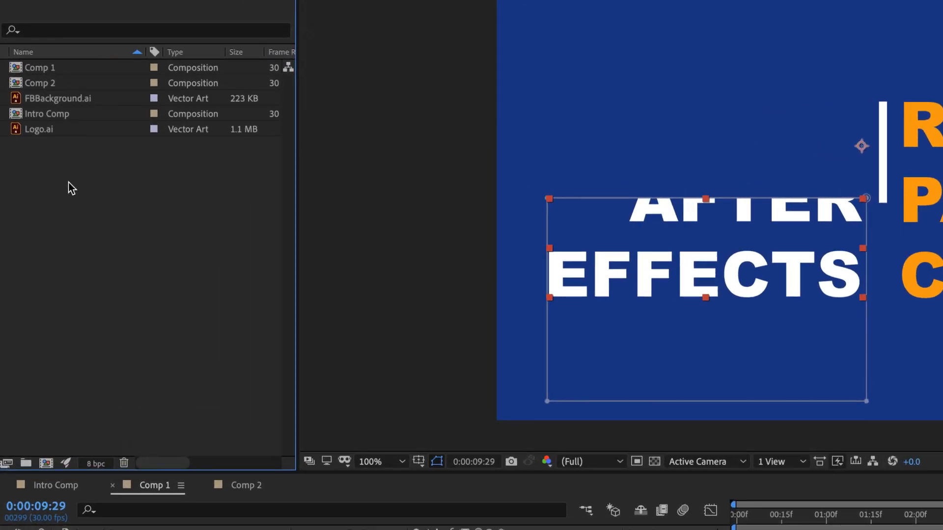
right_click(68, 183)
mouse_move(152, 257)
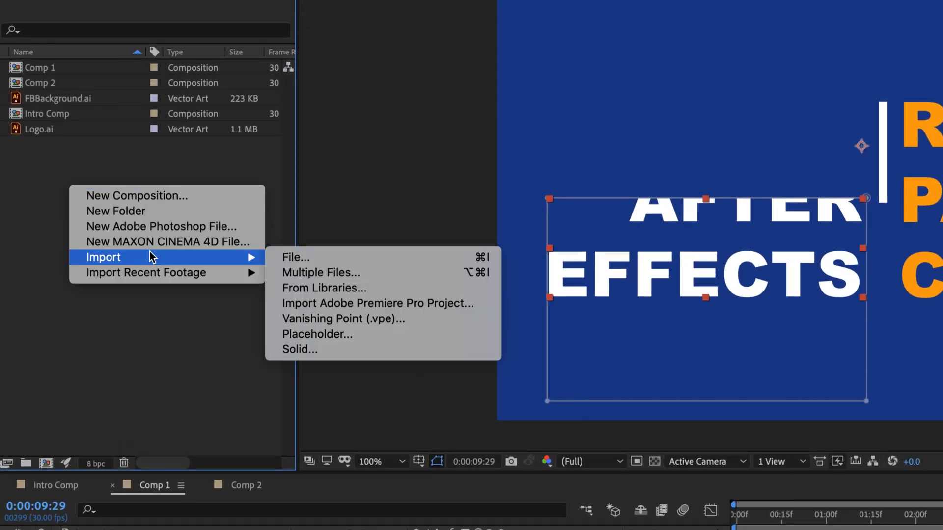
left_click(300, 257)
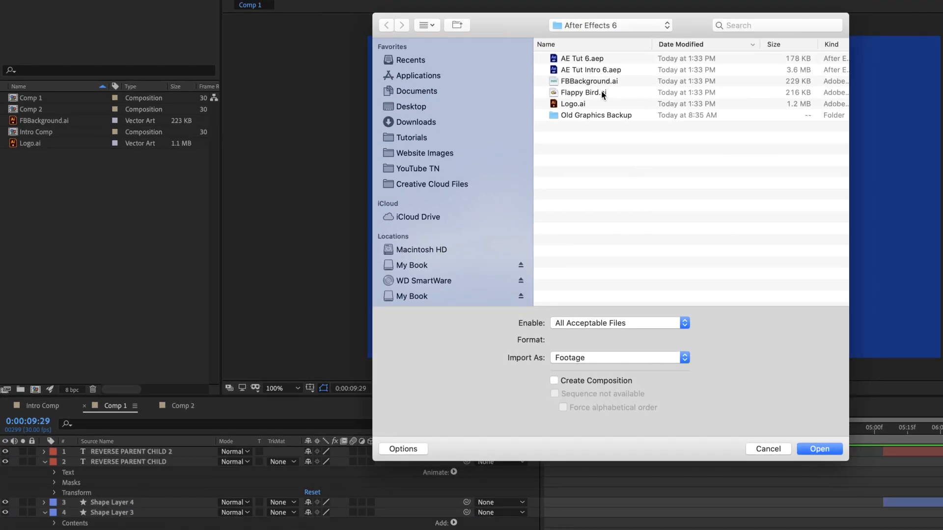
left_click(603, 93)
left_click(632, 356)
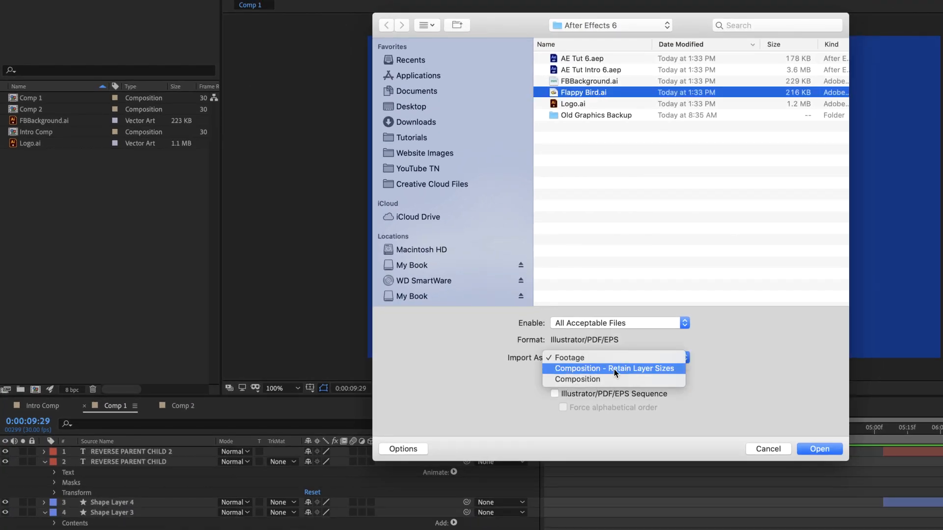
left_click(620, 370)
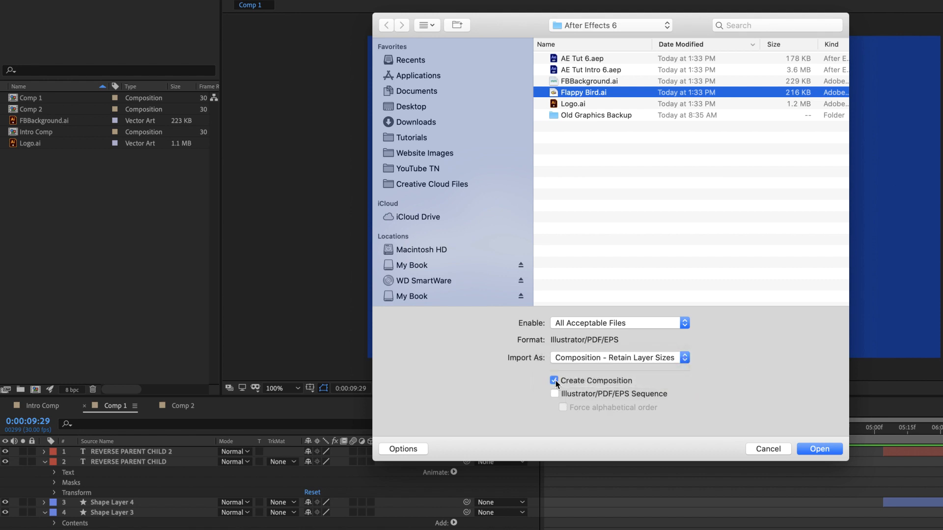
left_click(818, 449)
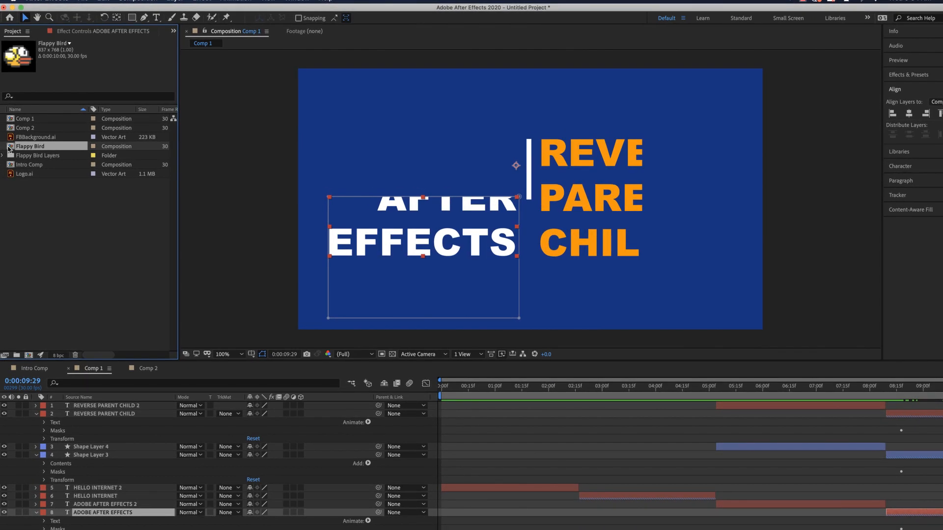
- Open the Flappy Bird composition and scale the Wing and Body layers together to 15%
double_click(10, 149)
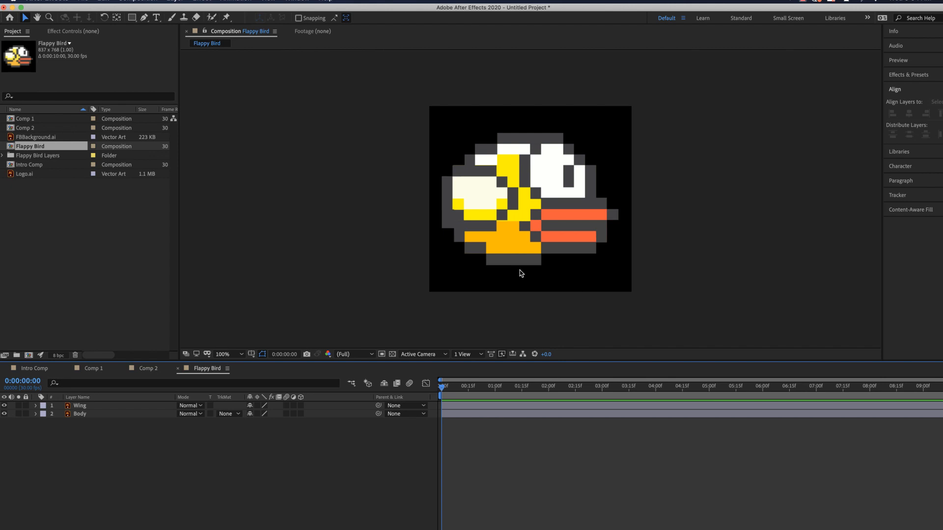
left_click(485, 205)
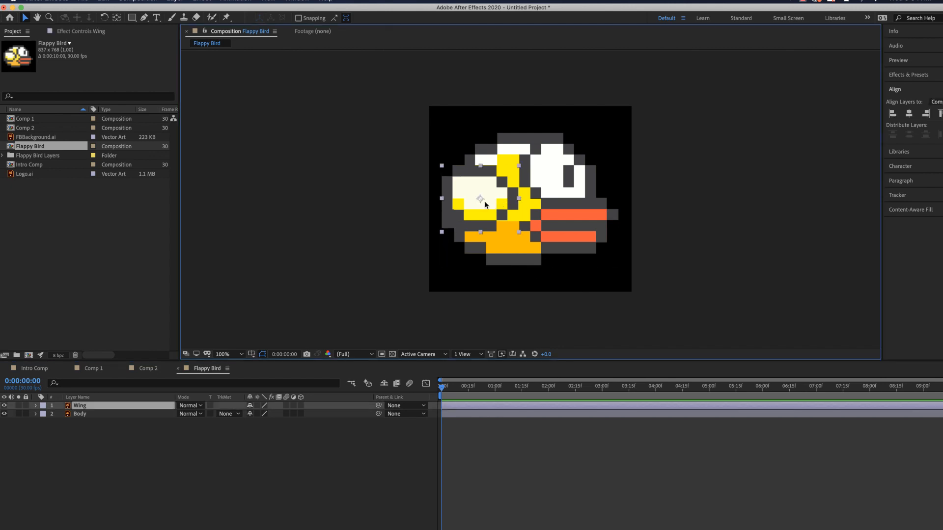
left_click(567, 215, "shift")
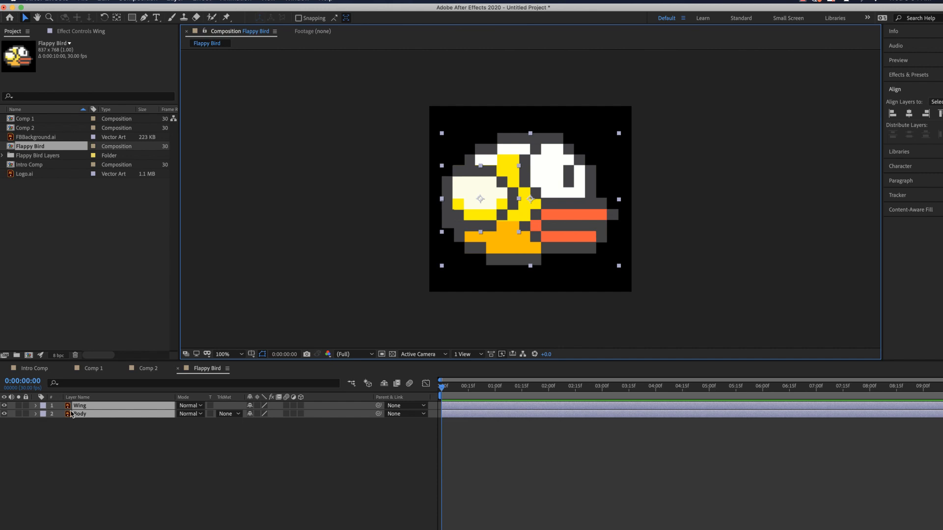
key("s")
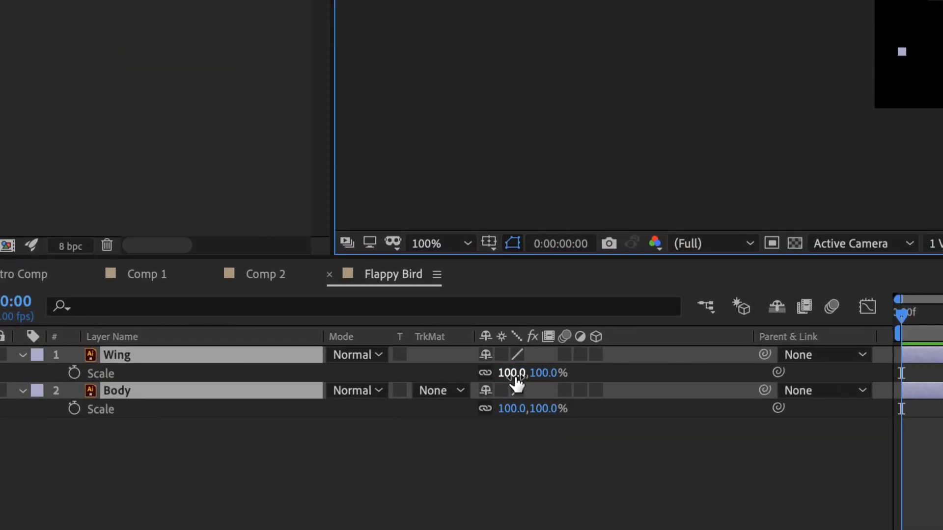
left_click_drag(515, 379, 431, 379)
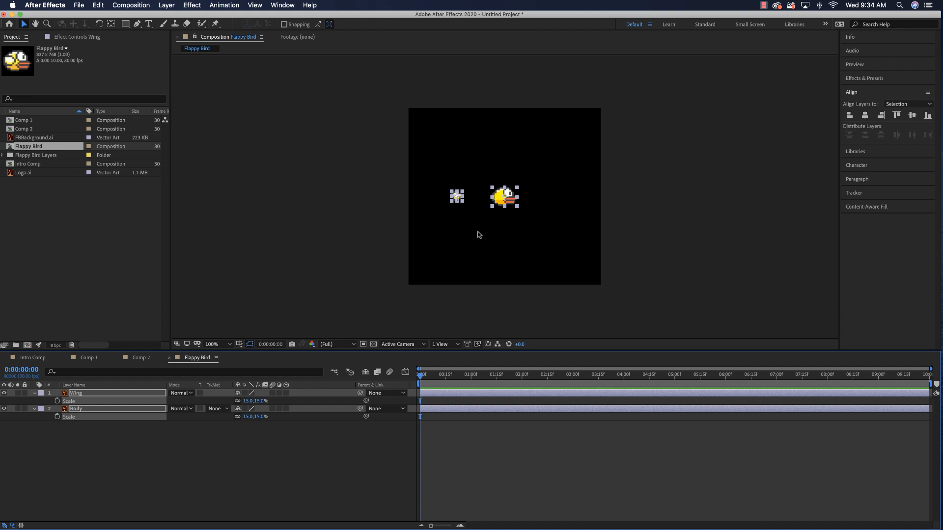
- Move the wing back onto the rear of the bird's body, at about 380.5, 381.5
scroll(499, 212, "up", 2)
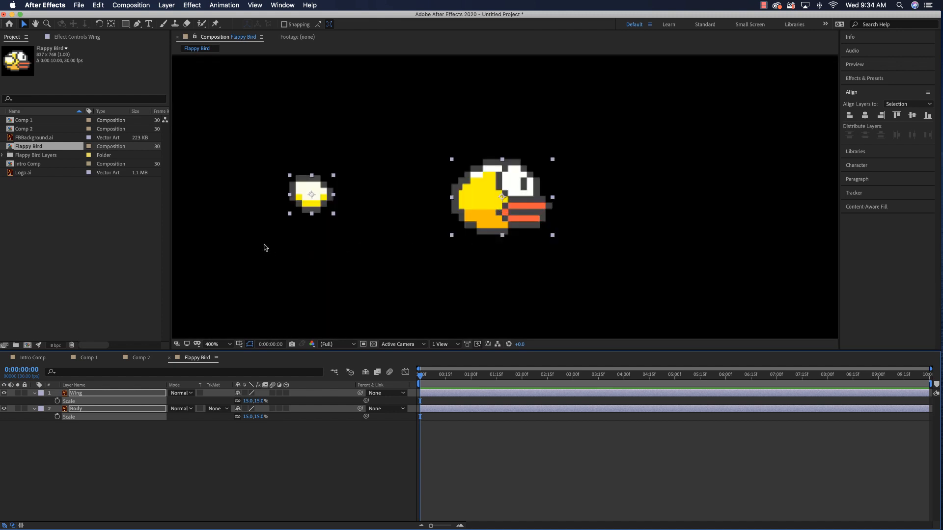
left_click(315, 199)
left_click_drag(315, 199, 472, 195)
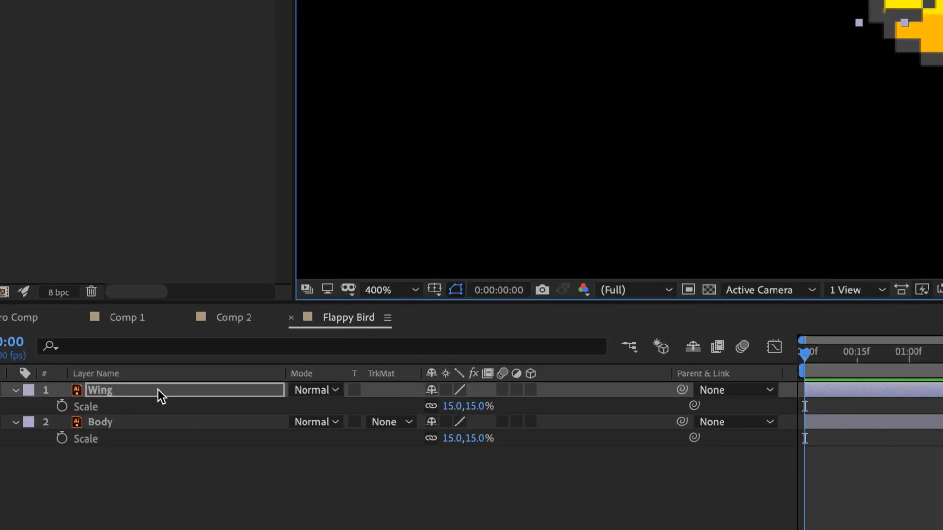
- Add a Position keyframe to the Wing layer at 0:00:01:00
key("p")
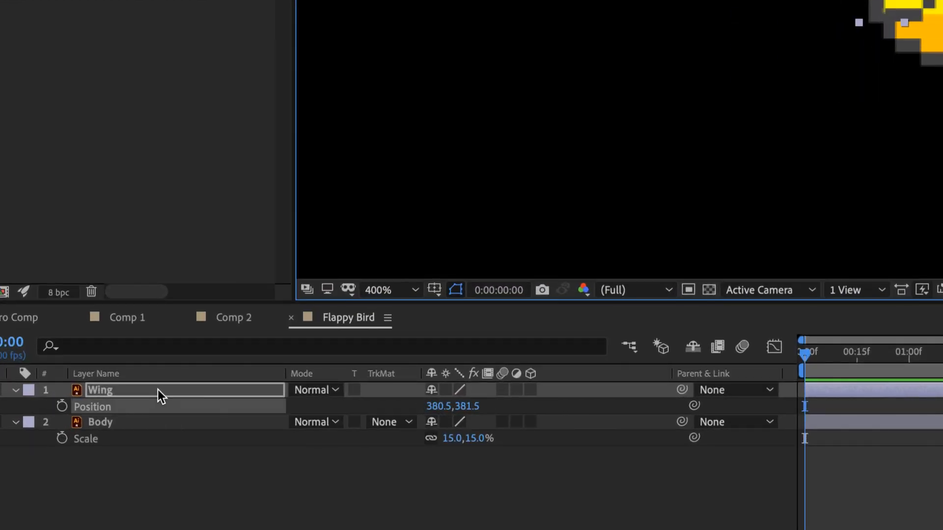
left_click(839, 356)
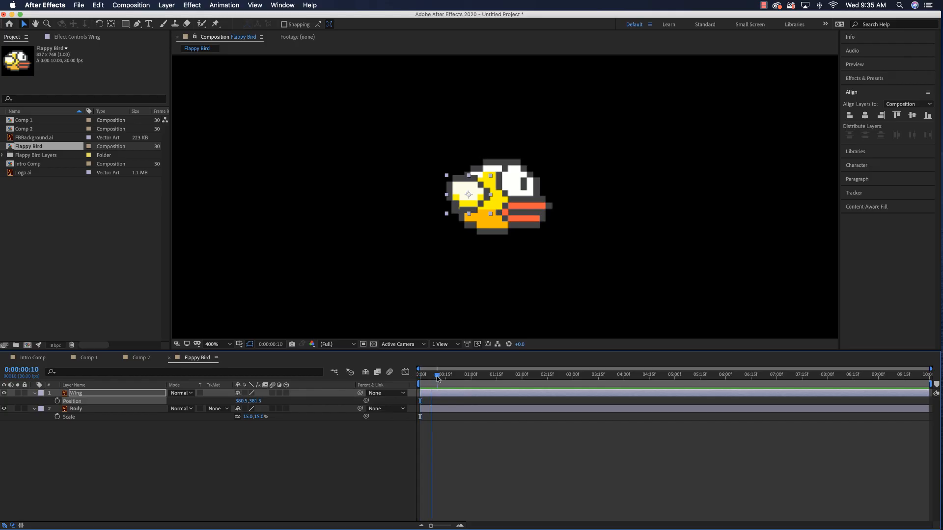
left_click_drag(437, 376, 470, 375)
left_click(57, 402)
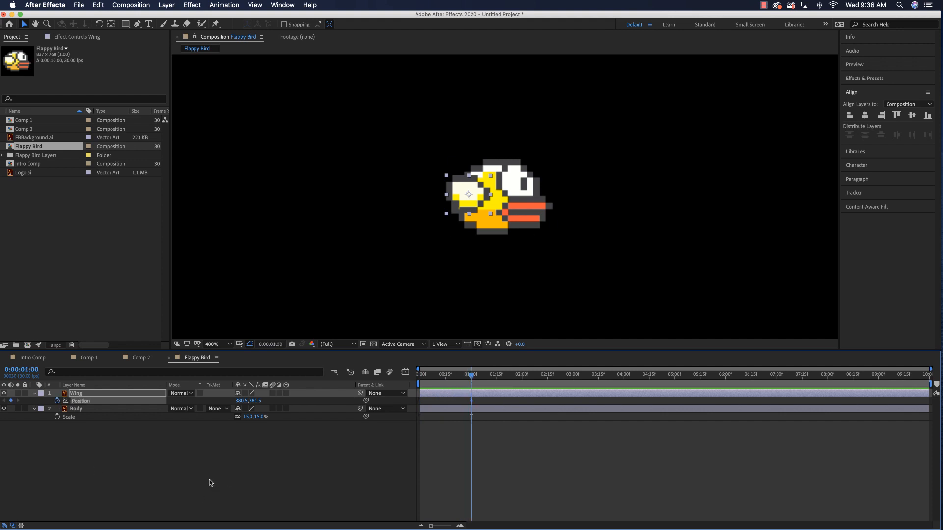
- At 0:00:00:00, lower the wing to a Y position of 394.5 and preview the flap
left_click_drag(470, 376, 420, 376)
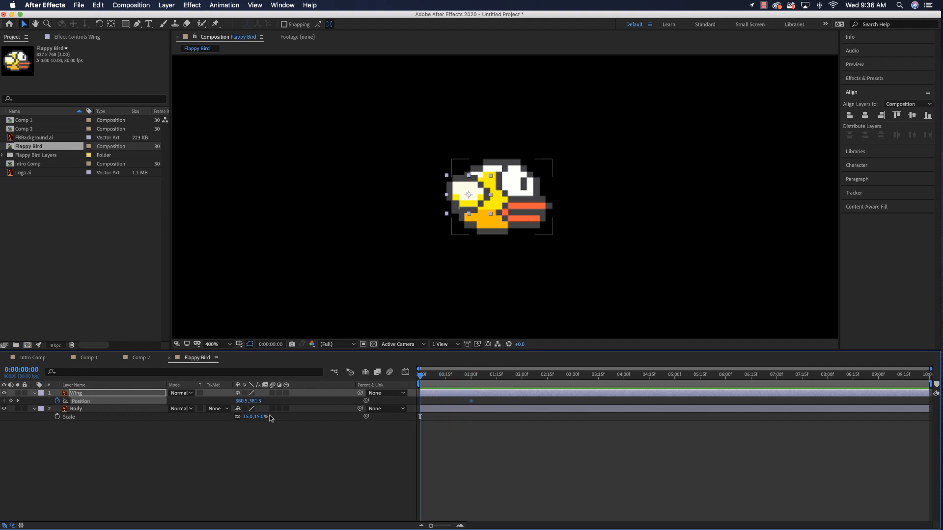
left_click_drag(254, 405, 258, 402)
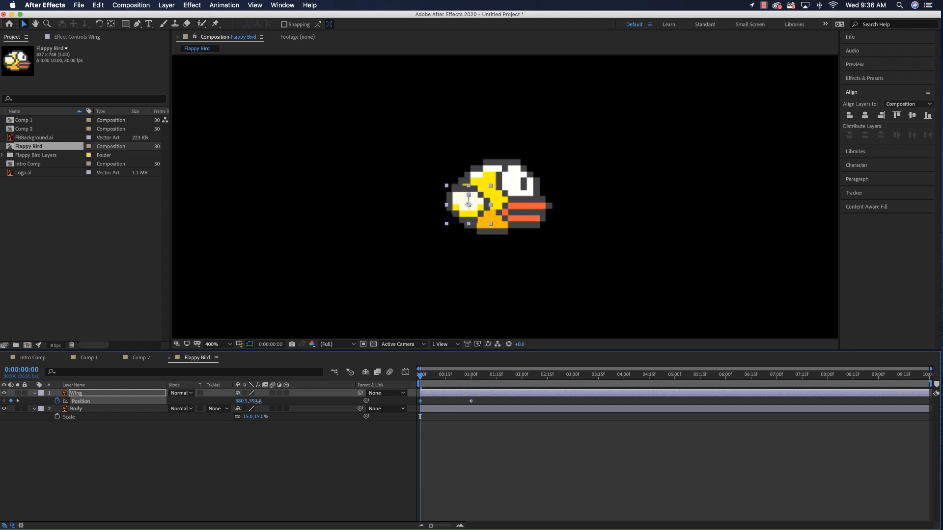
left_click_drag(258, 402, 259, 402)
key("space")
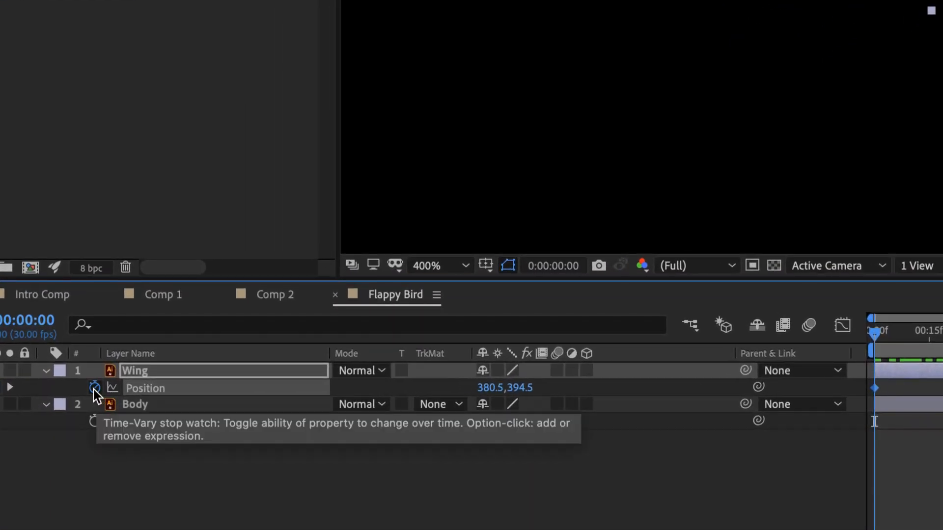
- Add the expression loopOutDuration(type = "cycle", duration = 0) to the Wing layer's Position and preview the looping flap
left_click(95, 389, "alt")
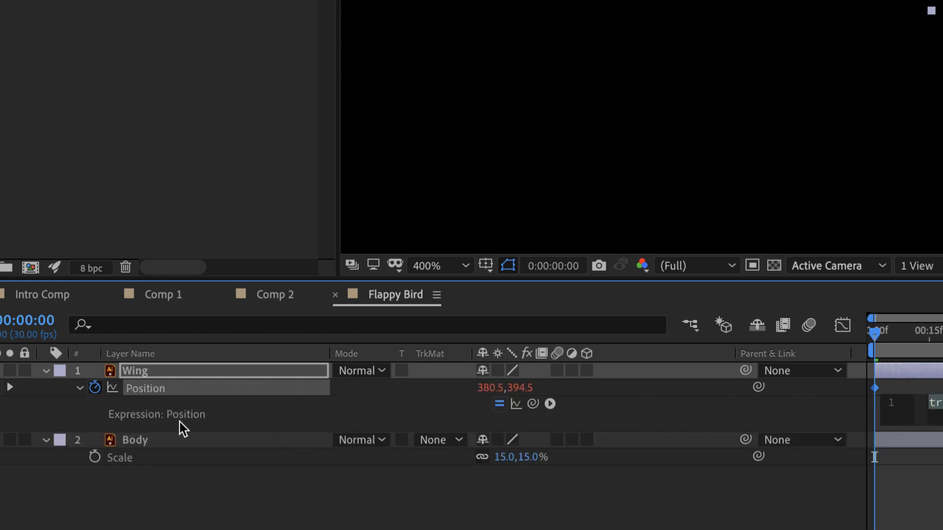
left_click(550, 403)
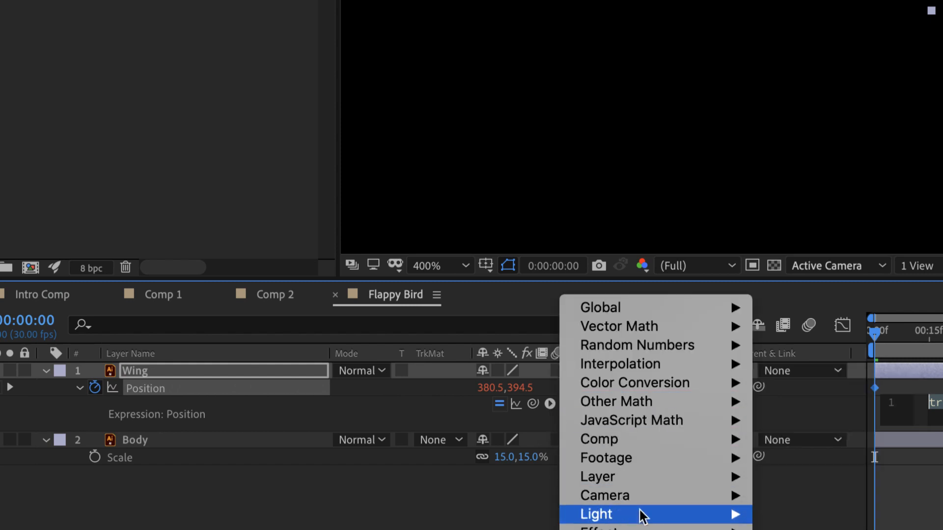
mouse_move(654, 525)
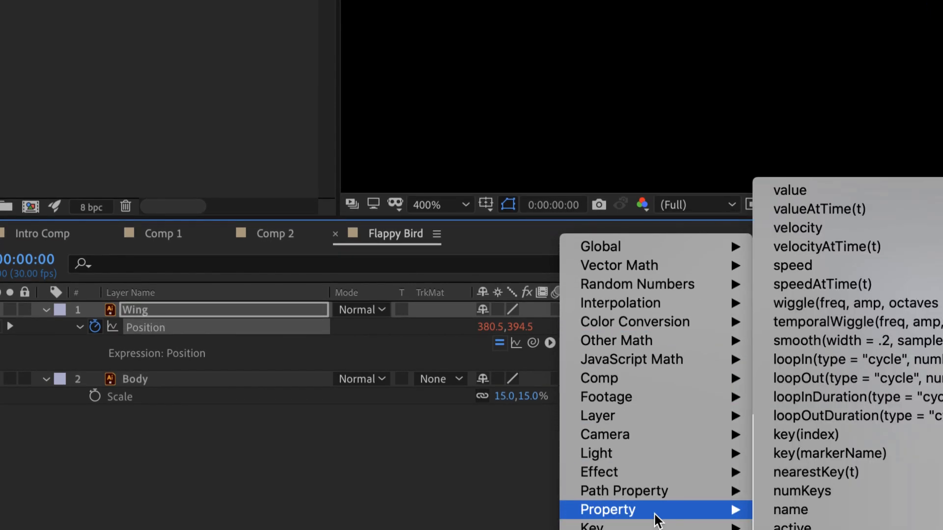
left_click(845, 416)
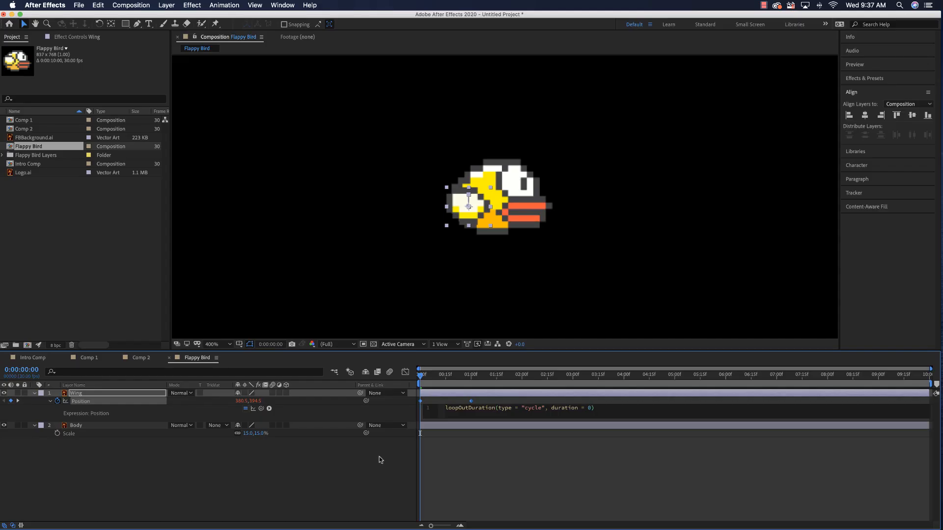
left_click(413, 463)
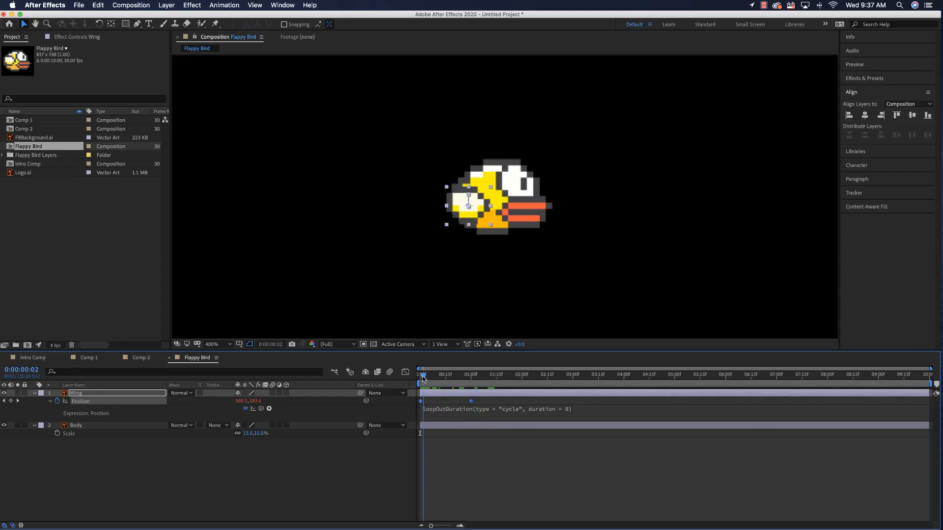
key("space")
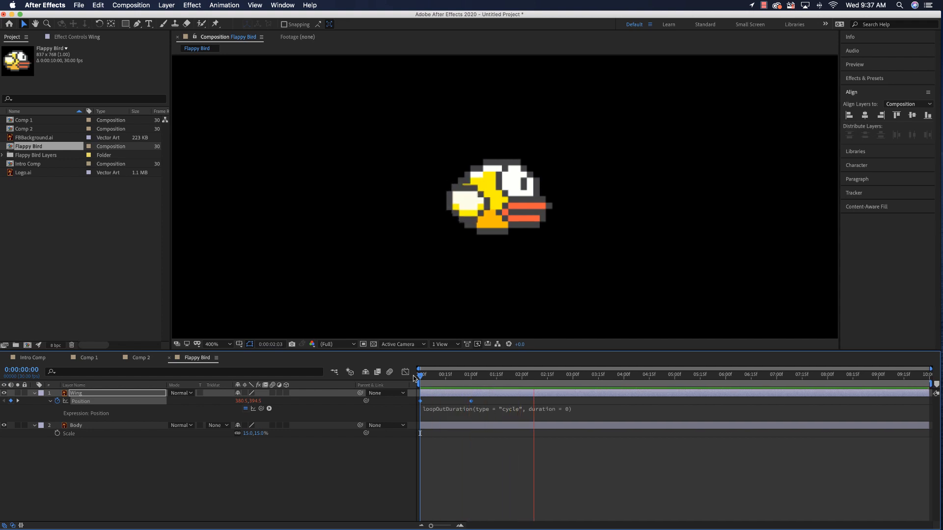
- Move the Wing layer's second Position keyframe earlier, to about 0:00:00:21, and preview the faster flap
key("space")
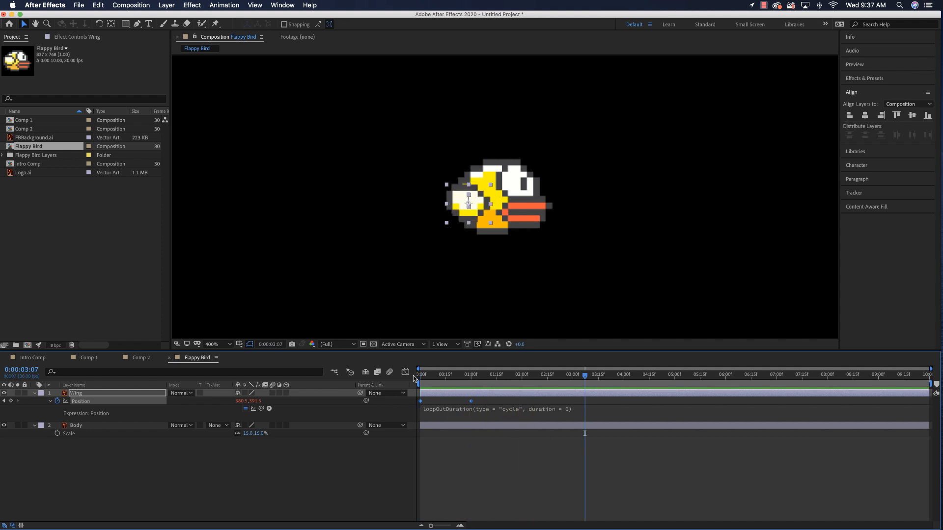
left_click_drag(471, 402, 471, 402)
left_click(345, 477)
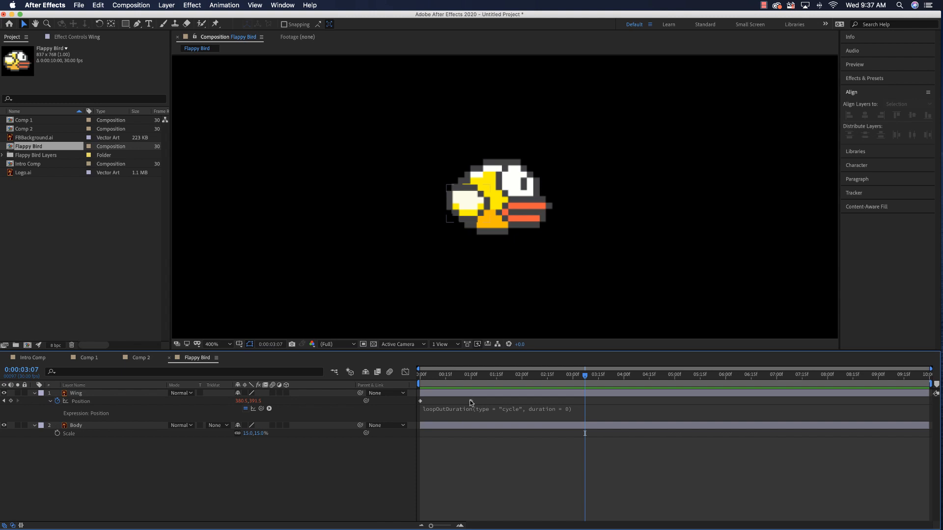
left_click_drag(471, 402, 457, 402)
key("Home")
key("space")
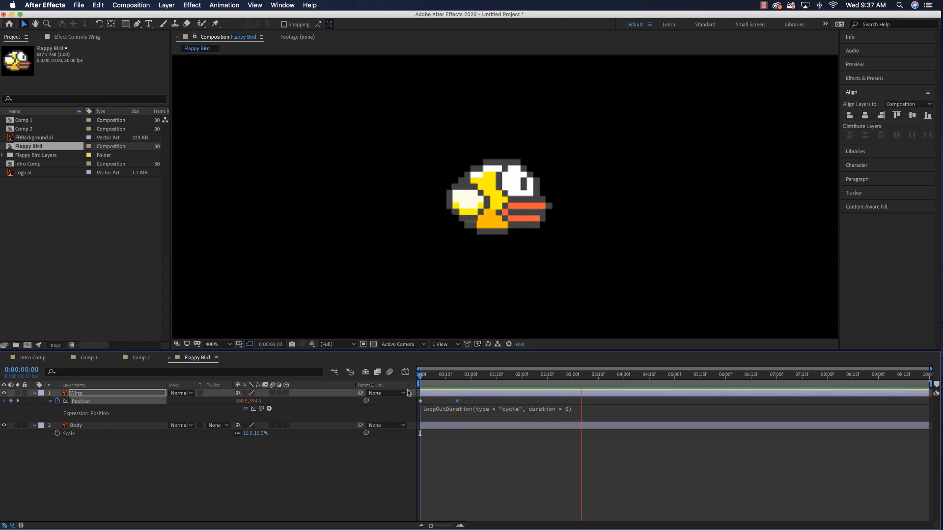
left_click(456, 402)
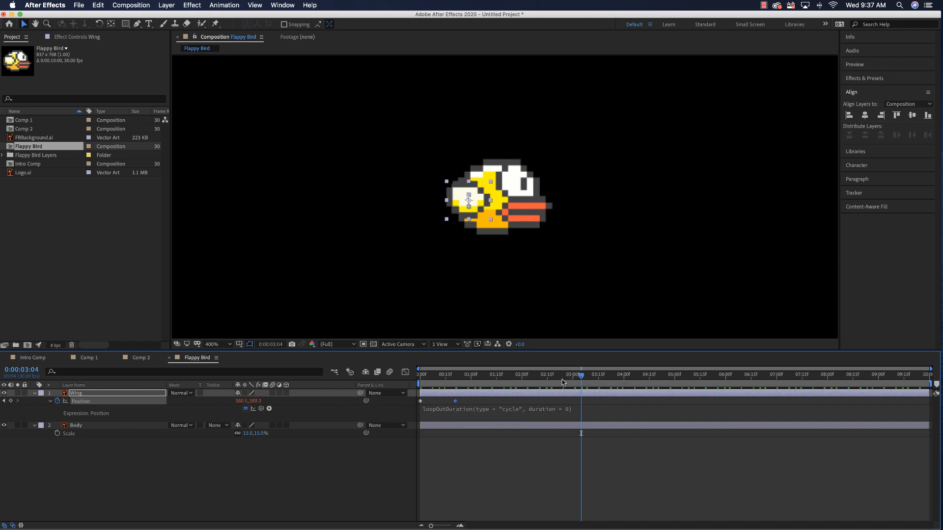
left_click_drag(562, 379, 405, 391)
key("space")
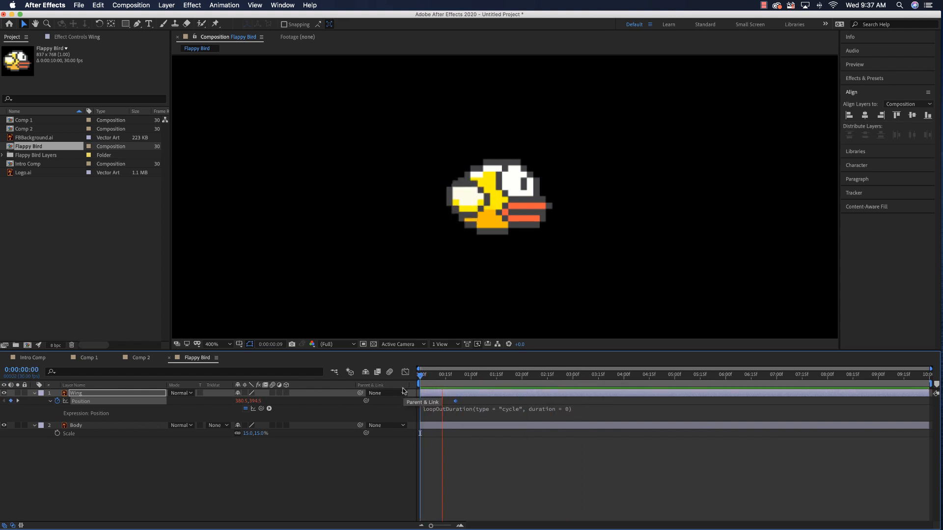
key("space")
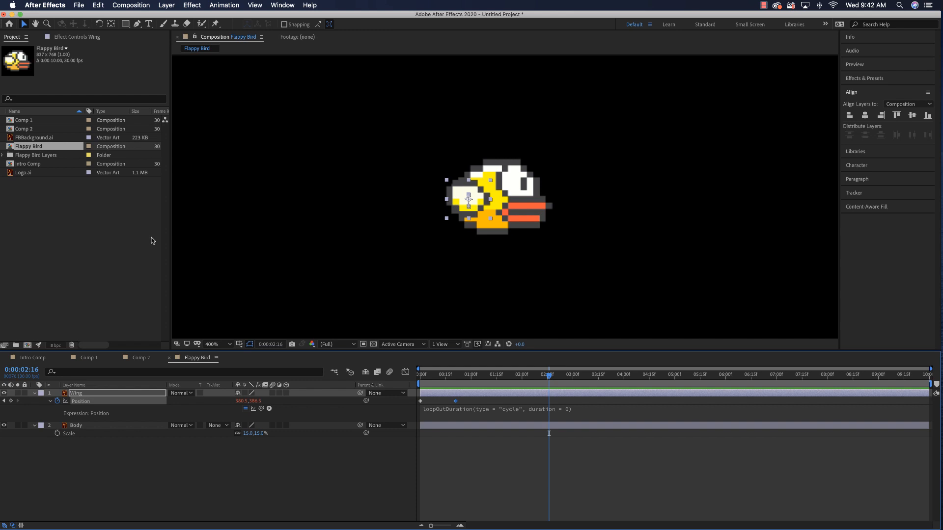
- Open Comp 2 and add FBBackground.ai as a layer filling the frame
double_click(31, 129)
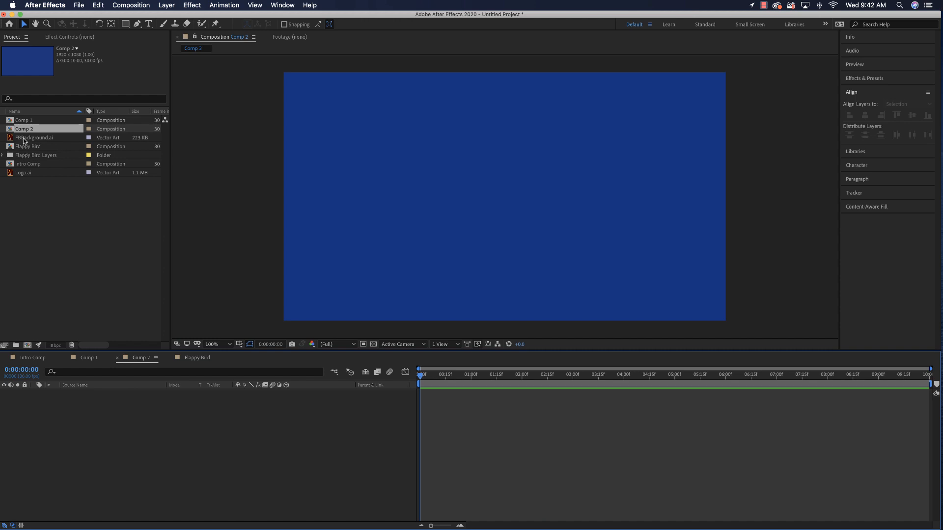
left_click_drag(25, 139, 140, 151)
left_click_drag(325, 169, 501, 199)
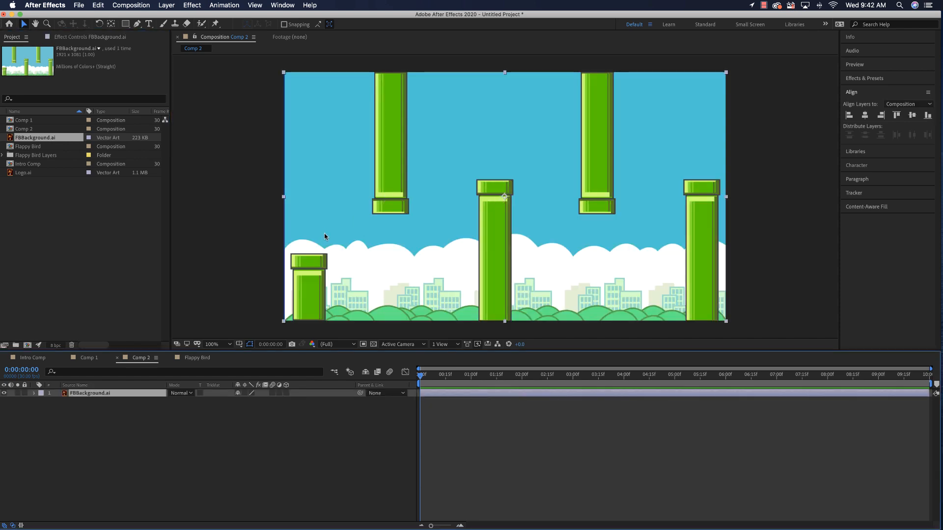
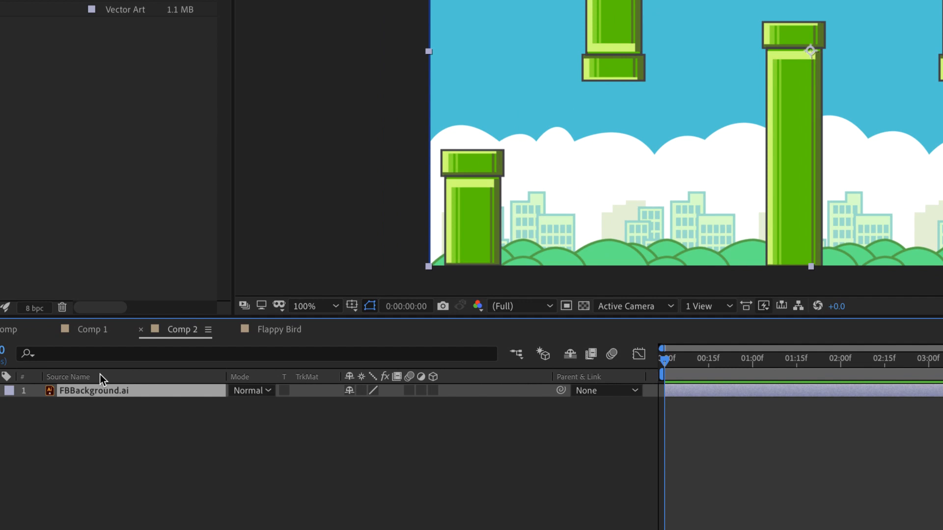
- Check which timeline columns are enabled, including Parent & Link
right_click(99, 376)
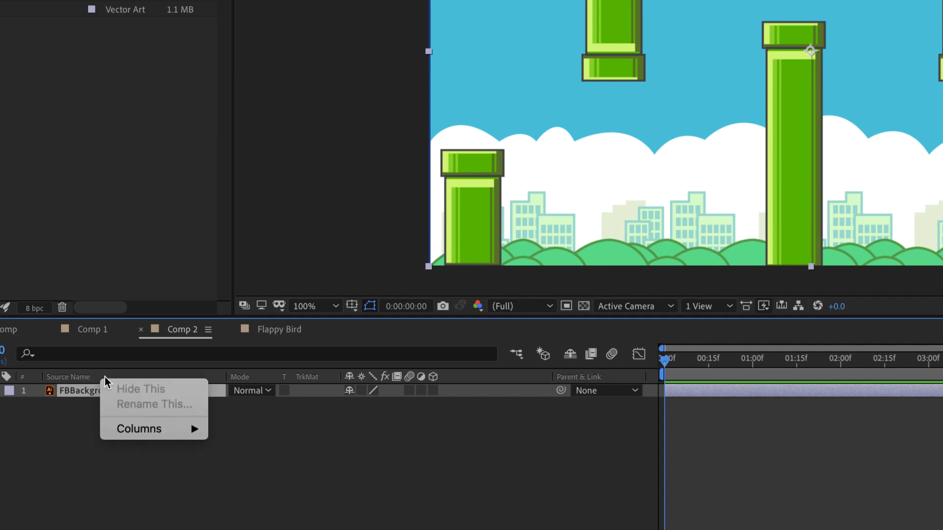
mouse_move(127, 431)
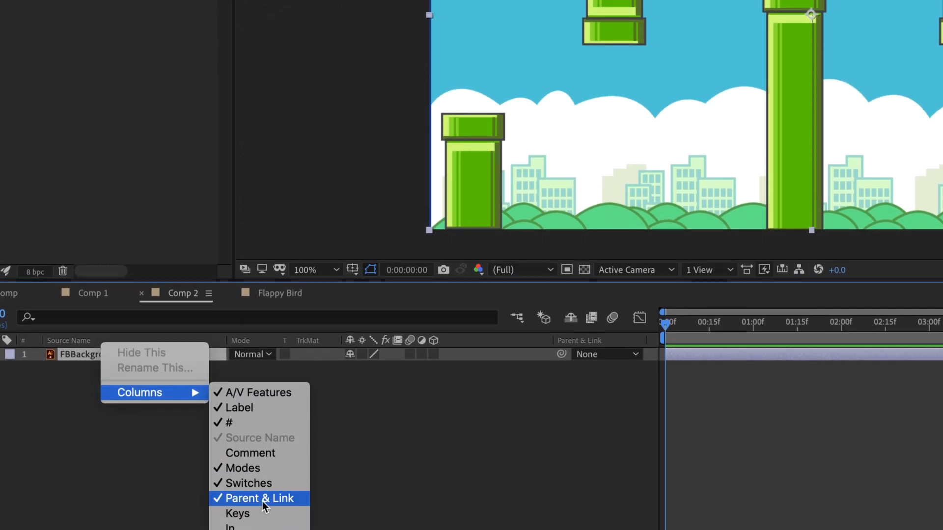
left_click(392, 482)
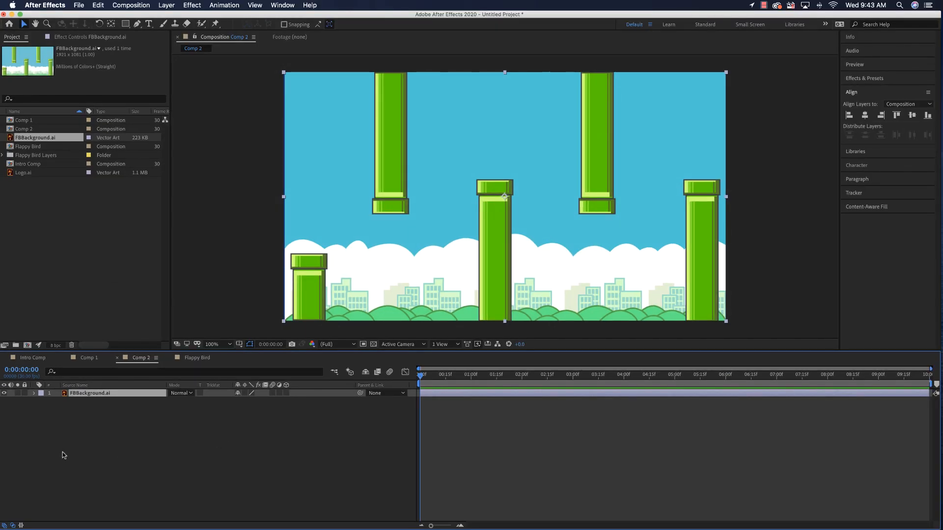
- Create a null object in Comp 2 above the FBBackground.ai layer
right_click(127, 457)
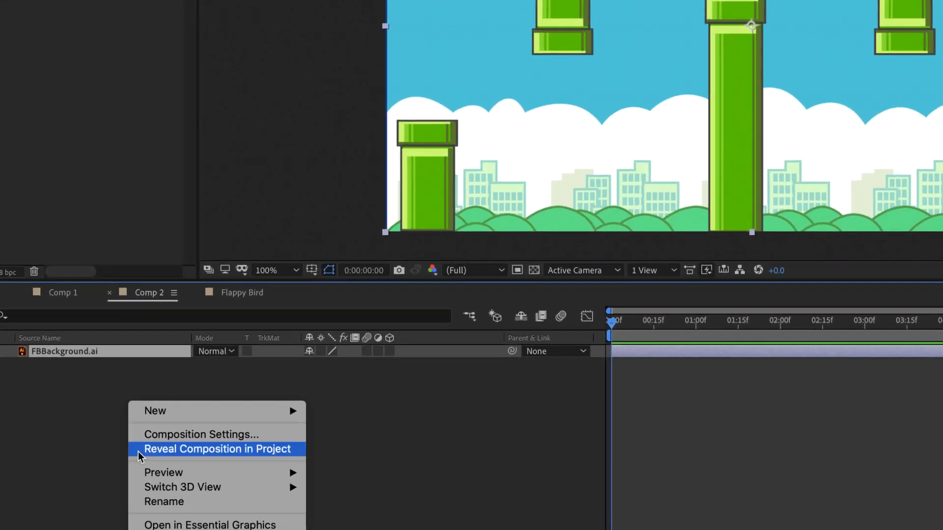
mouse_move(158, 431)
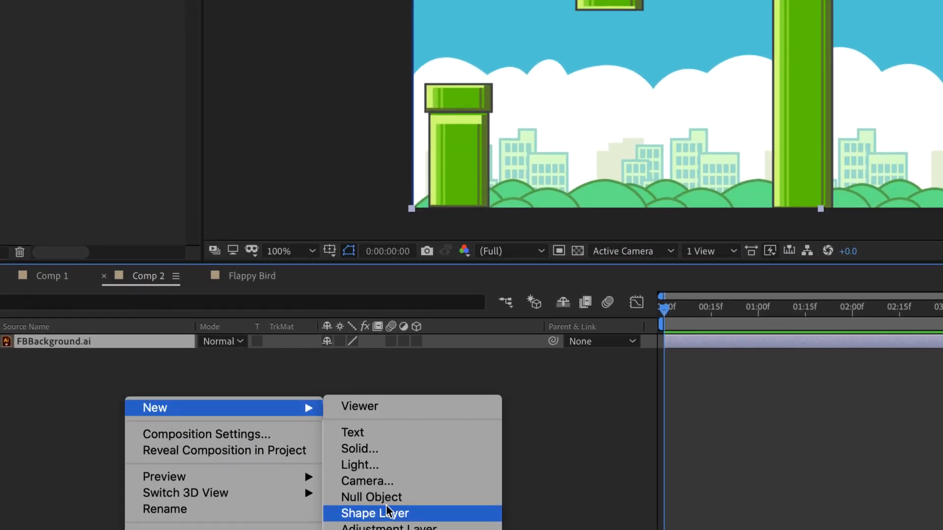
left_click(390, 498)
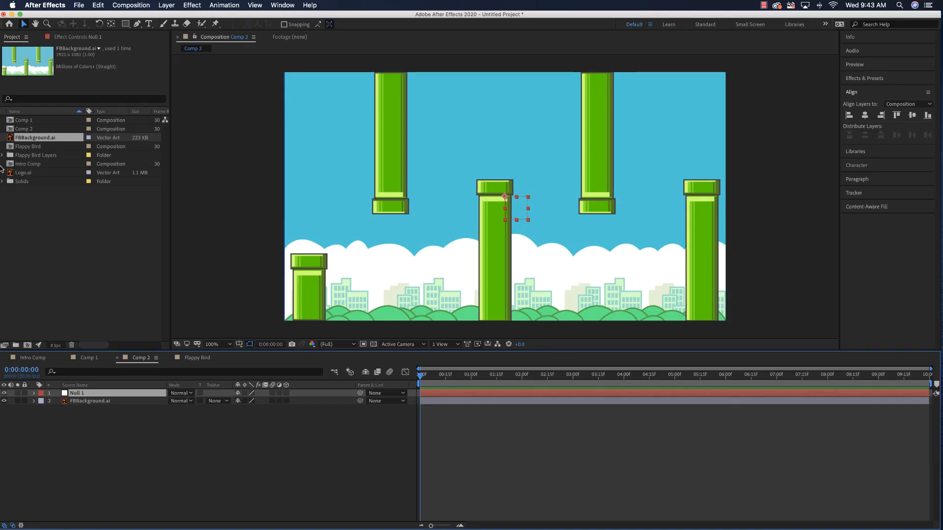
- Place Logo.ai in the sky between the two hanging pipes and move the null onto it, at about 852, 198
left_click_drag(12, 174, 494, 131)
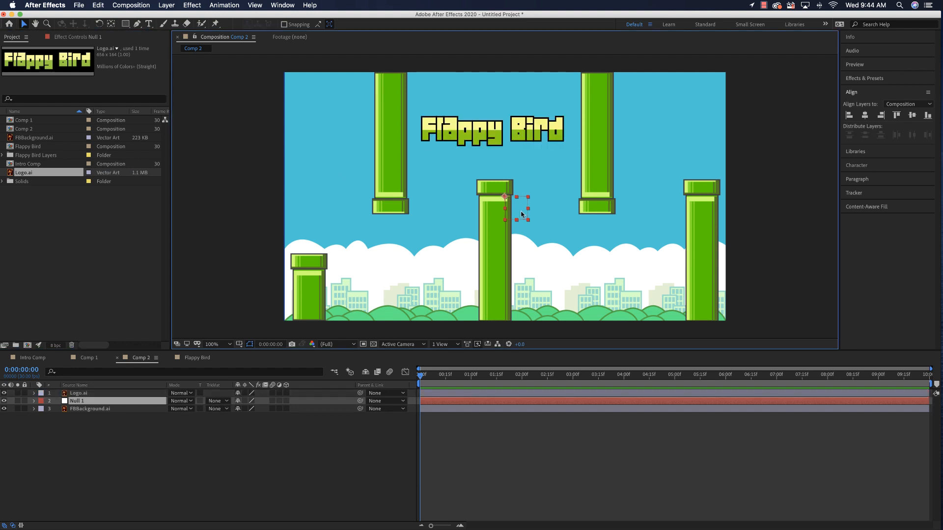
left_click_drag(519, 215, 493, 136)
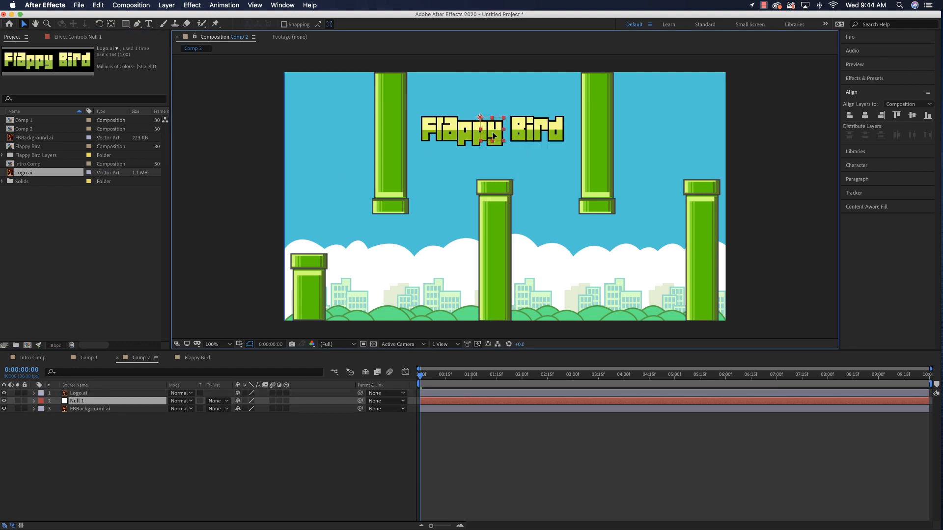
- Parent the Logo.ai layer to Null 1
left_click(93, 394)
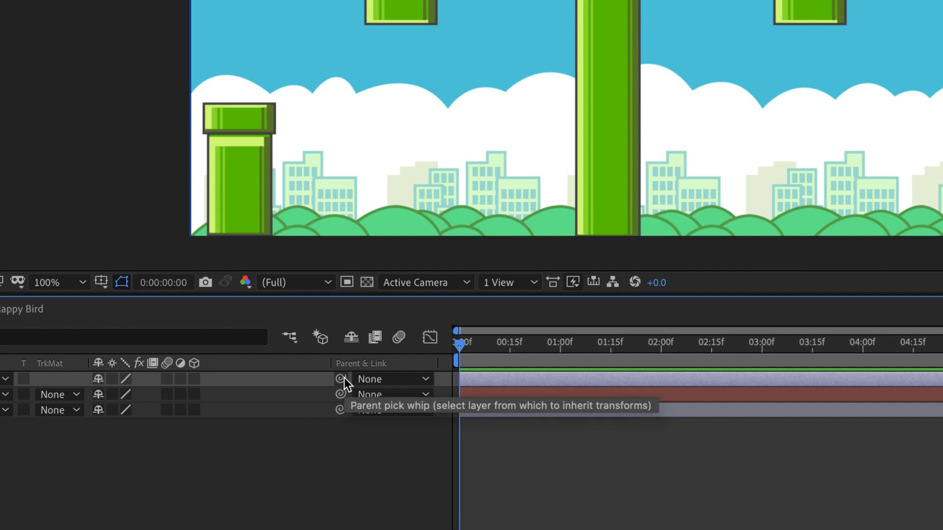
left_click(396, 379)
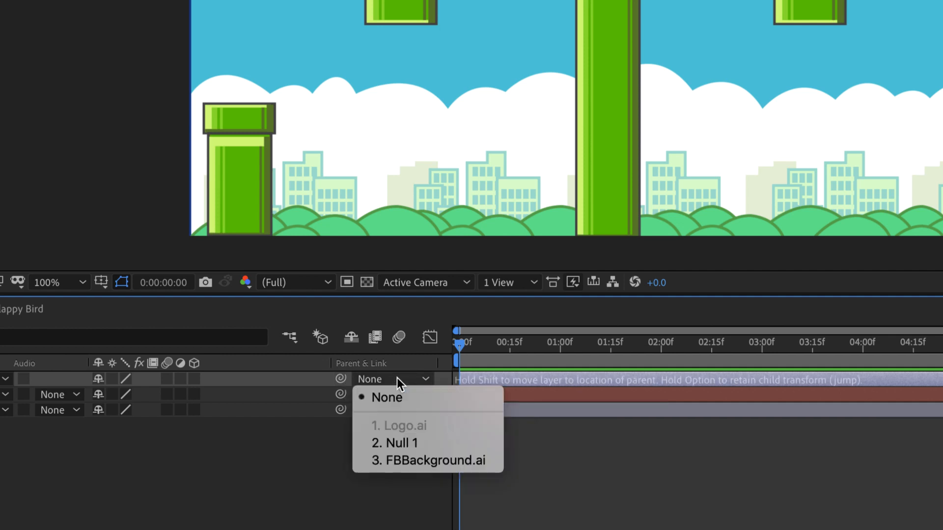
left_click(423, 443)
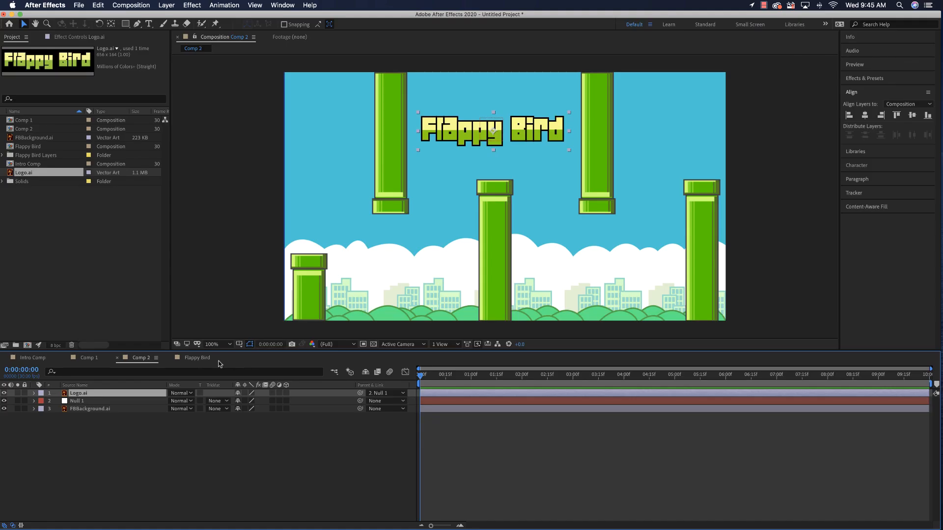
- Reveal Position, Scale and Rotation for Null 1 and add a keyframe for each at 0:00:00:00
left_click(80, 401)
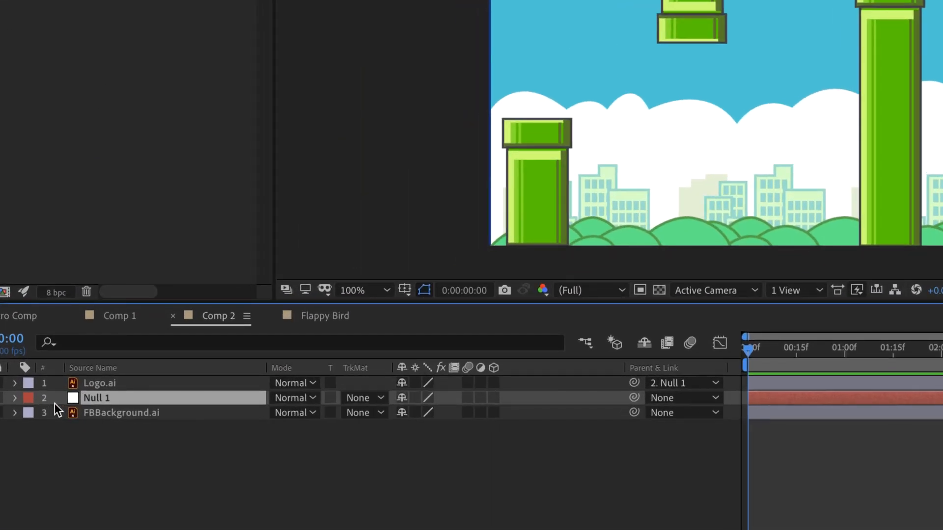
key("p")
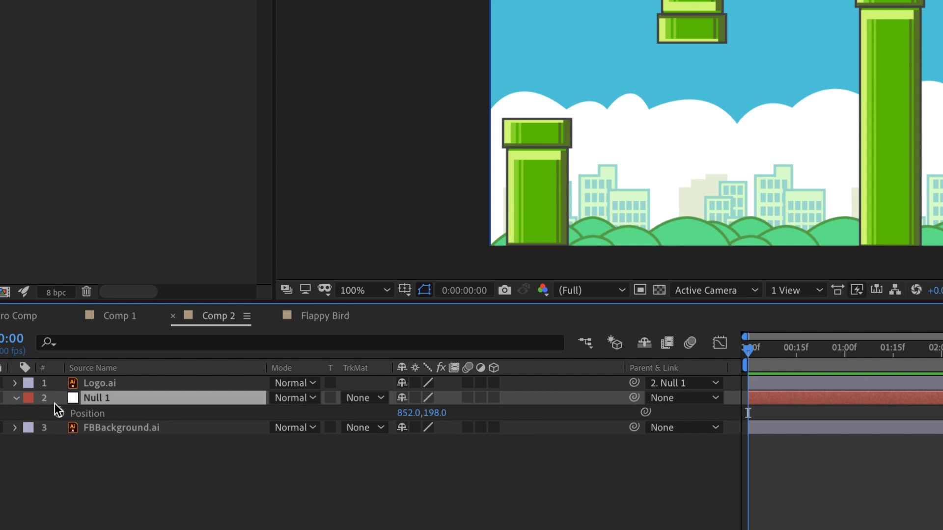
key("shift+s")
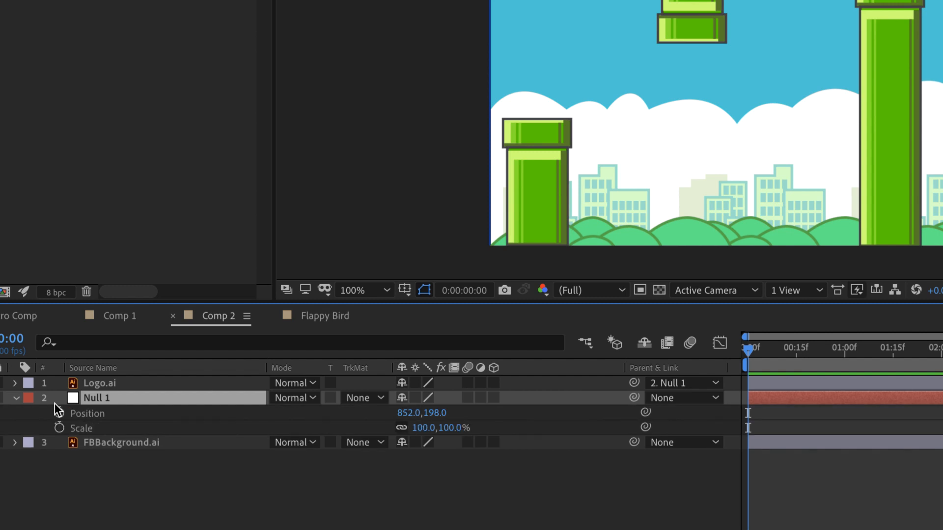
key("shift+r")
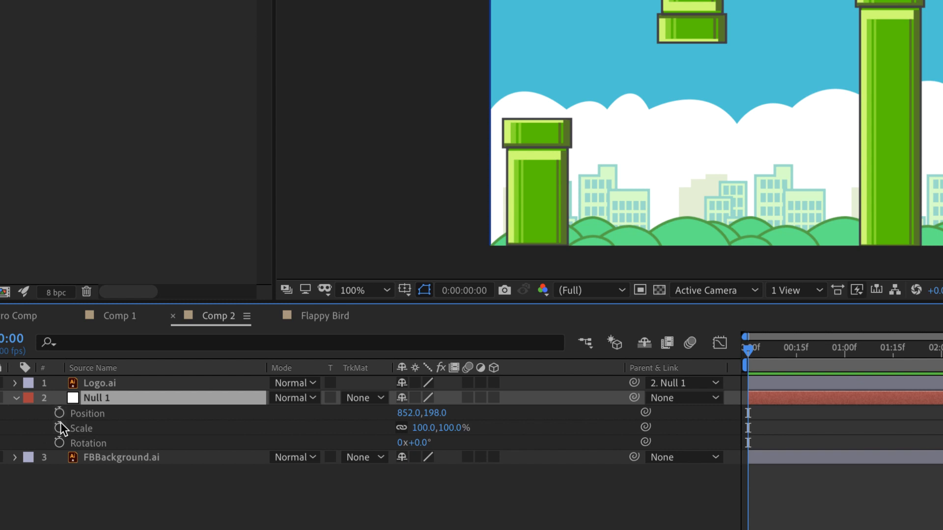
left_click(59, 413)
left_click(59, 428)
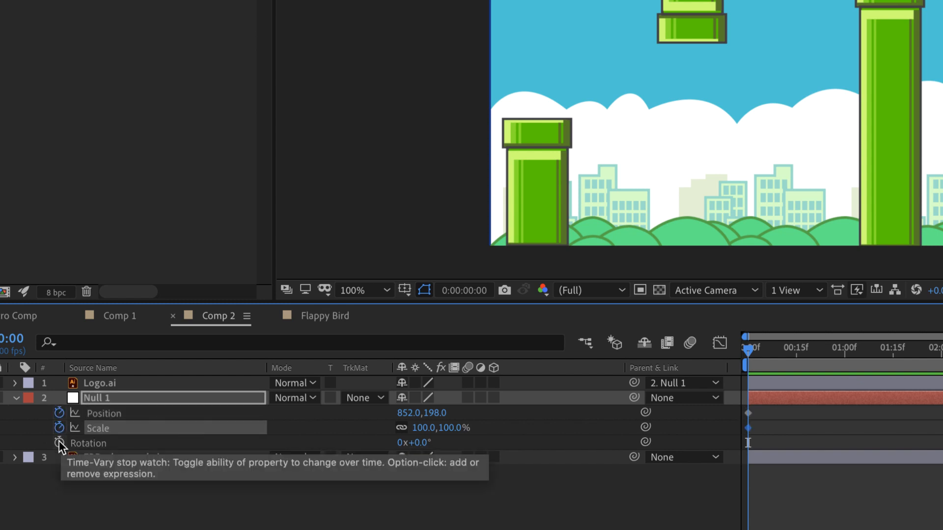
left_click(59, 443)
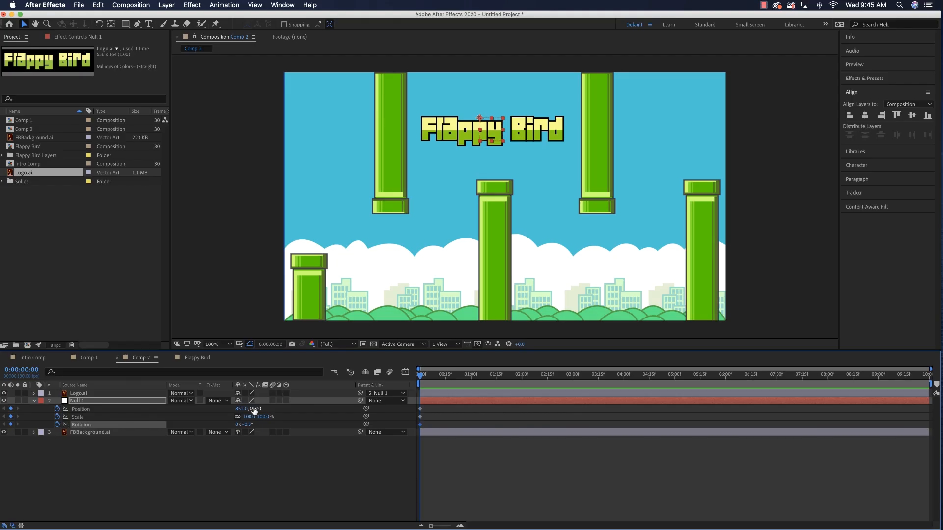
- At 0:00:00:00, set Null 1's Position Y to -131, its Scale to 50% and its Rotation to 180°
left_click_drag(254, 411, 91, 414)
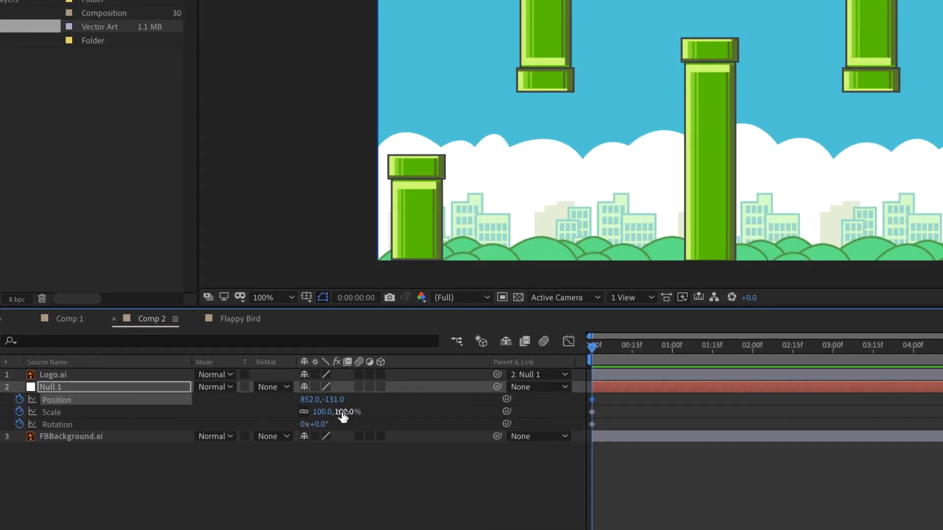
left_click_drag(343, 415, 322, 431)
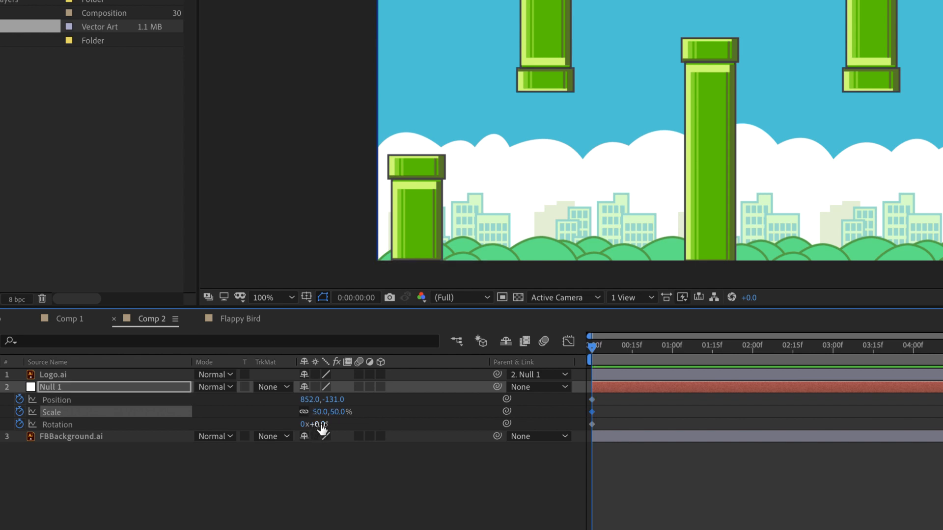
left_click(321, 425)
type("180")
key("Return")
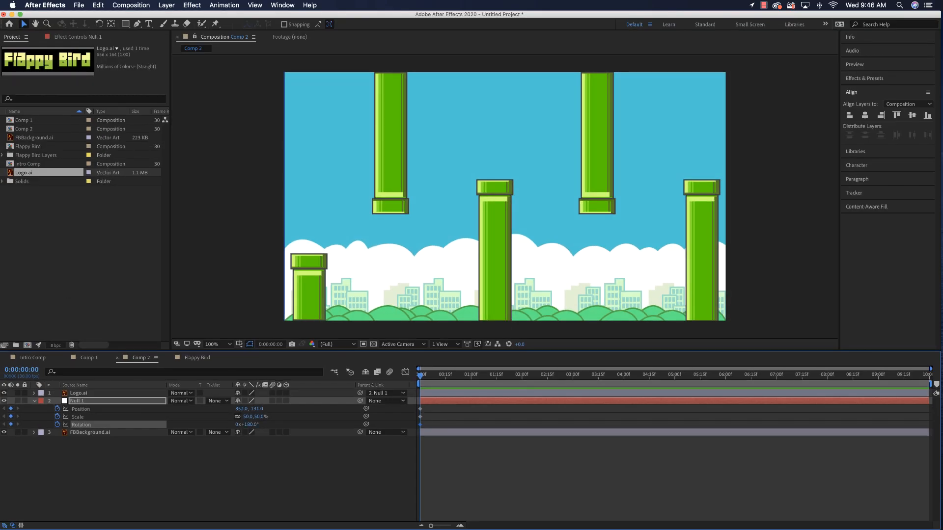
- At 0:00:01:00, lower Null 1 to bring the logo back into the sky, with Rotation 0° and Scale 100%
key("shift+Page_Down")
key("shift+Page_Down")
key("shift+Page_Down")
left_click_drag(256, 410, 445, 409)
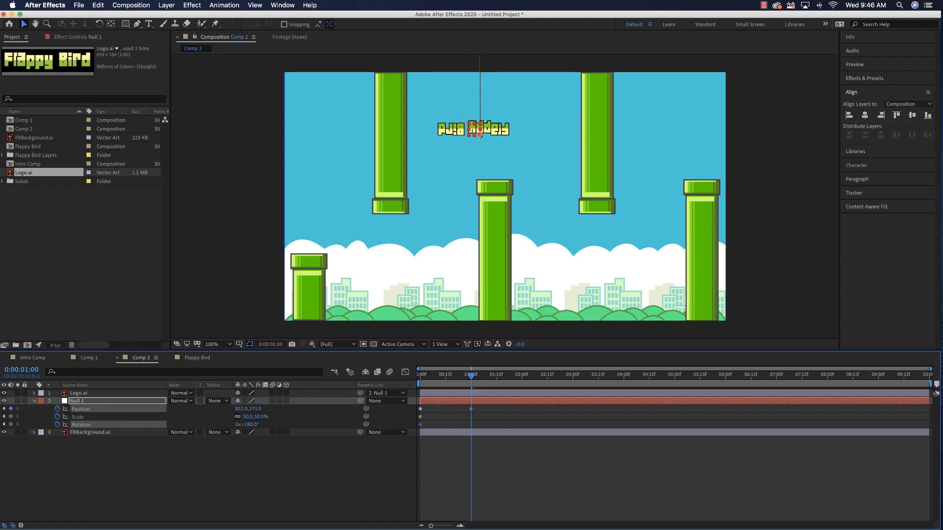
left_click(249, 424)
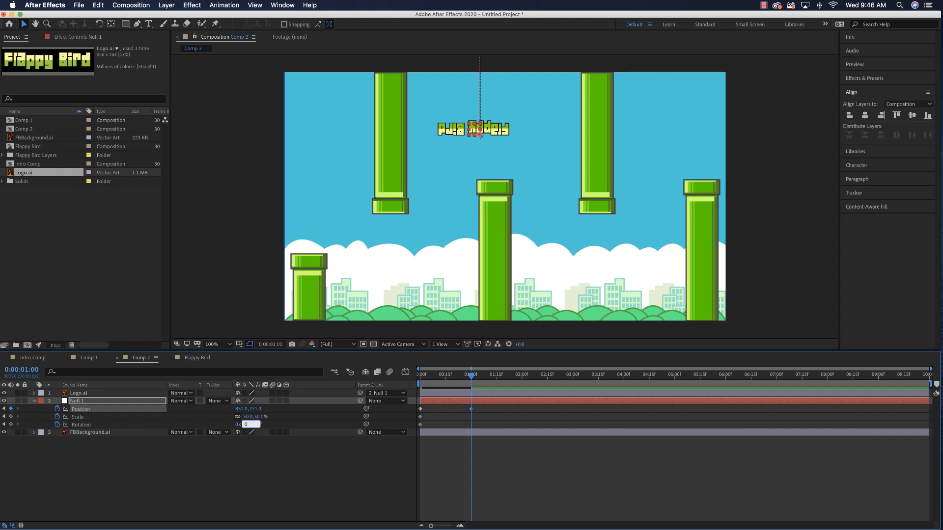
type("0")
key("Return")
left_click_drag(256, 417, 203, 417)
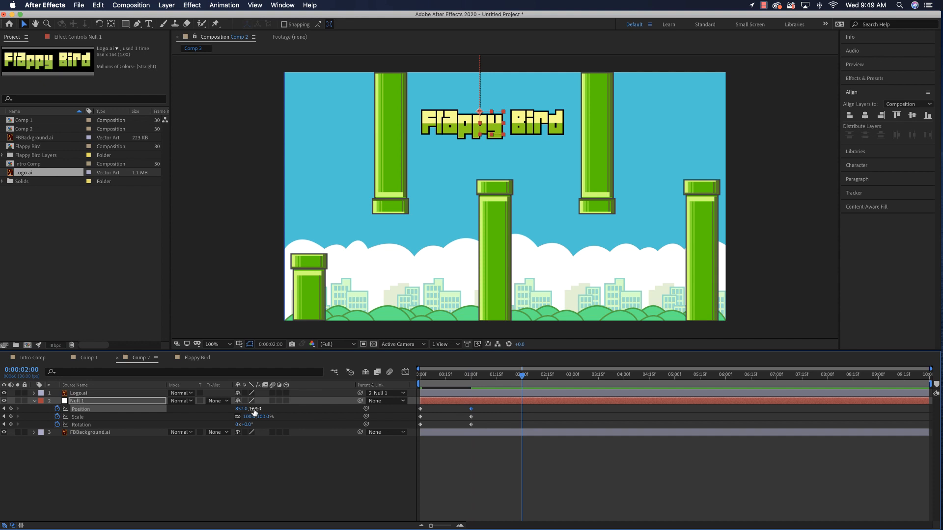
- At 0:00:02:00, set Null 1's Position Y to -131 and preview the logo's entrance and exit
left_click_drag(255, 411, 94, 430)
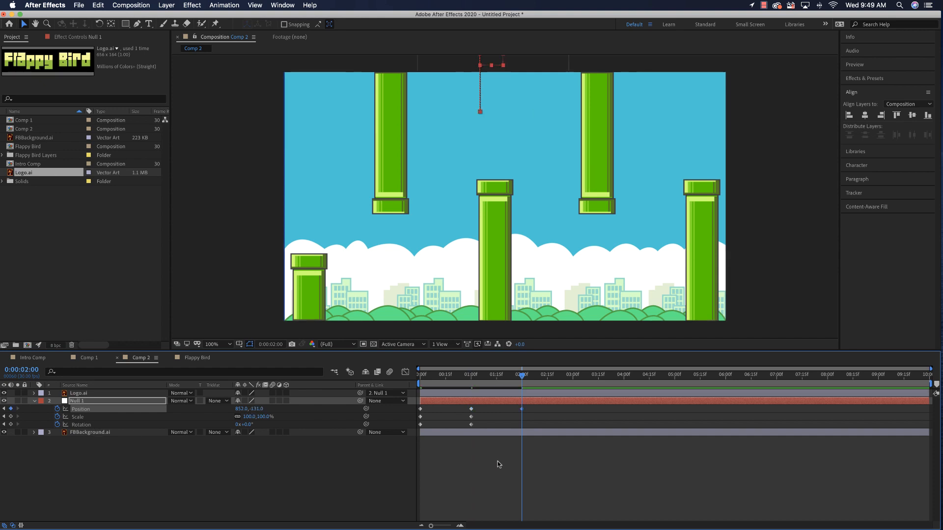
left_click_drag(520, 380, 441, 385)
key("space")
key("space")
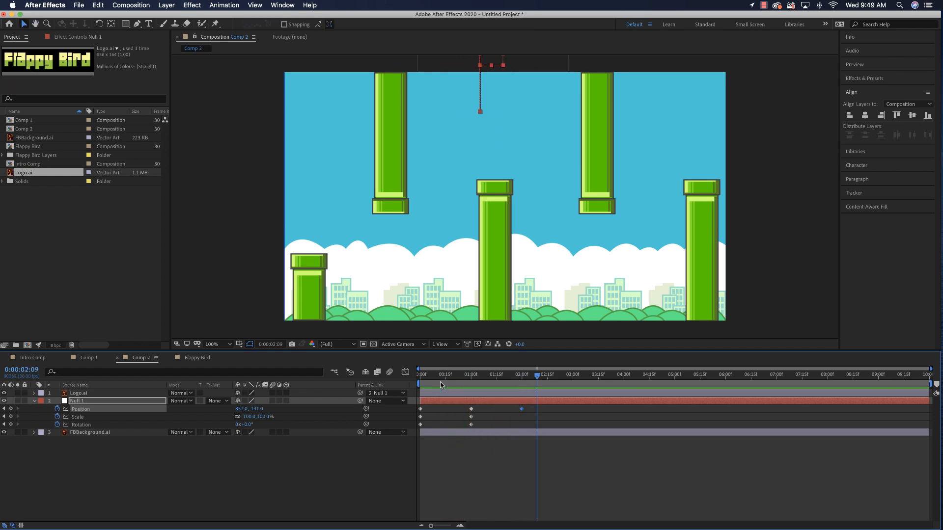
- At 0:00:01:10, set Null 1's Position Y to 169 so the logo holds in place, and preview the animation from the start
left_click_drag(537, 376, 489, 388)
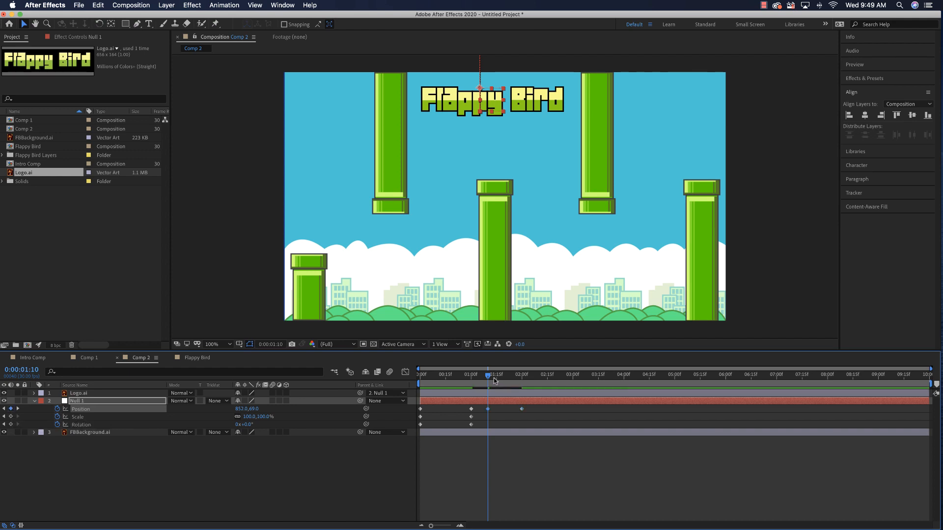
mouse_move(487, 378)
left_mouse_down()
mouse_move(472, 383)
mouse_move(488, 383)
left_mouse_up()
left_click_drag(258, 409, 303, 409)
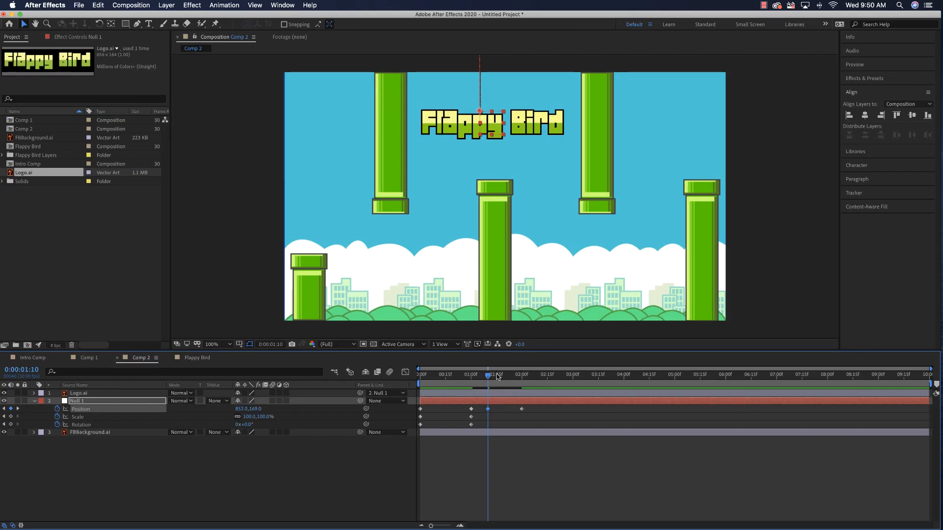
left_click_drag(487, 377, 416, 383)
key("space")
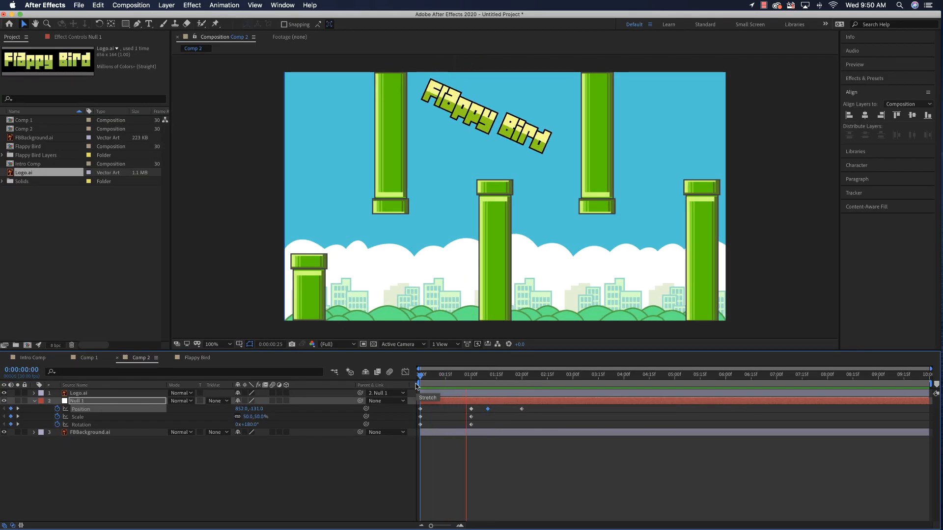
key("space")
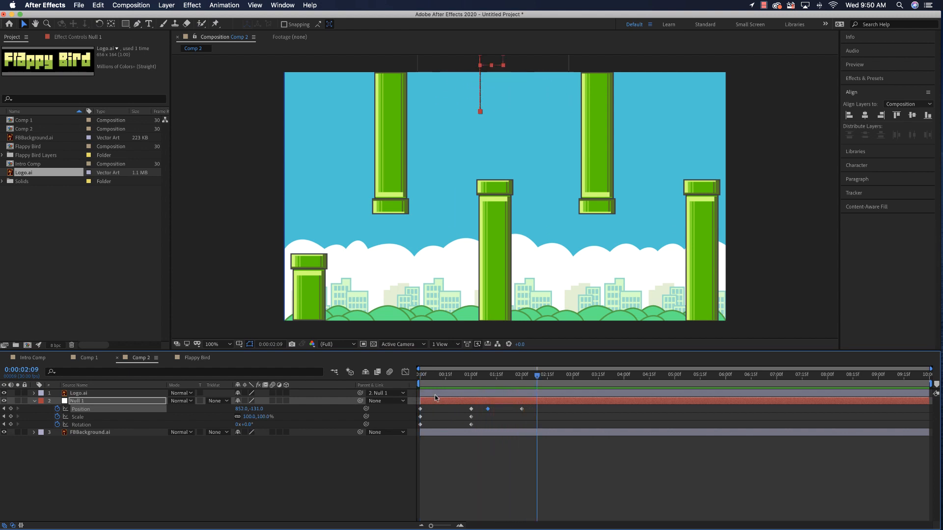
- Trim the end of the Null 1 layer to 0:00:02:00 and collapse its properties
left_click_drag(537, 378, 522, 383)
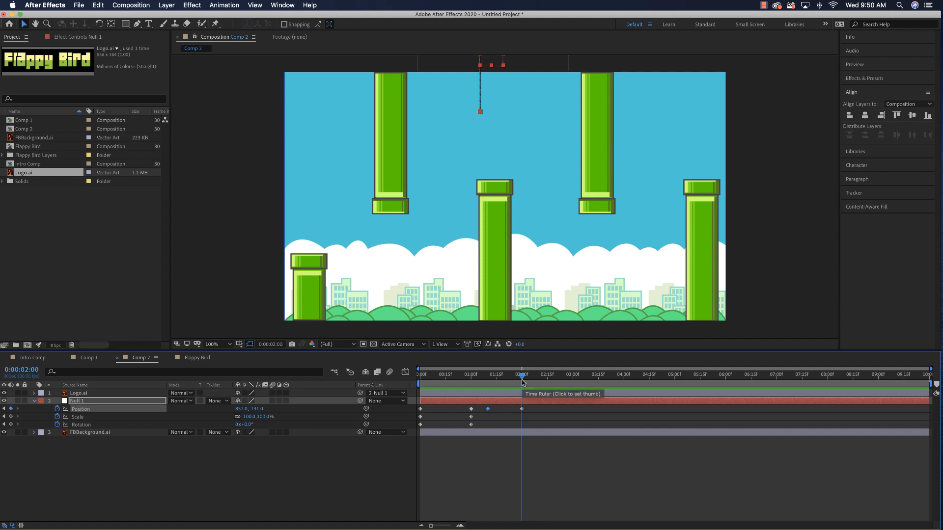
key("alt+bracketright")
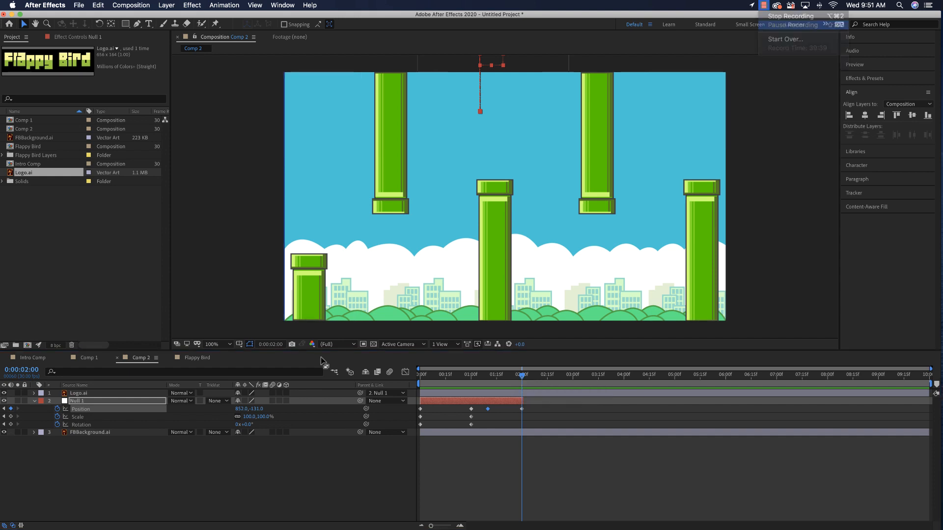
left_click(34, 402)
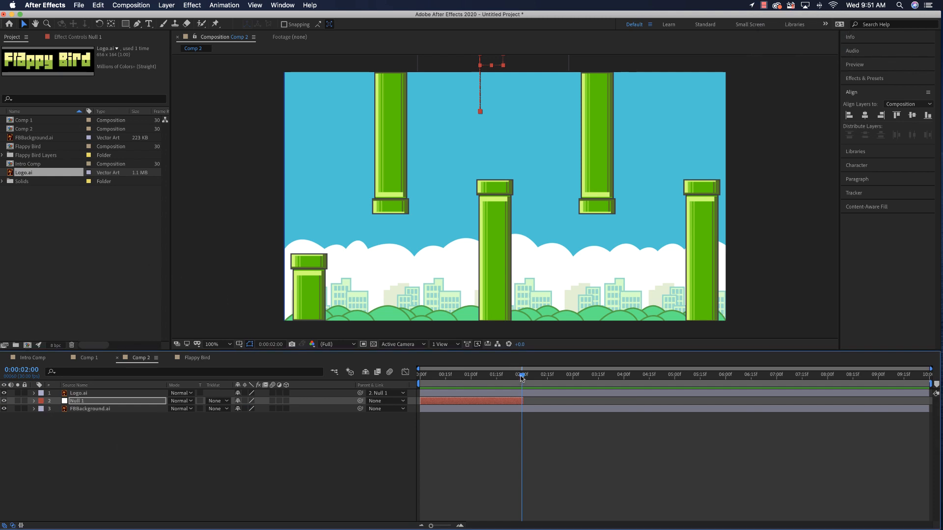
- At 0:00:00:00, add the Flappy Bird composition to Comp 2 with the bird in the sky just before the first hanging pipe
left_click_drag(522, 377, 422, 379)
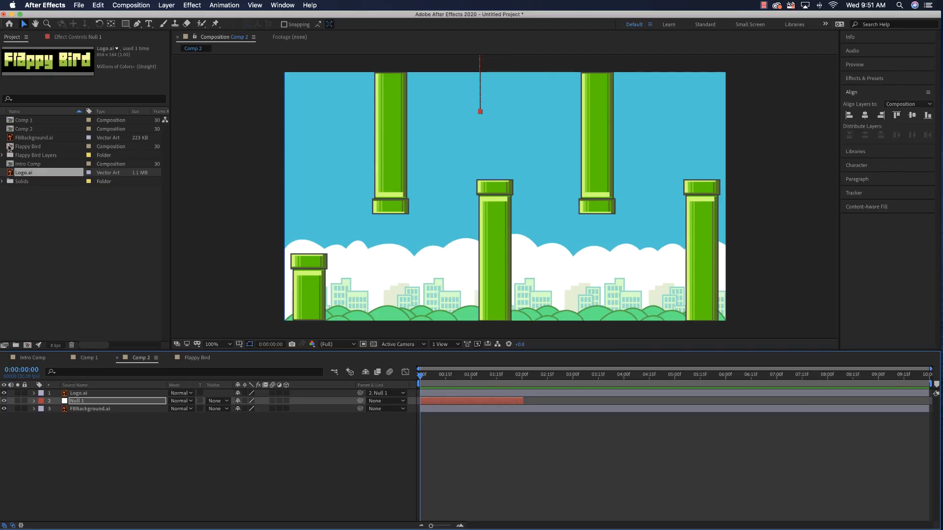
left_click_drag(17, 150, 350, 258)
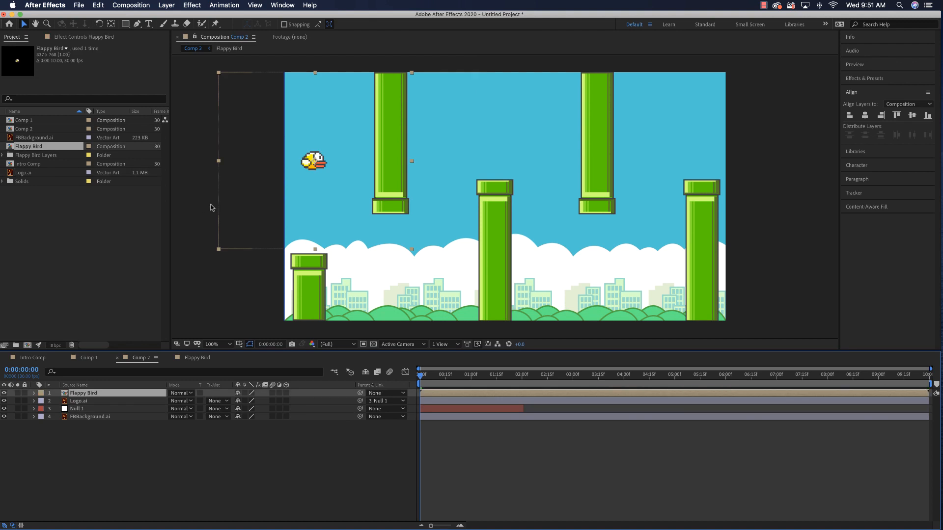
left_click_drag(319, 168, 344, 169)
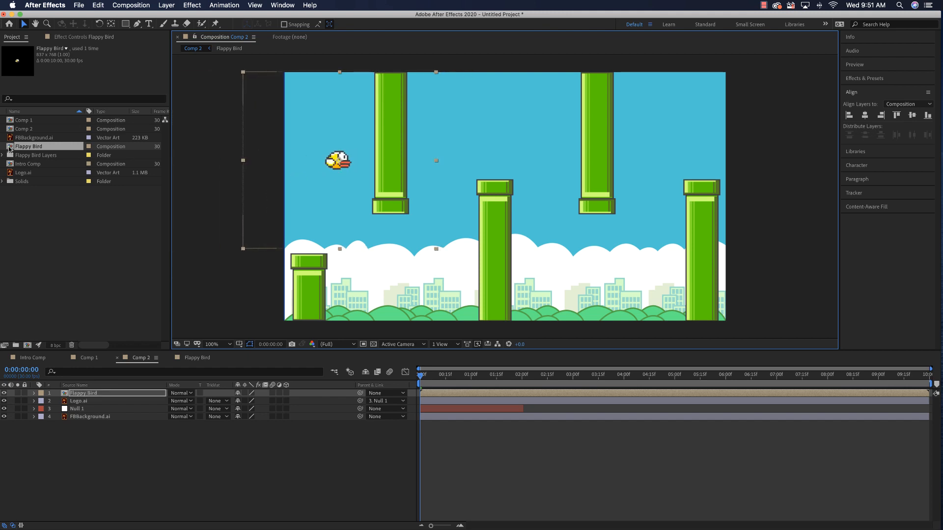
- Add a second Flappy Bird composition behind the first bird and rename its layer Flappy Baby
left_click_drag(10, 147, 206, 160)
left_click_drag(256, 164, 308, 164)
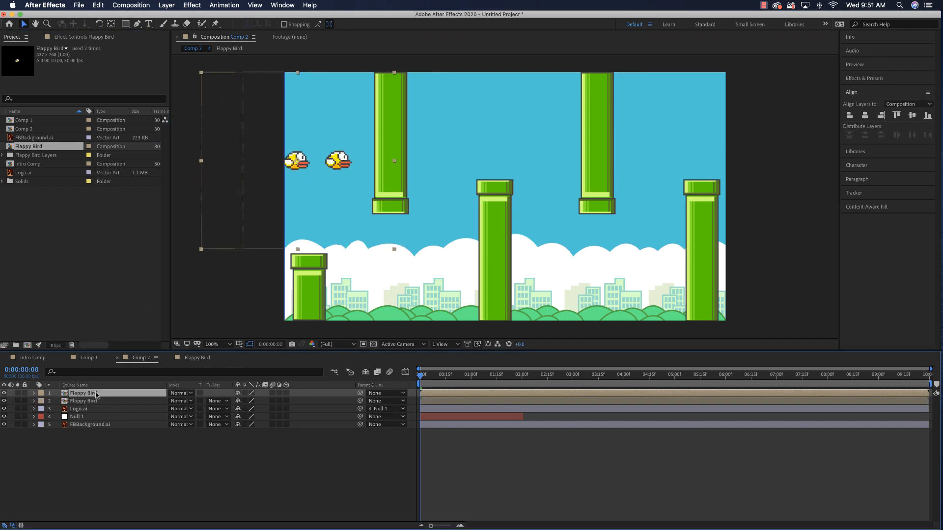
key("Return")
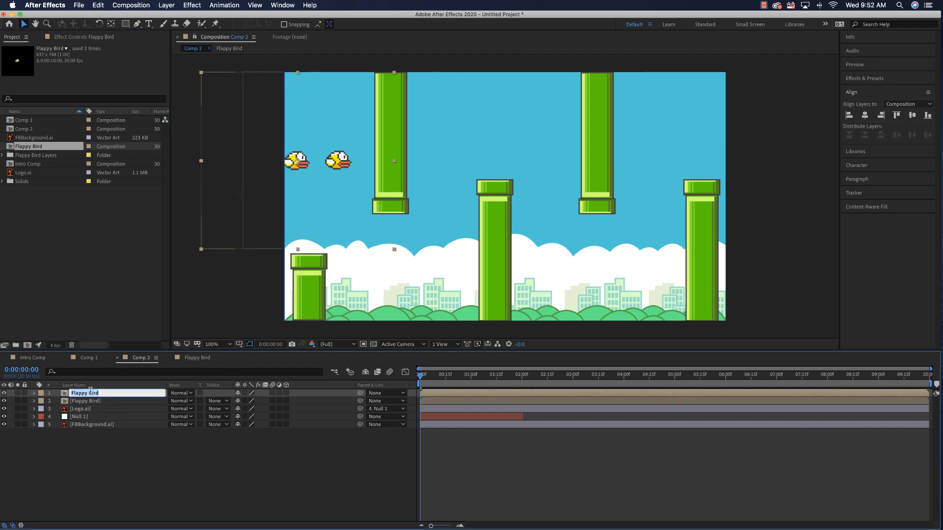
left_click_drag(91, 392, 106, 392)
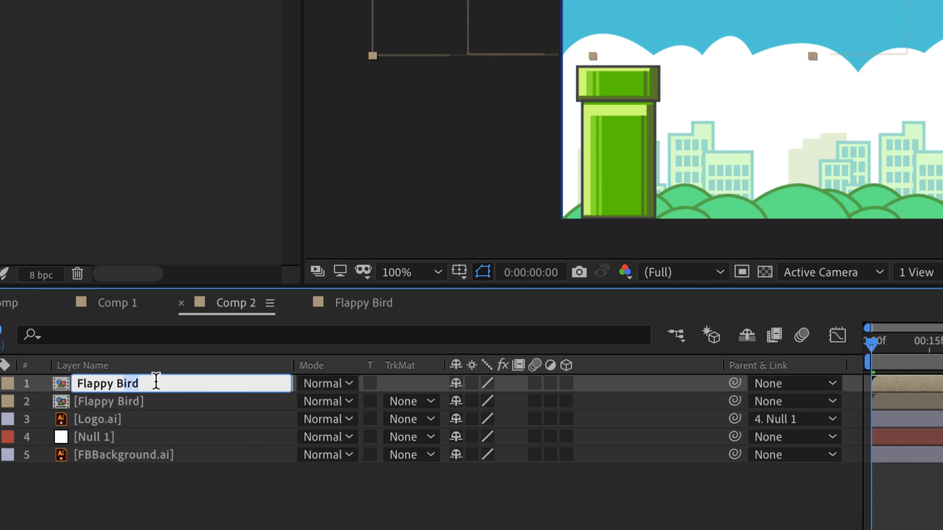
type("aby")
key("Return")
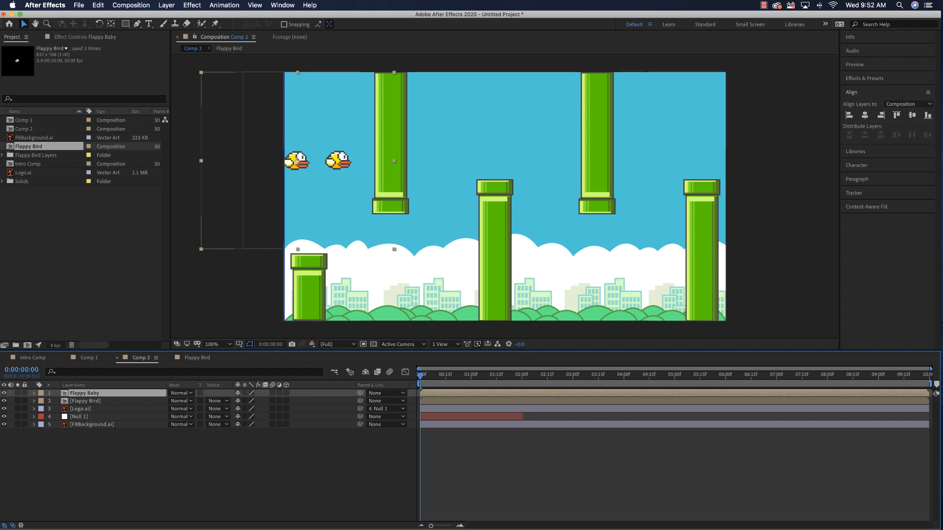
- Scale the Flappy Baby layer to 70% and move it close behind the larger bird
left_click(34, 393)
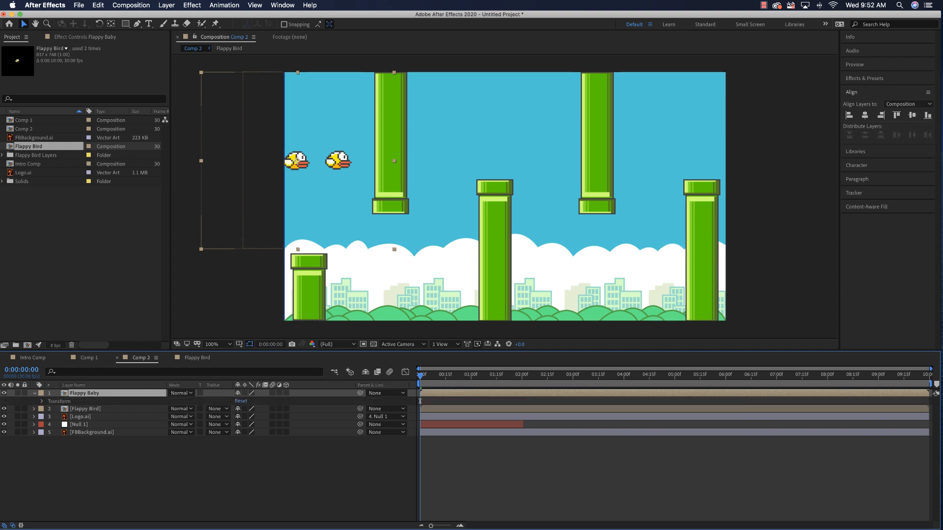
key("s")
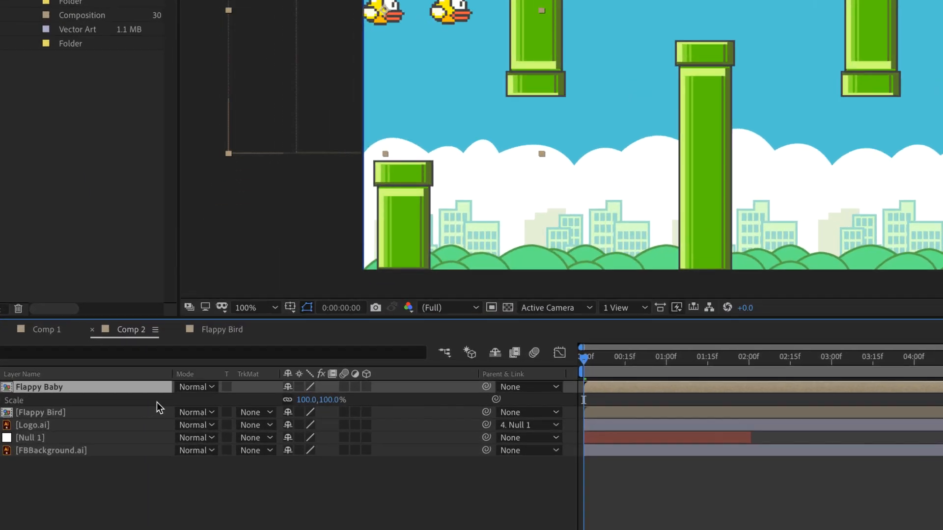
left_click_drag(327, 401, 308, 403)
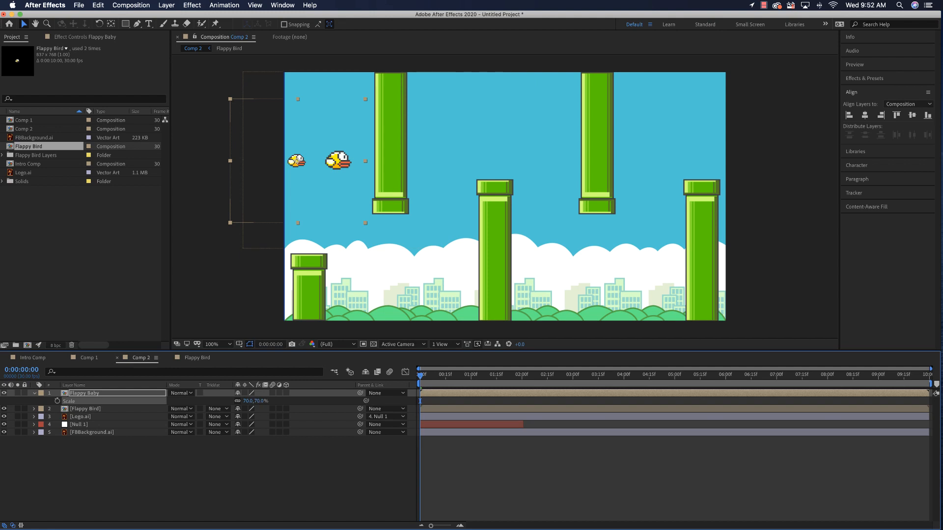
left_click_drag(297, 161, 313, 160)
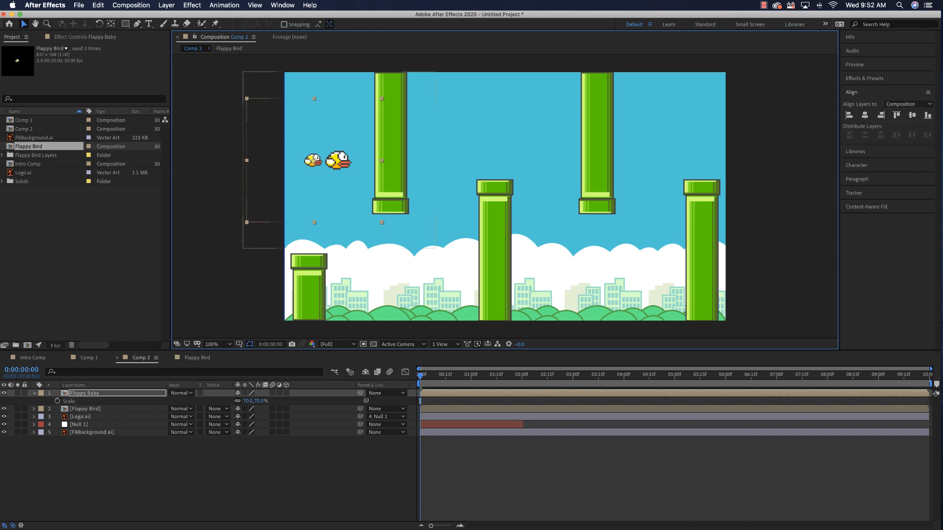
- Move the Flappy Baby and Flappy Bird layers together out of the frame, past the start of the scene, and deselect them
left_click(85, 409, "shift")
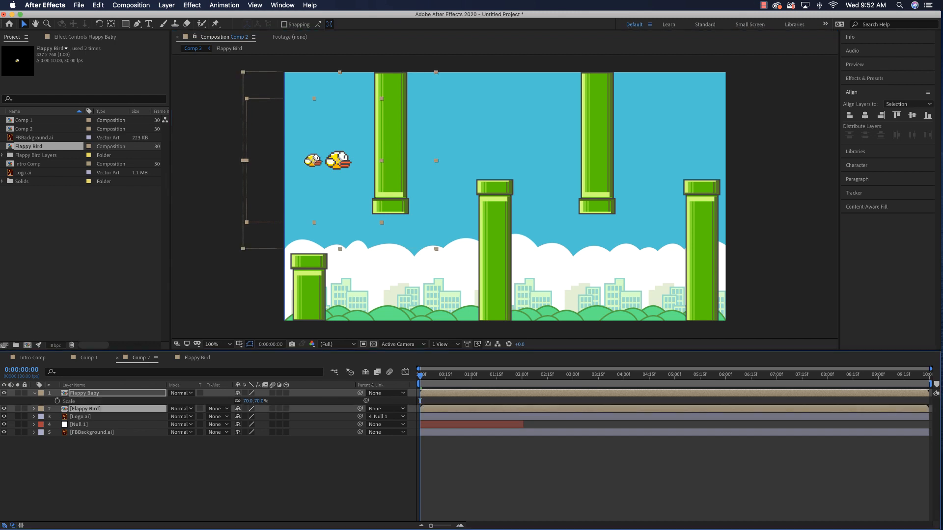
left_click_drag(339, 161, 270, 160)
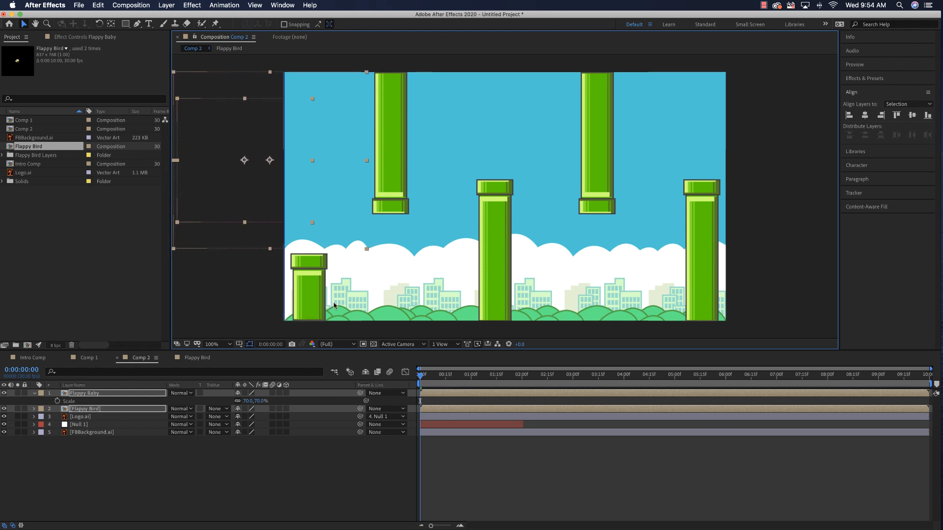
key("Return")
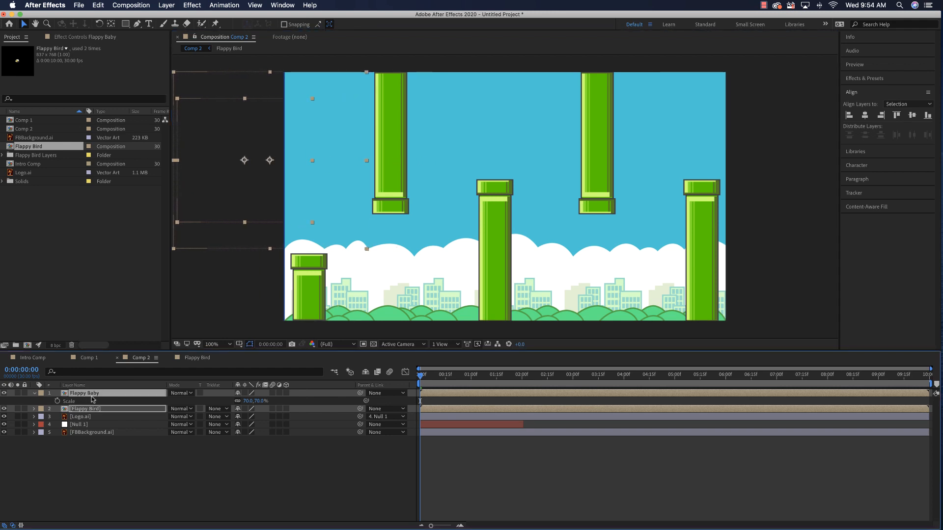
left_click(113, 474)
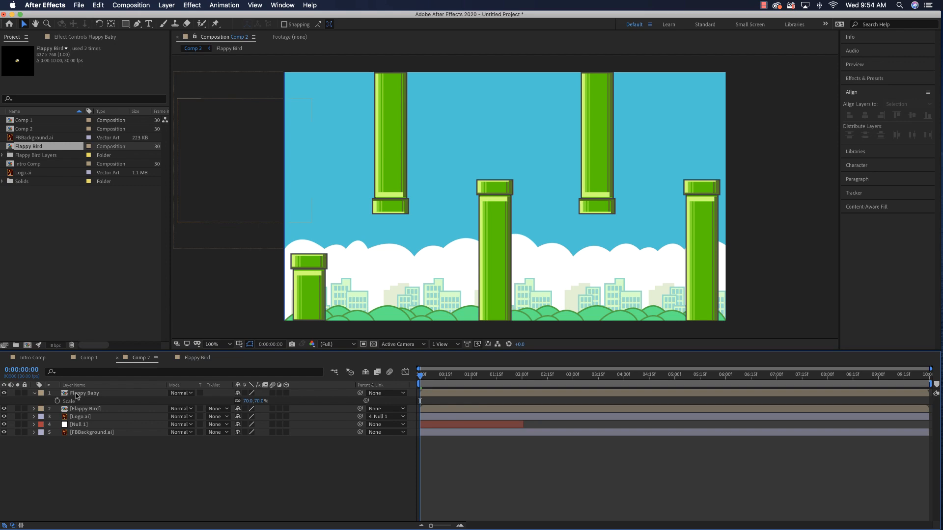
- Parent the Flappy Baby layer to the Flappy Bird layer
left_click(78, 393)
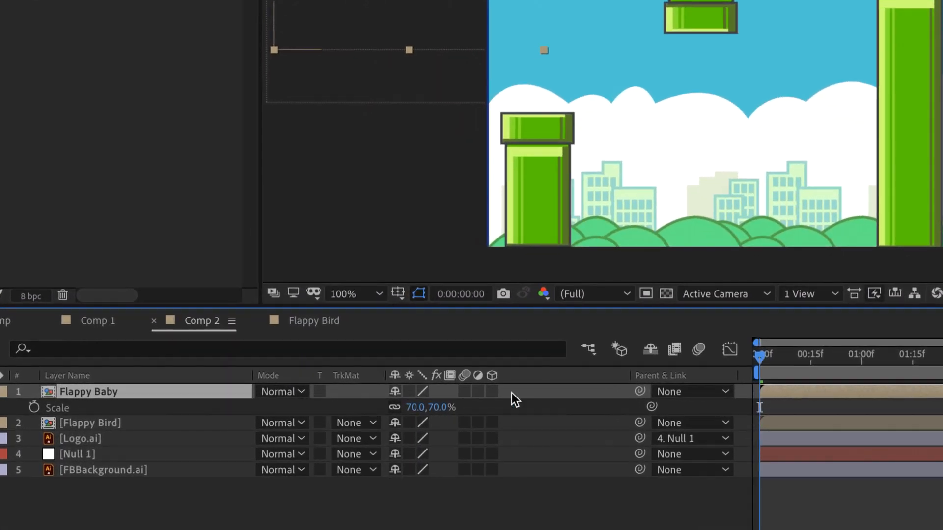
left_click(682, 392)
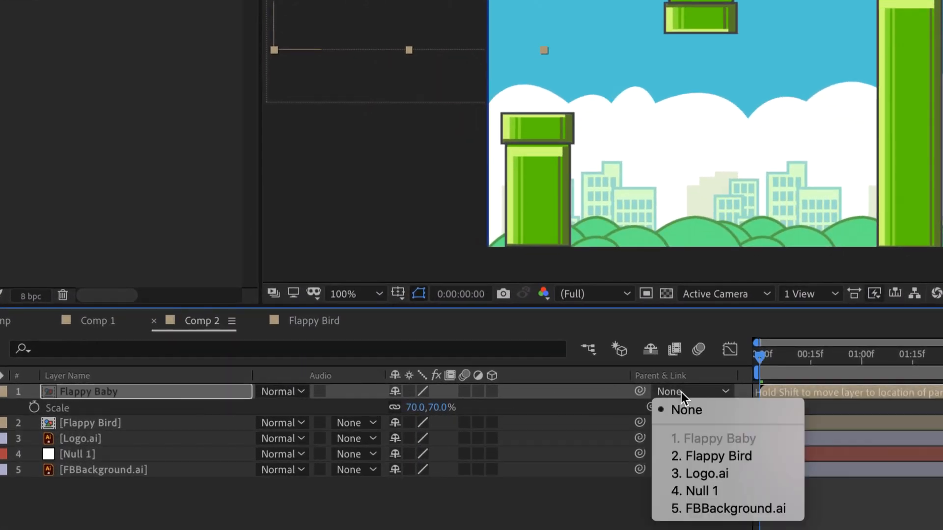
left_click(709, 456)
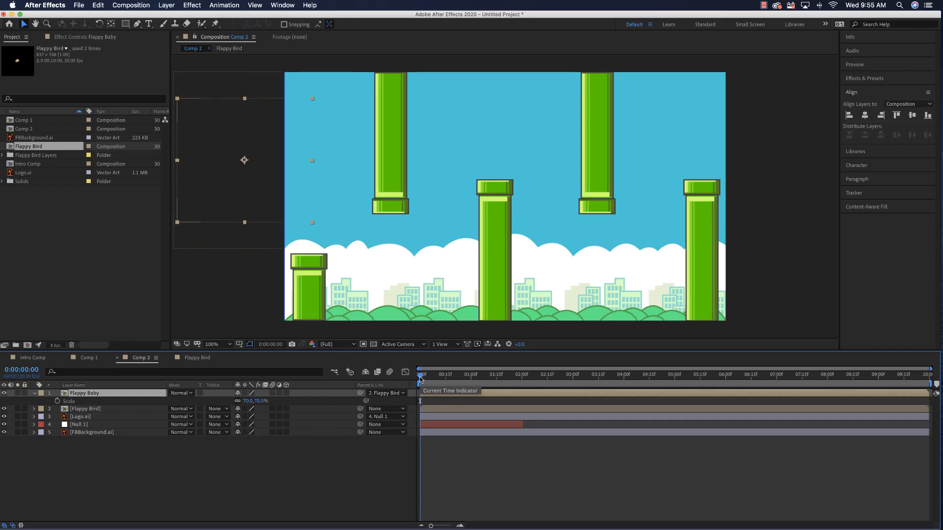
- At 0:00:01:00, add a Position keyframe to Flappy Bird and set its Position X to 207
left_click_drag(420, 379, 472, 381)
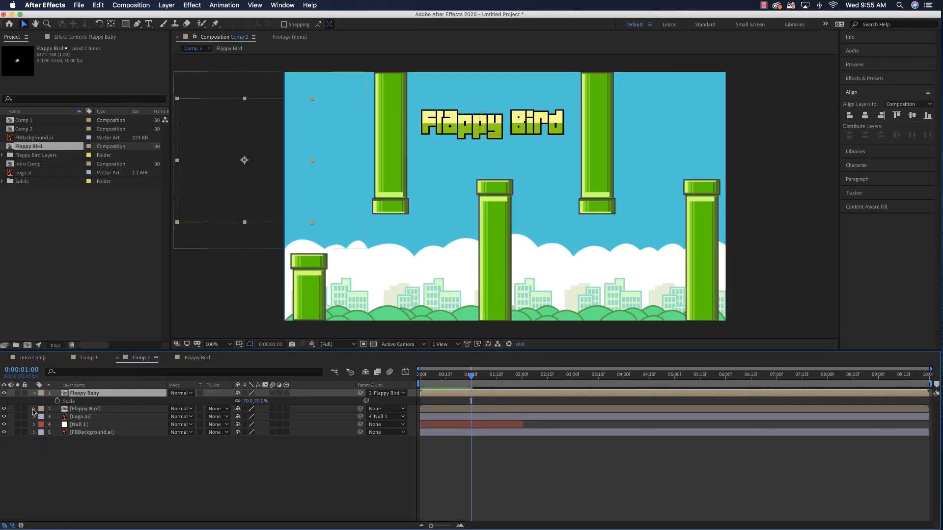
left_click(33, 409)
left_click(42, 417)
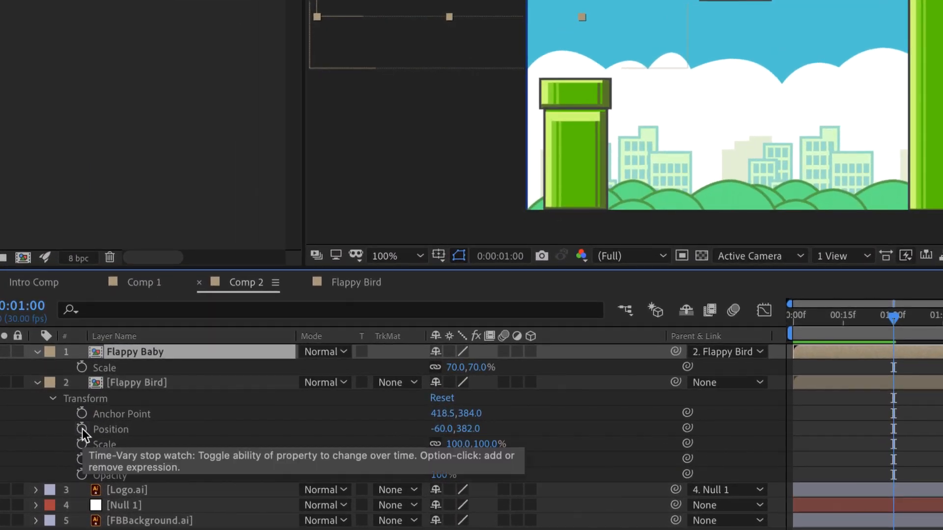
left_click(82, 428)
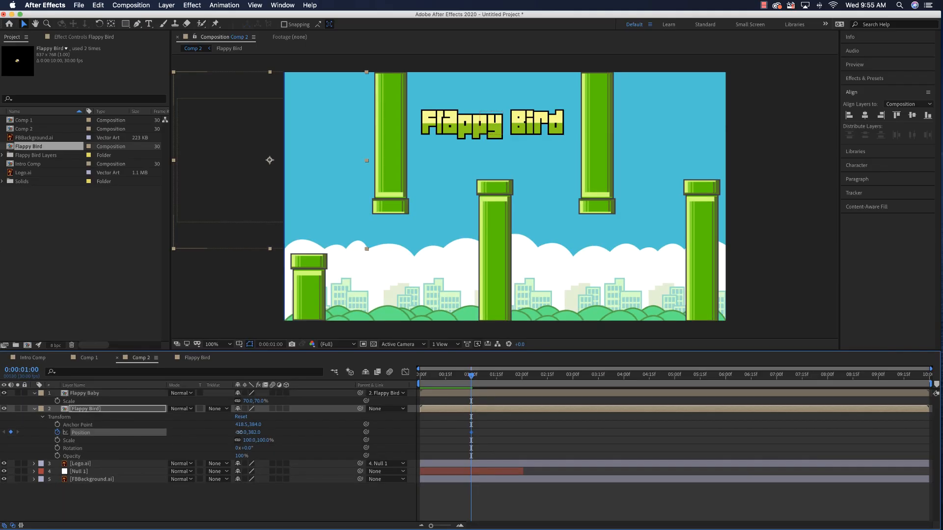
left_click_drag(239, 432, 363, 430)
- At 0:00:02:00, move Flappy Bird down beneath the first hanging pipe, to a Position Y of about 864
left_click_drag(472, 378, 521, 379)
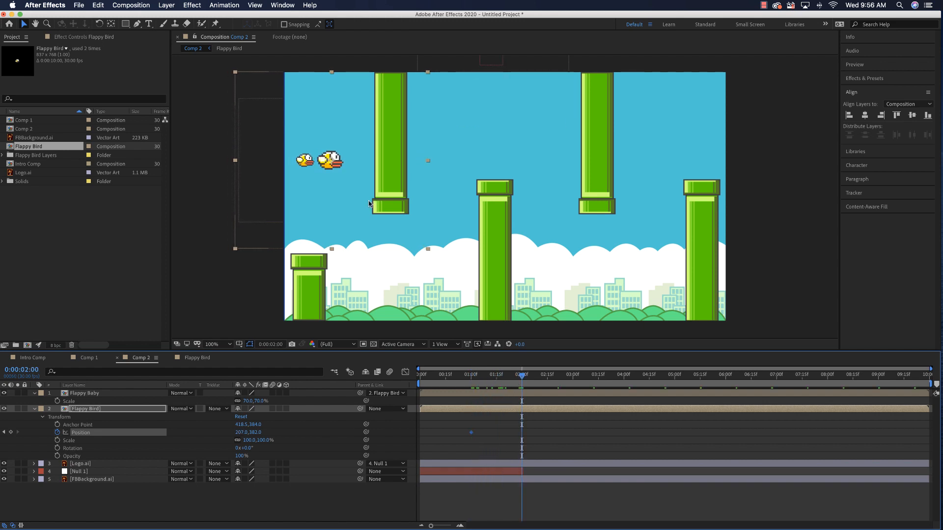
left_click_drag(338, 166, 408, 278)
- At 0:00:03:00, set Flappy Bird's Position to 972, 187, above the tall middle pipe
left_click(524, 379)
key("space")
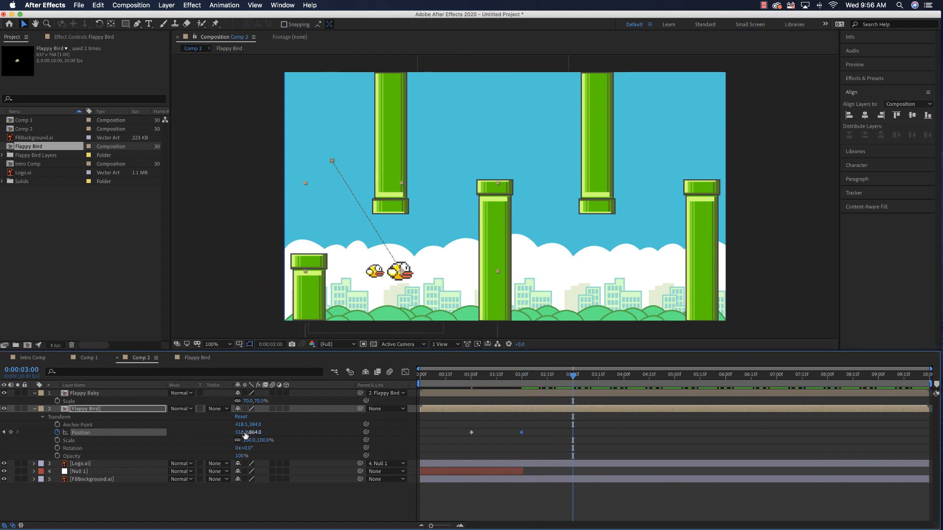
left_click_drag(246, 434, 444, 428)
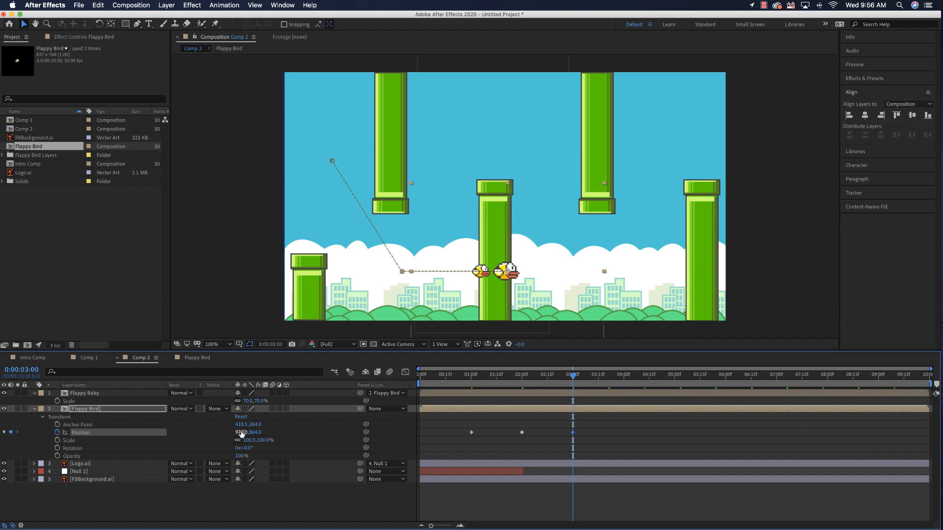
left_click_drag(254, 432, 123, 432)
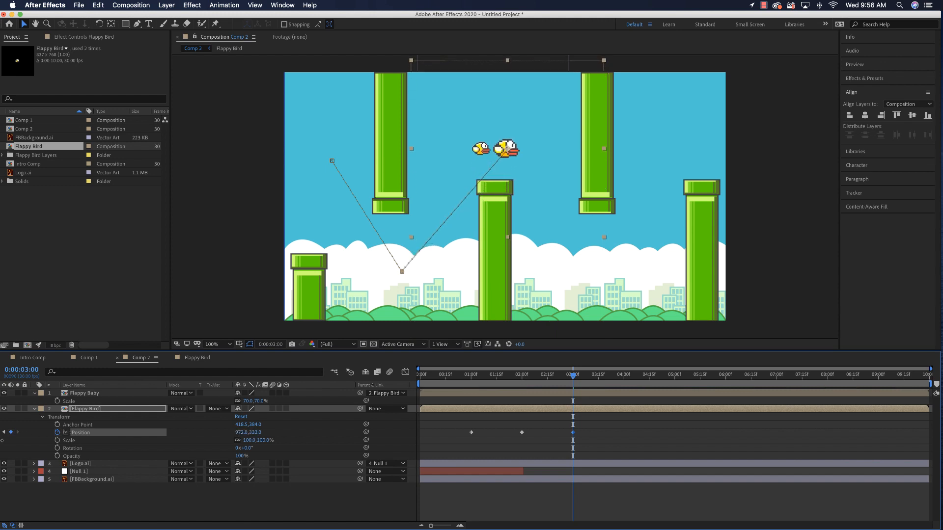
left_click_drag(2, 440, 0, 441)
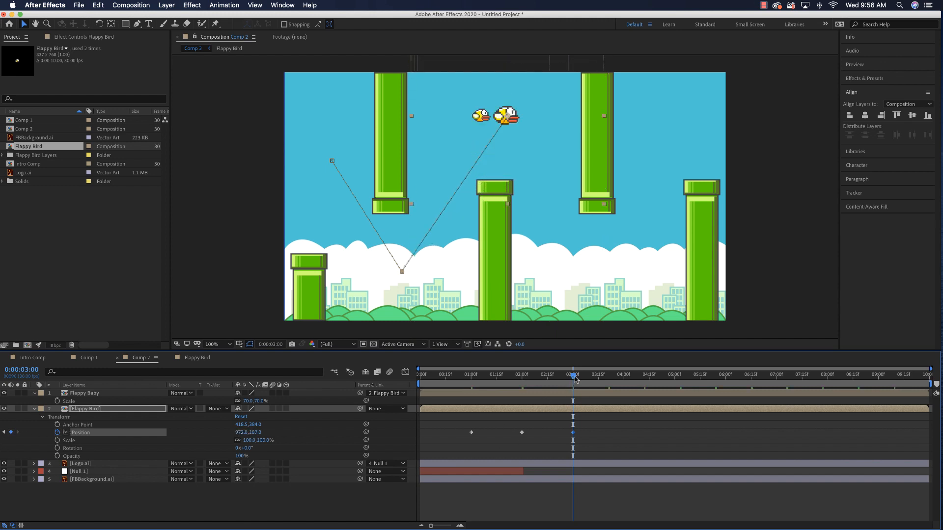
- Keyframe Flappy Bird beneath the second hanging pipe at 0:00:04:00 and at Position 1774, 213 at 0:00:05:00
left_click_drag(576, 378, 623, 376)
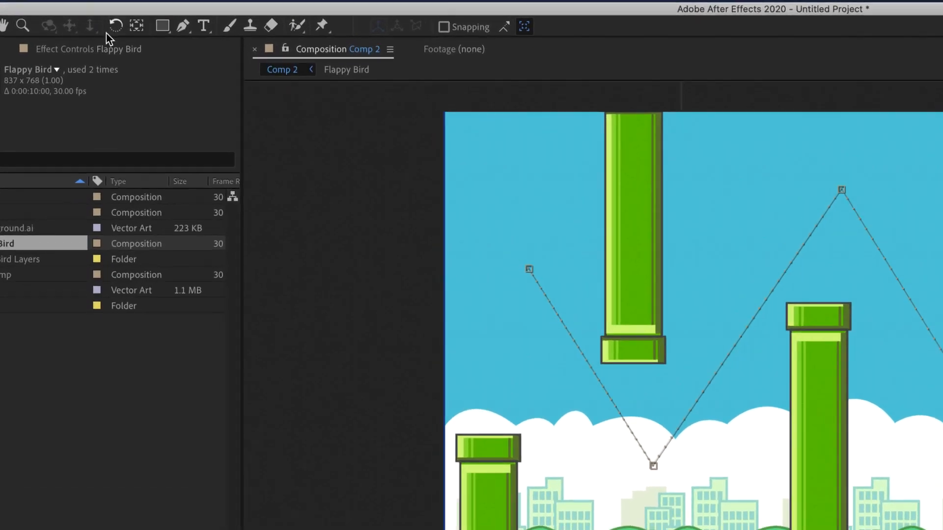
- Smooth the three inner turning points of Flappy Bird's motion path with the Convert Vertex tool
left_click(183, 26)
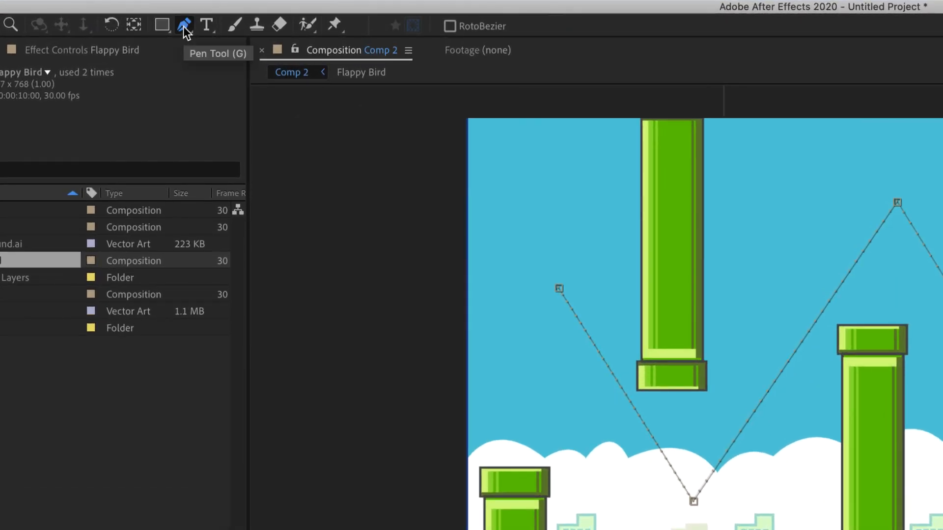
left_click(184, 25)
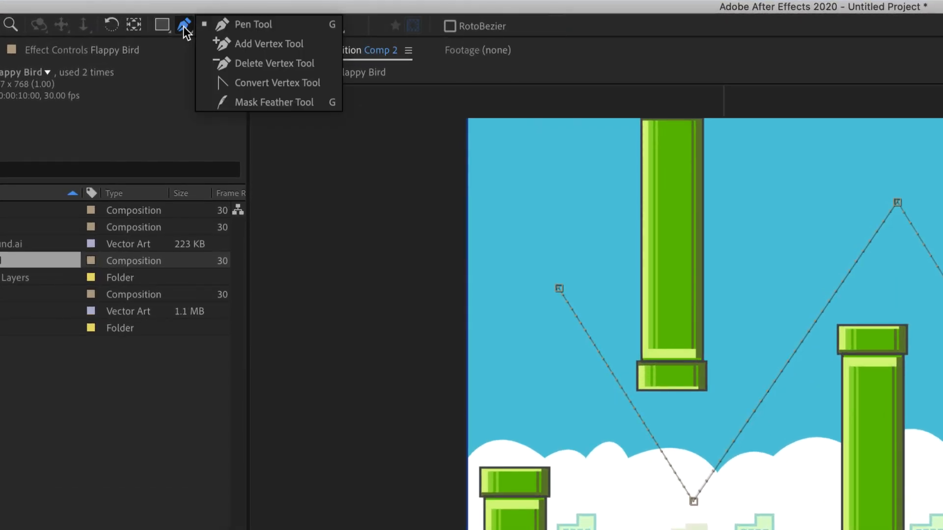
left_click(278, 85)
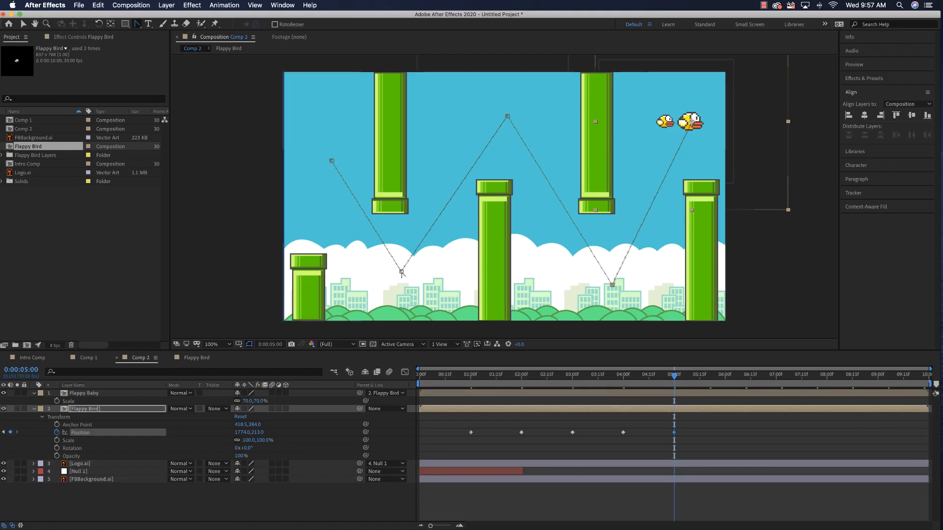
left_click(694, 501)
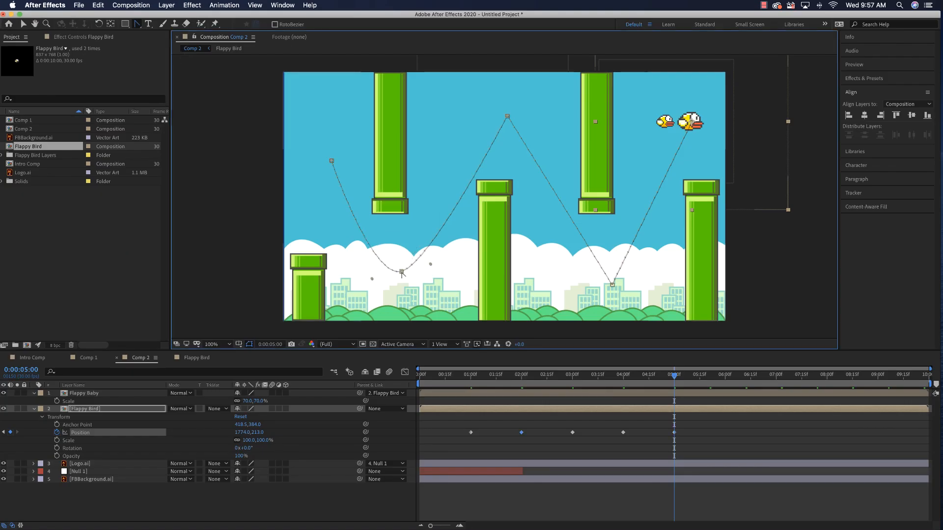
left_click(507, 117)
left_click(613, 285)
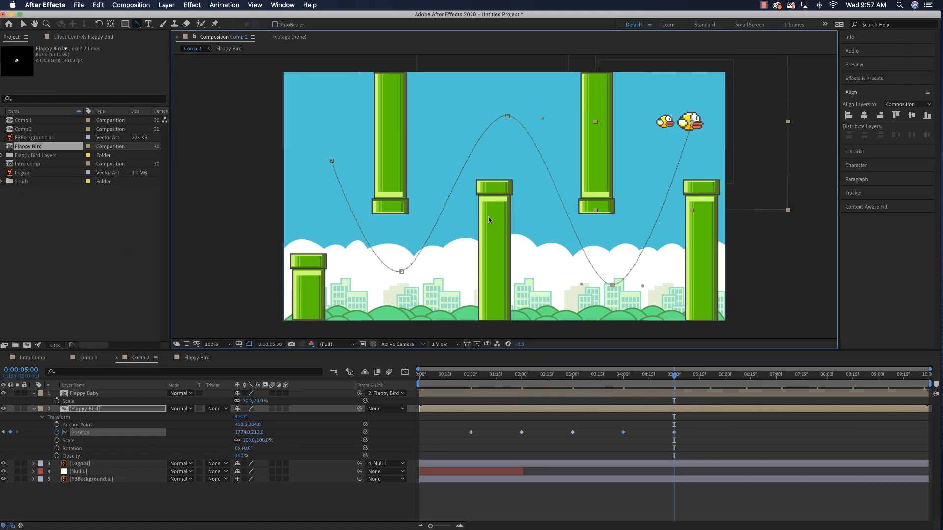
- Reshape the outgoing curve handle of Flappy Bird's 0:00:02:00 path point, checking the bird's flight between the first hanging pipe and the middle pipe
left_click_drag(674, 376, 543, 379)
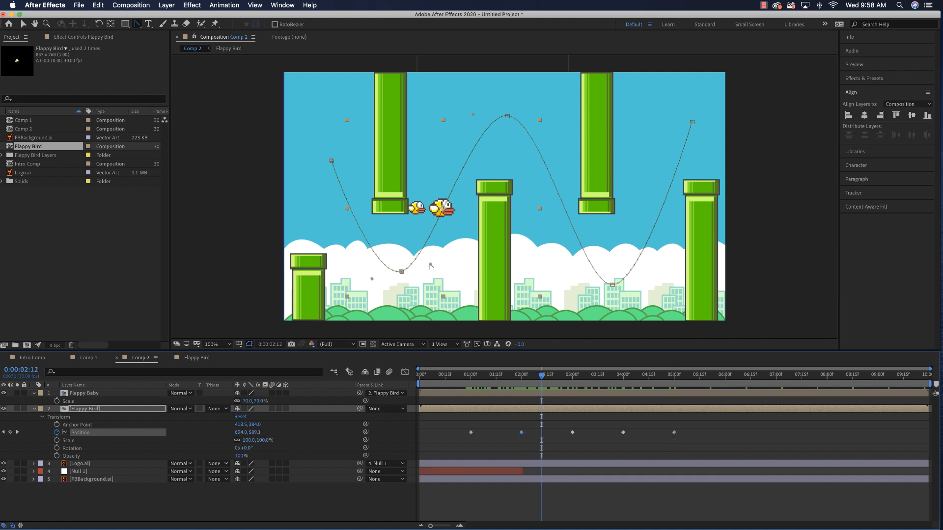
left_click_drag(431, 266, 466, 260)
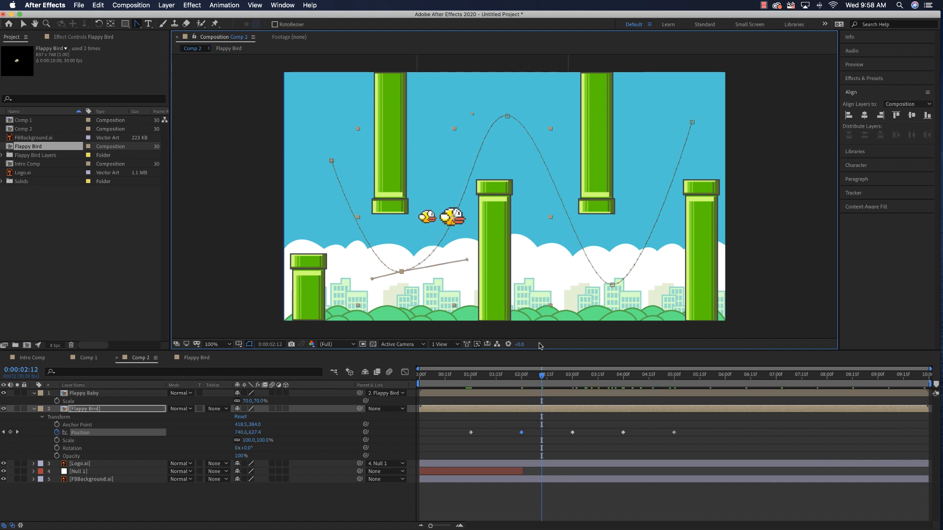
mouse_move(541, 375)
left_mouse_down()
mouse_move(465, 381)
mouse_move(552, 376)
left_mouse_up()
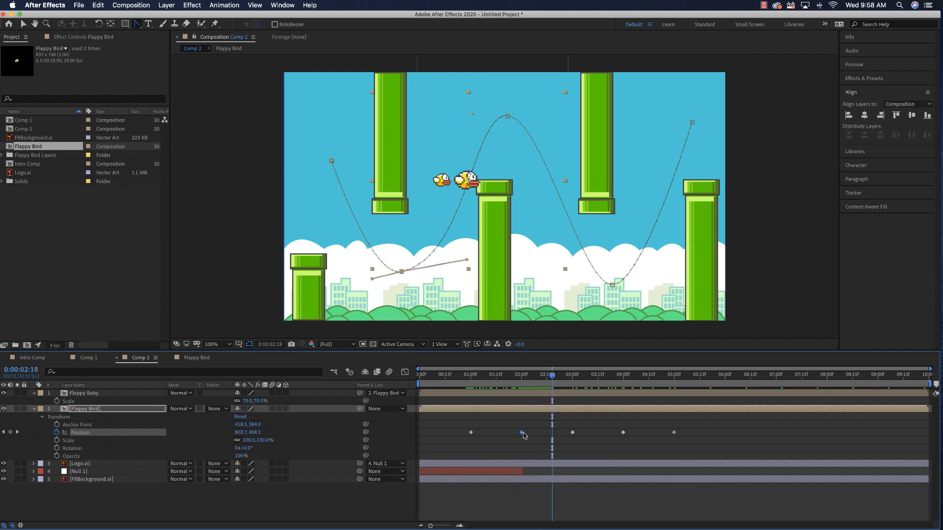
left_click_drag(466, 260, 435, 262)
left_click_drag(522, 376, 540, 375)
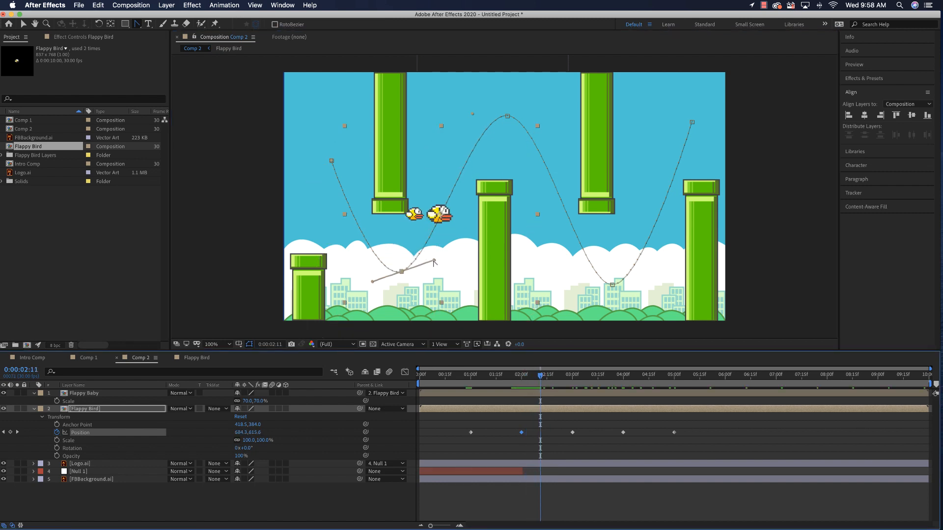
left_click_drag(434, 262, 442, 263)
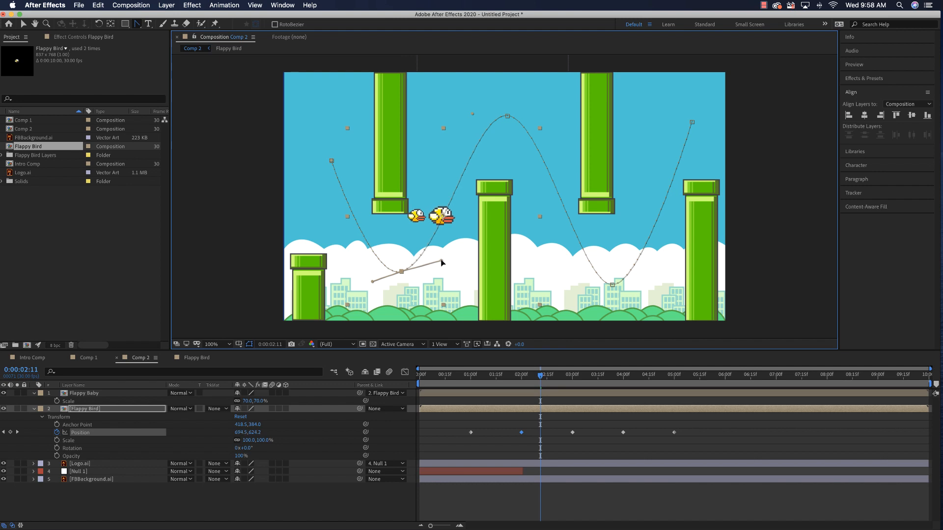
- Convert the path point above the tall middle pipe to a corner and back to a curve, and check the flight up to about 0:00:05:00
left_click(508, 116)
left_click(508, 117)
left_click_drag(541, 377, 676, 331)
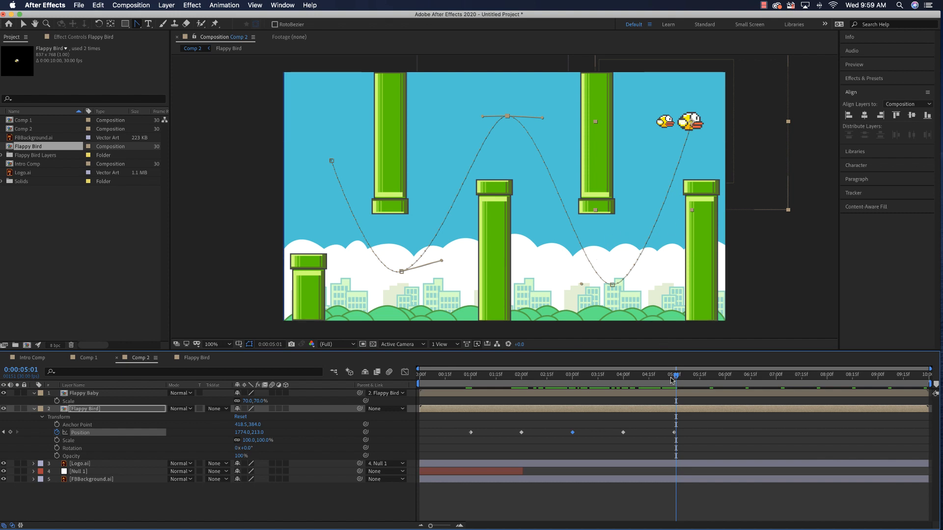
key("Home")
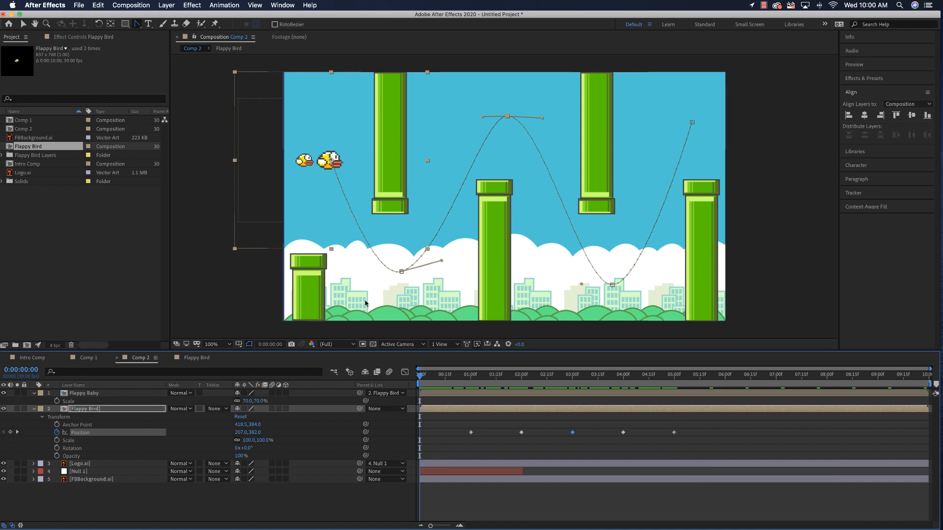
- Split the Flappy Baby layer at 0:00:02:00
left_click(96, 394)
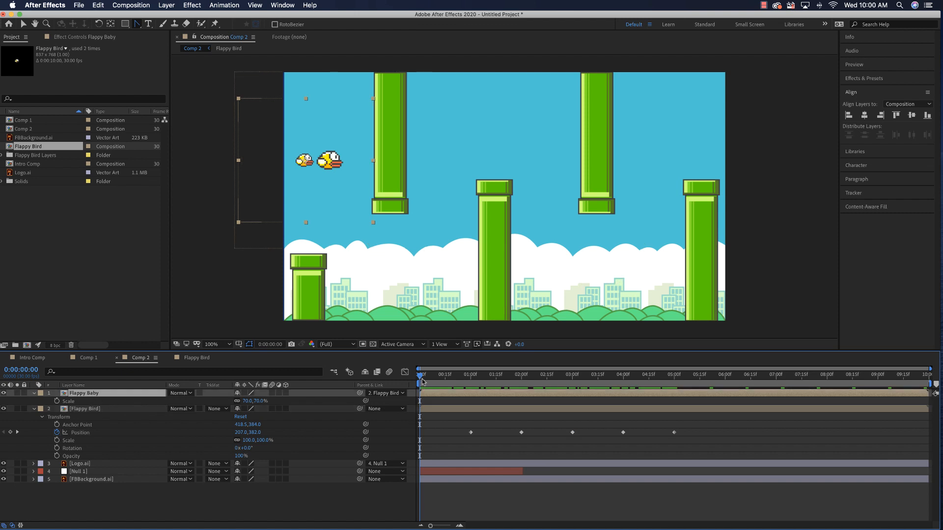
left_click_drag(421, 377, 522, 367)
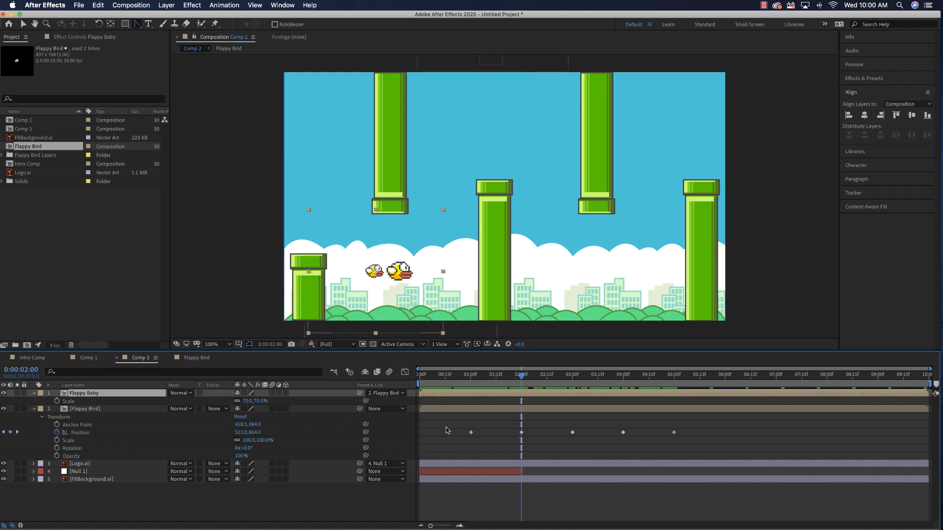
left_click(97, 6)
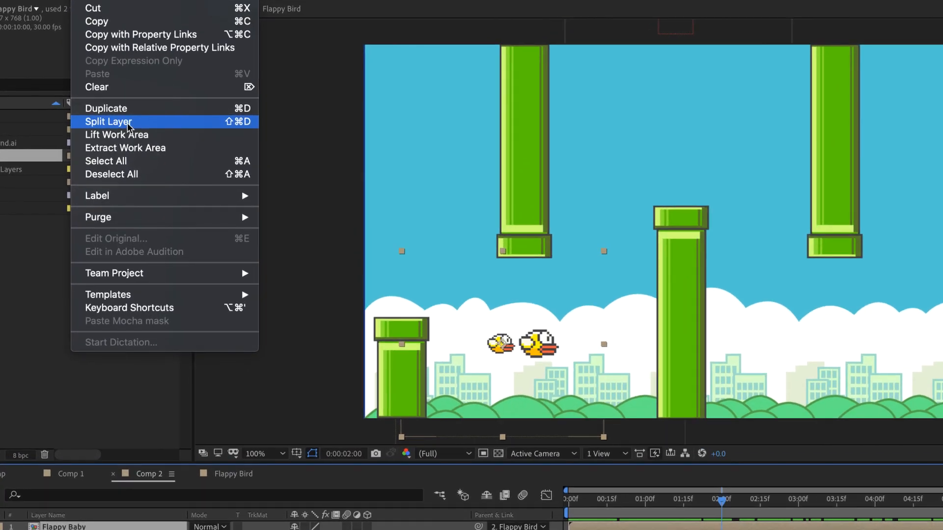
left_click(129, 127)
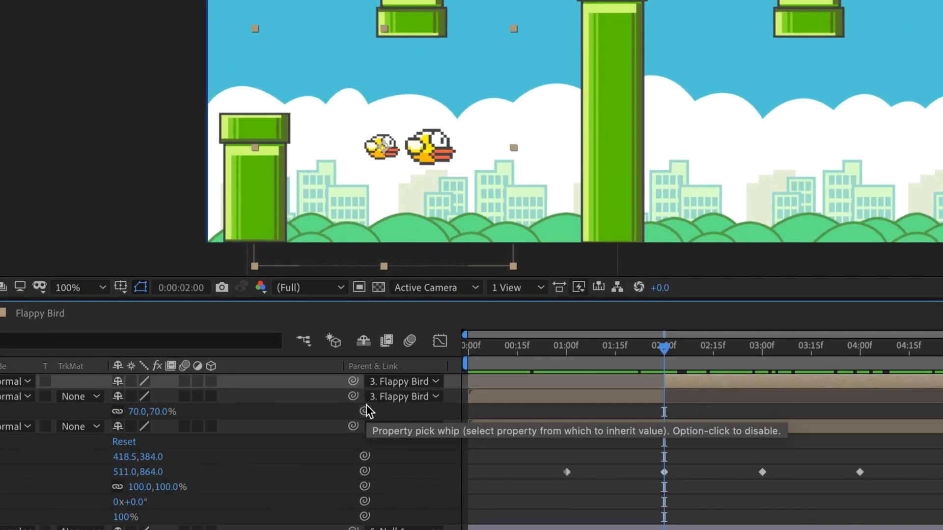
- Set the parent of the first Flappy Baby segment to None and check both birds' motion up to about 0:00:05:00
left_click(431, 397)
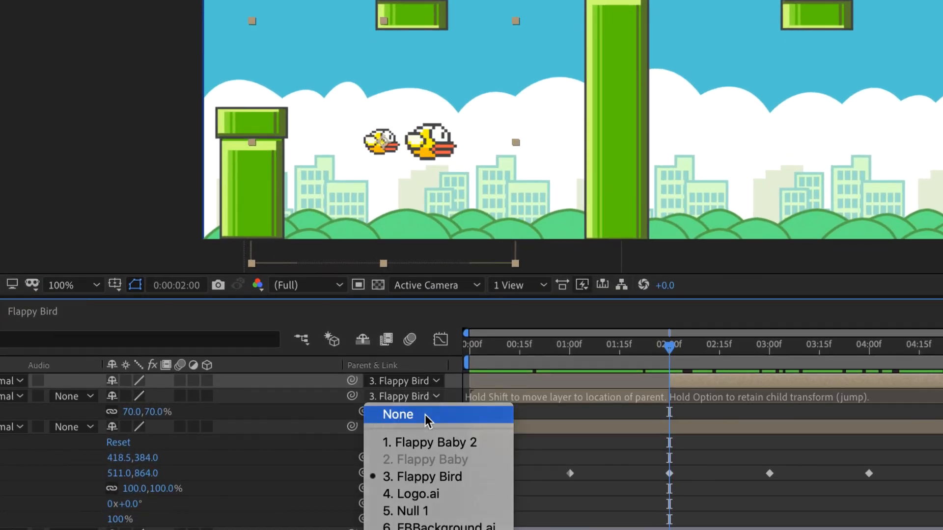
left_click(425, 417)
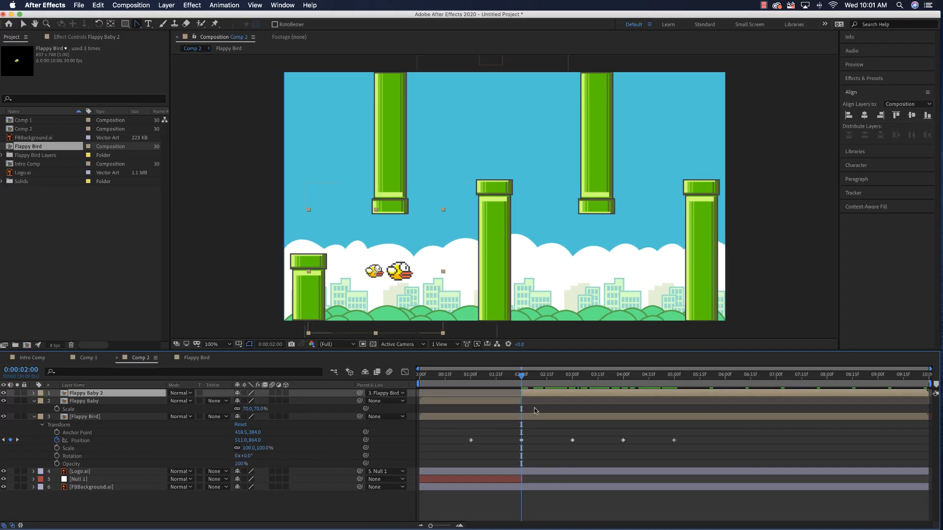
left_click_drag(443, 375, 678, 343)
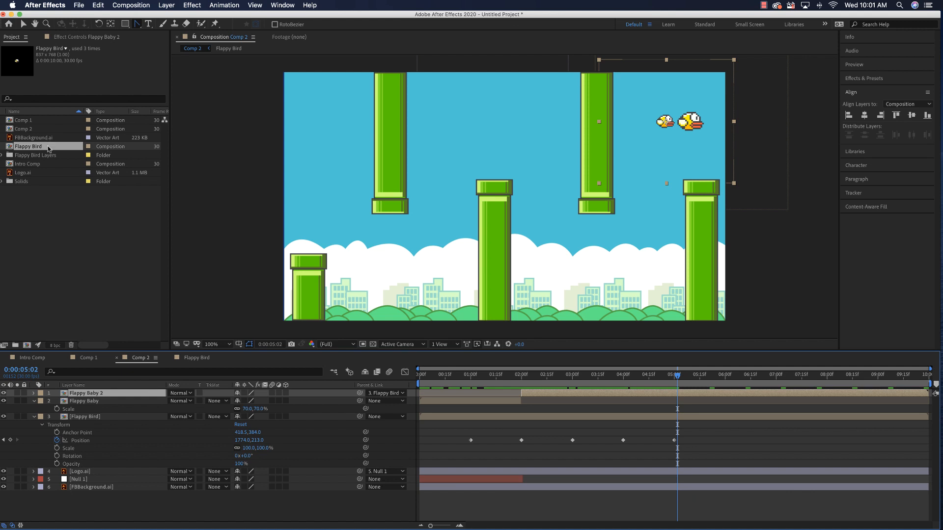
- Open Intro Comp, add Comp 1 to its timeline and check the title animation up to 0:00:03:20
double_click(28, 165)
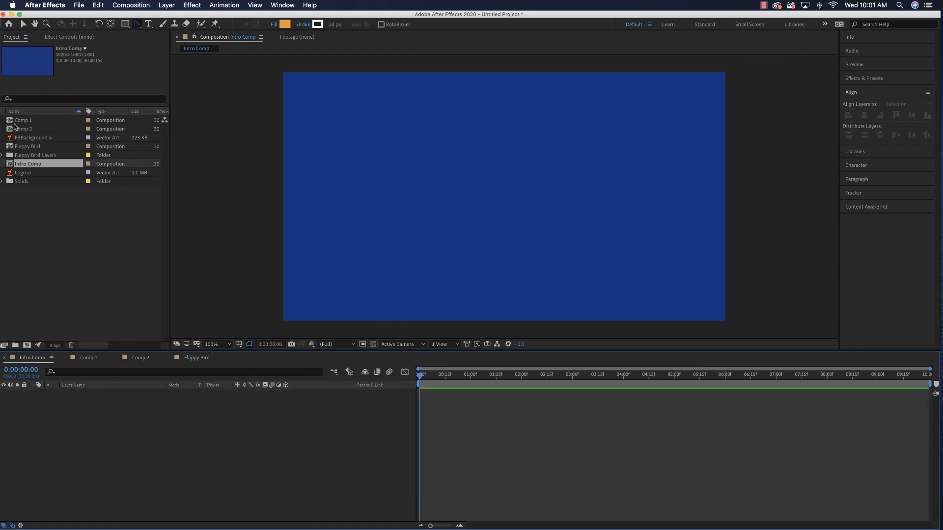
left_click_drag(10, 122, 608, 382)
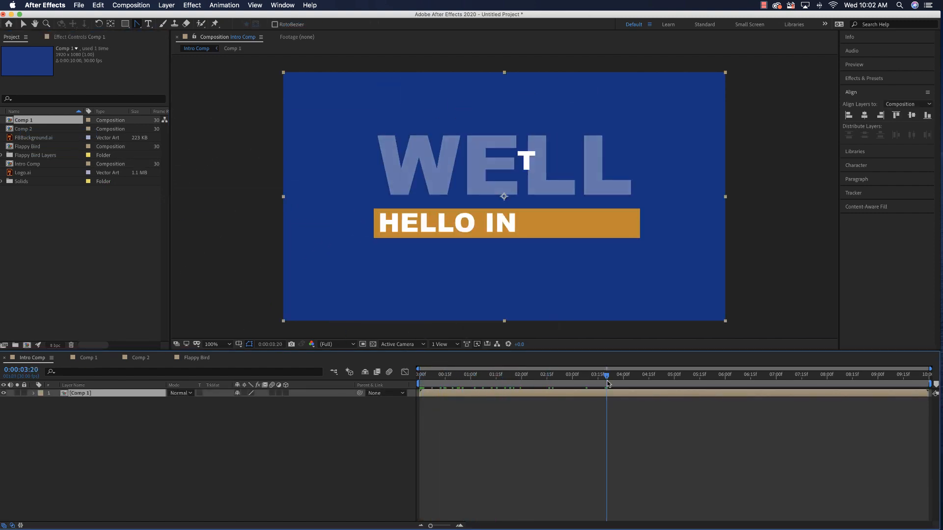